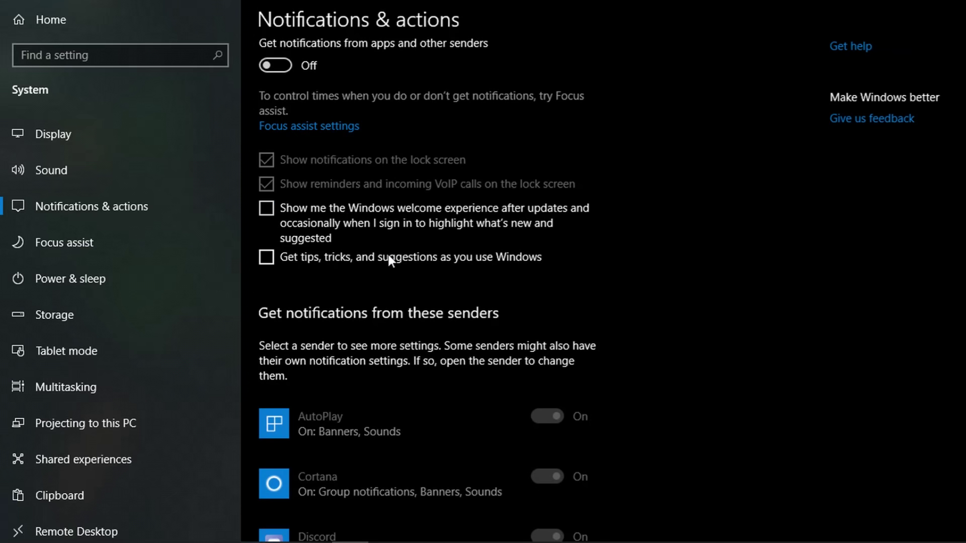
Turn Focus assist off in the System settings.
scroll(424, 267, up, 8)
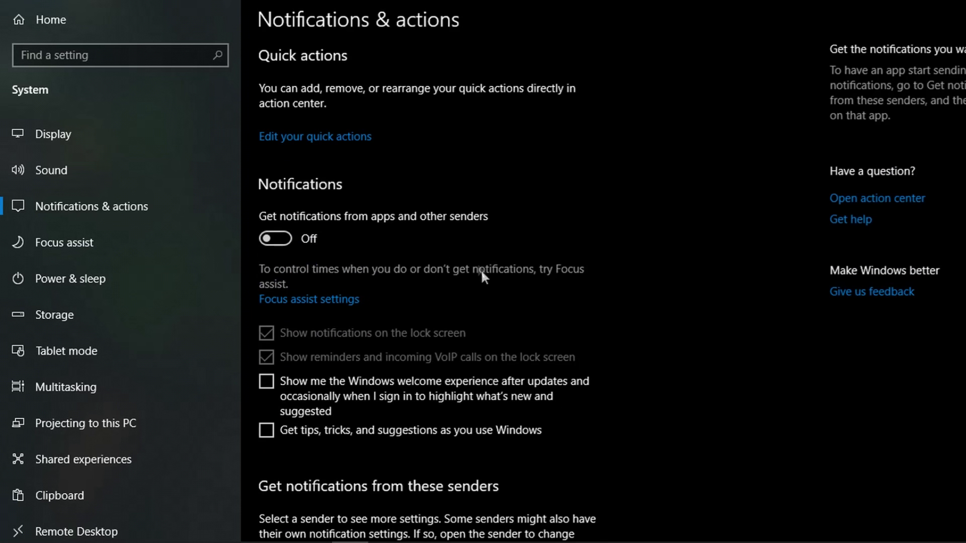
click(97, 249)
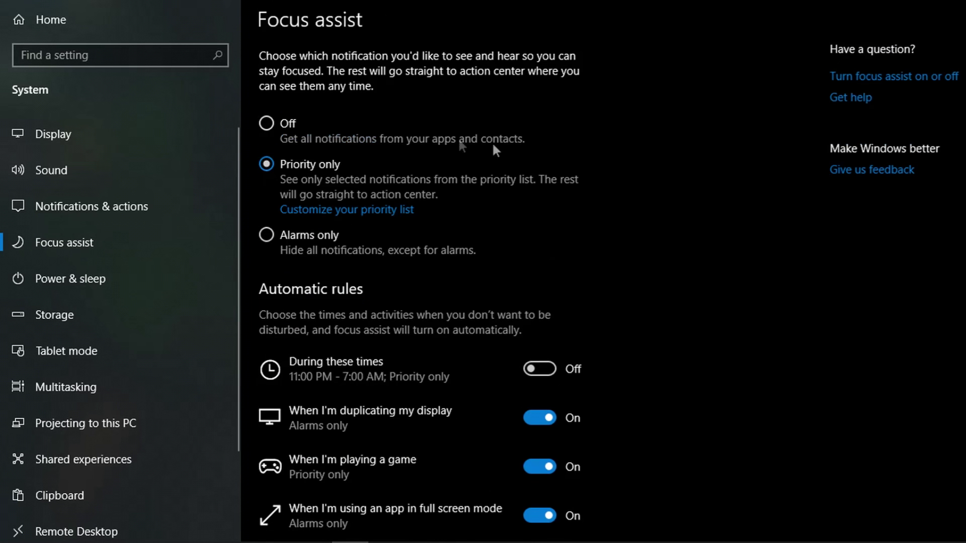
click(266, 124)
scroll(483, 187, down, 2)
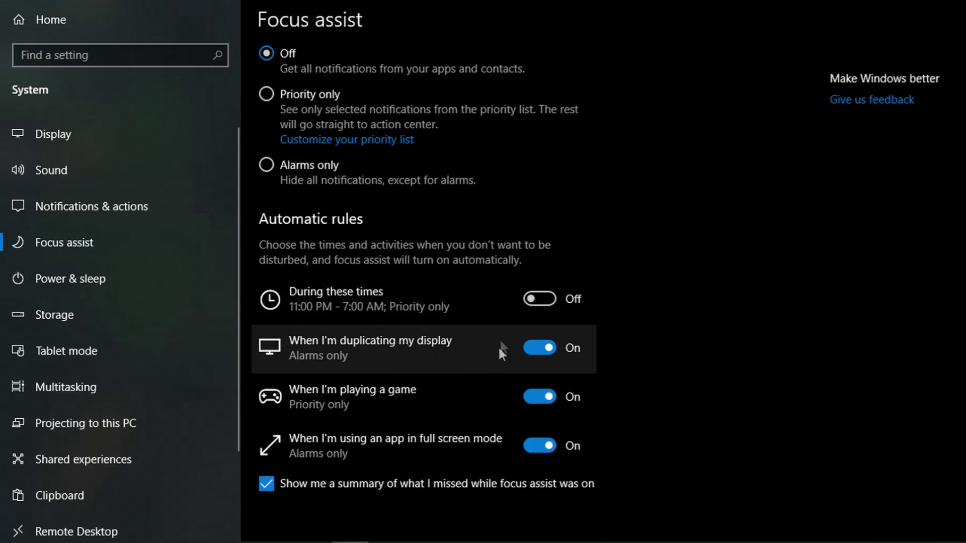
Turn off Snap windows in the Multitasking settings.
click(71, 387)
scroll(491, 304, down, 2)
click(276, 79)
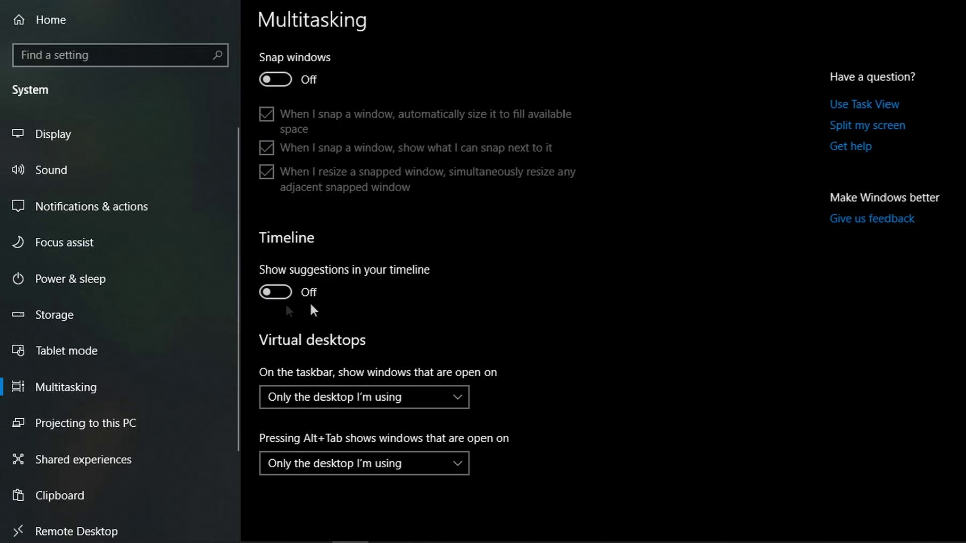
Configure tablet mode to use desktop mode at sign-in and set automatic switching to "Don't ask me and don't switch".
click(135, 346)
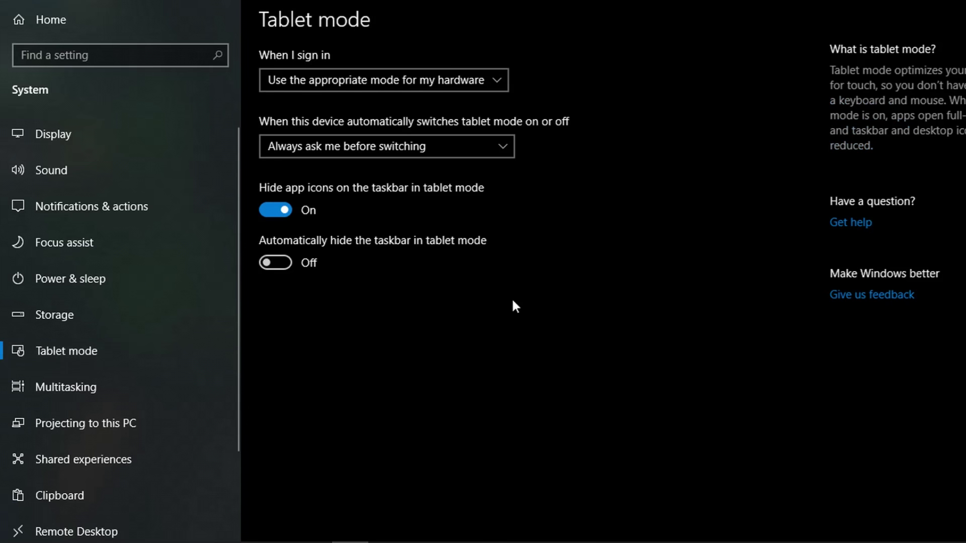
click(361, 72)
click(360, 77)
click(361, 141)
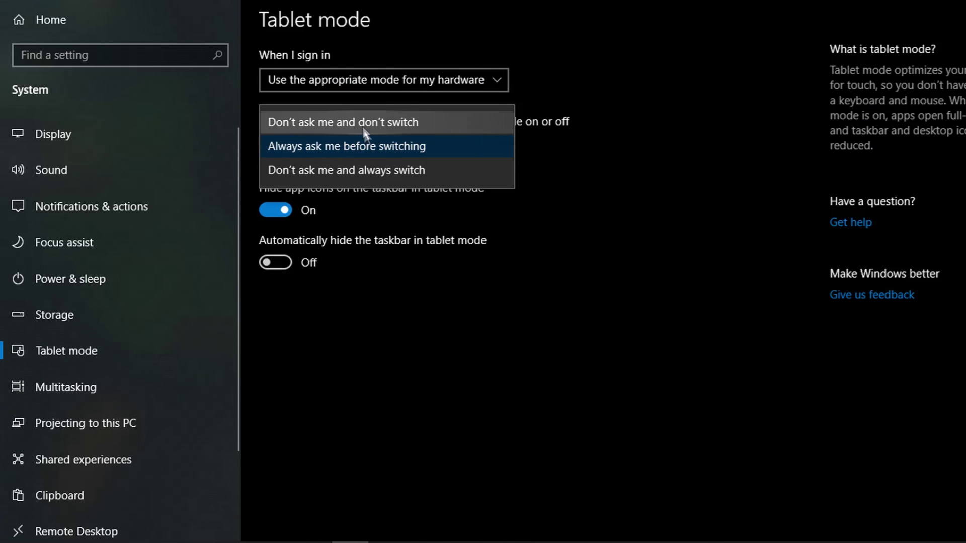
click(360, 121)
click(358, 86)
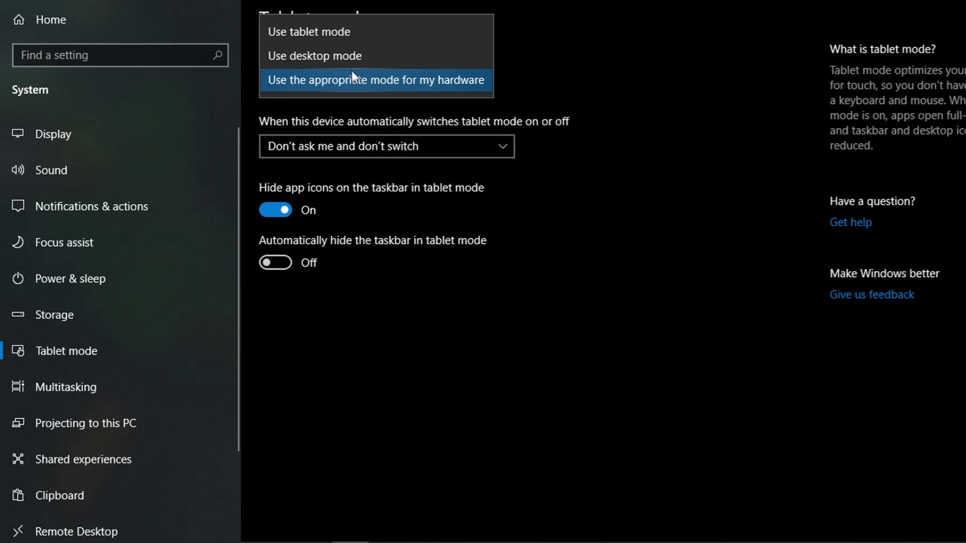
click(336, 54)
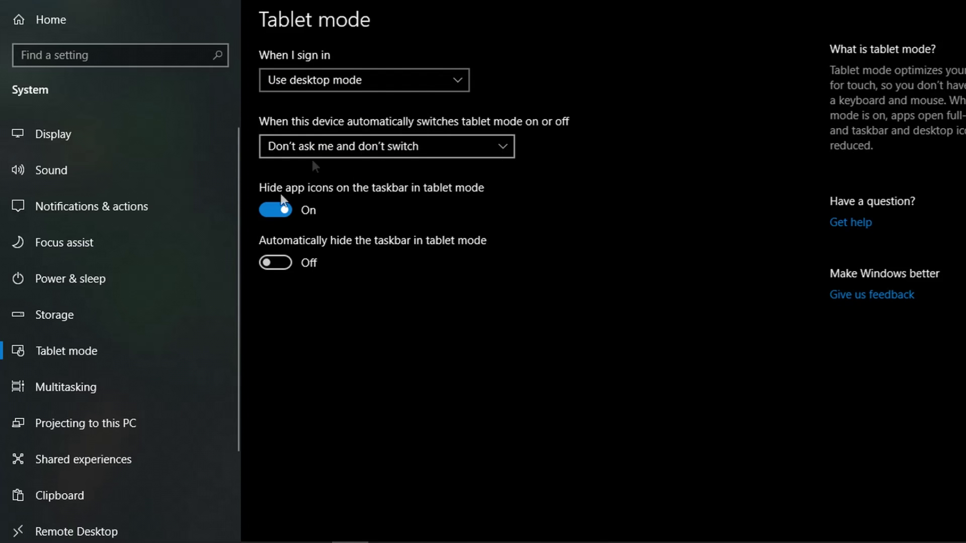
scroll(131, 327, down, 3)
scroll(166, 331, up, 3)
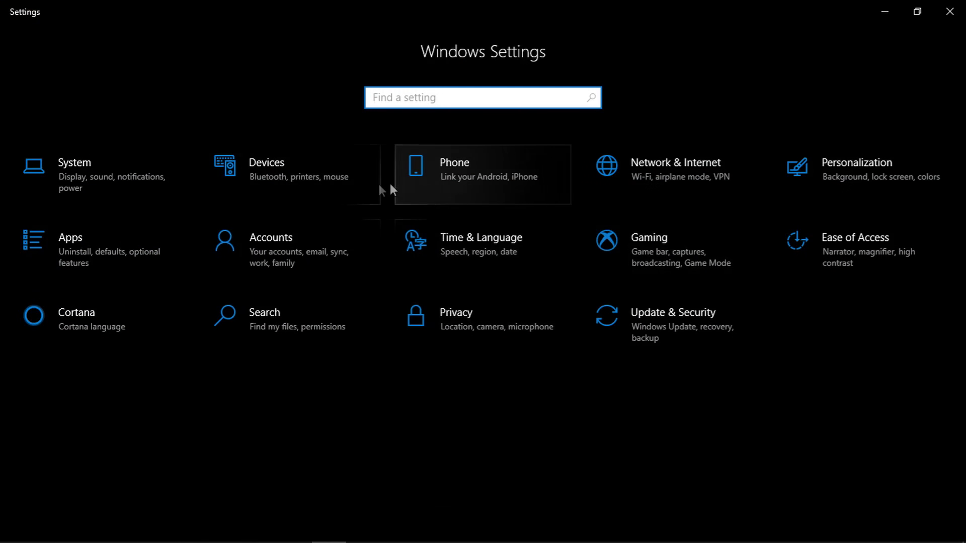
Open the Apps settings and choose Anywhere as the allowed source for getting apps.
click(77, 247)
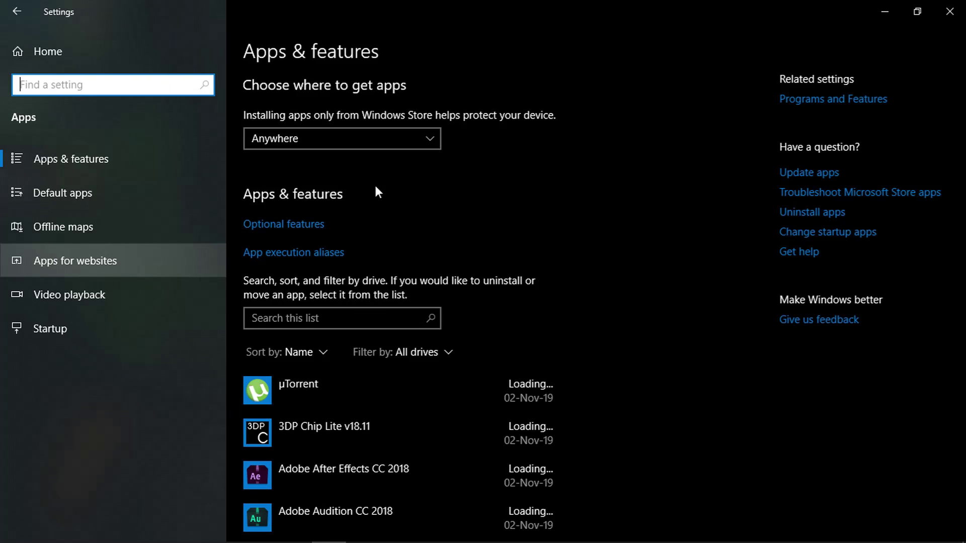
click(317, 137)
click(353, 139)
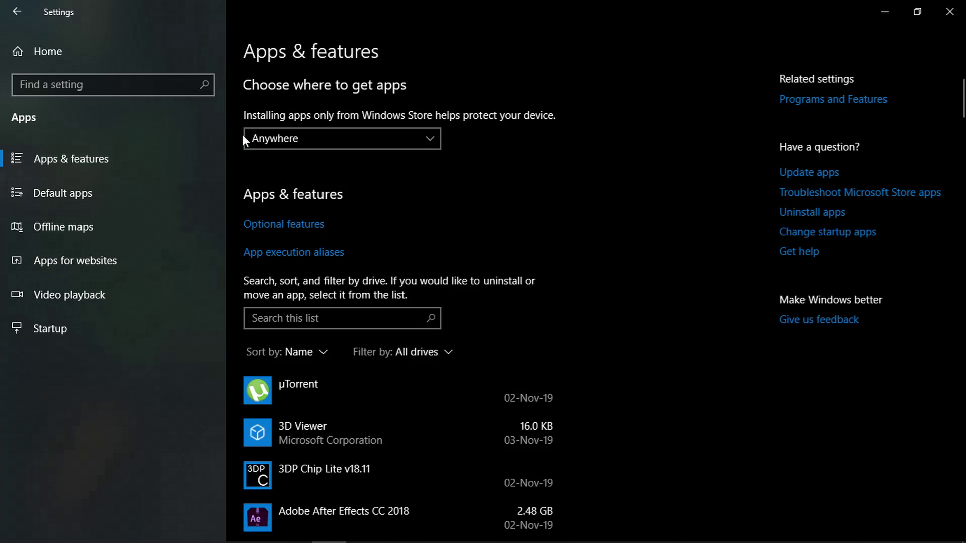
Delete all downloaded offline maps and turn off automatic map updates.
click(74, 183)
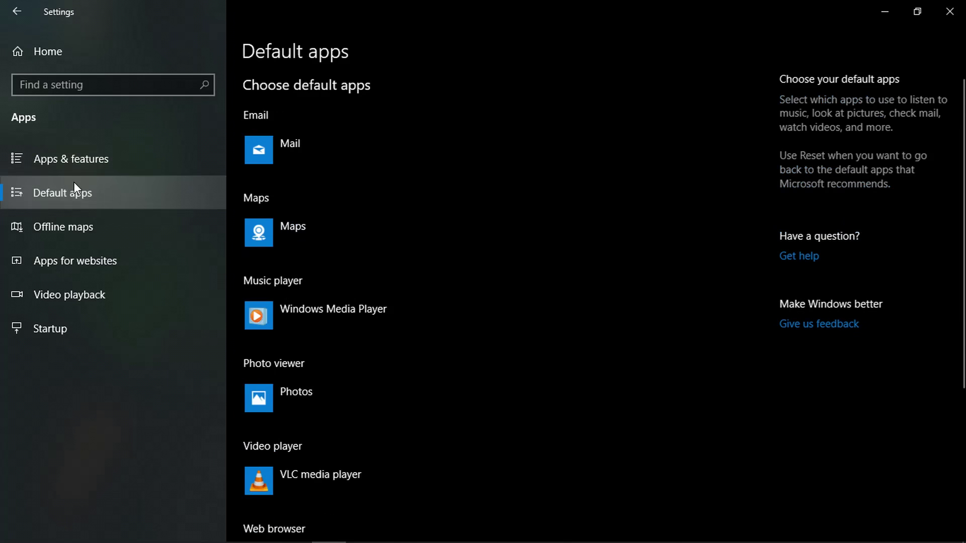
click(79, 231)
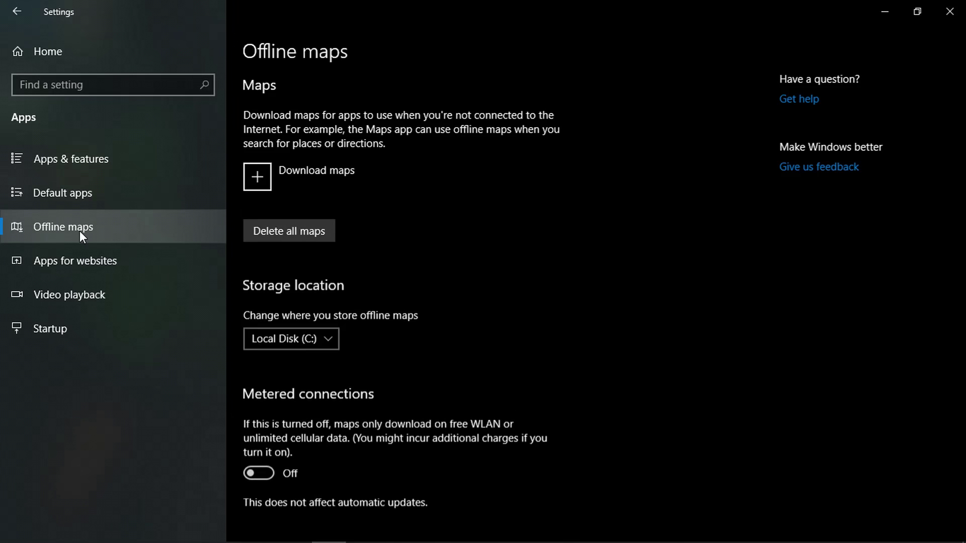
scroll(397, 249, down, 3)
click(305, 149)
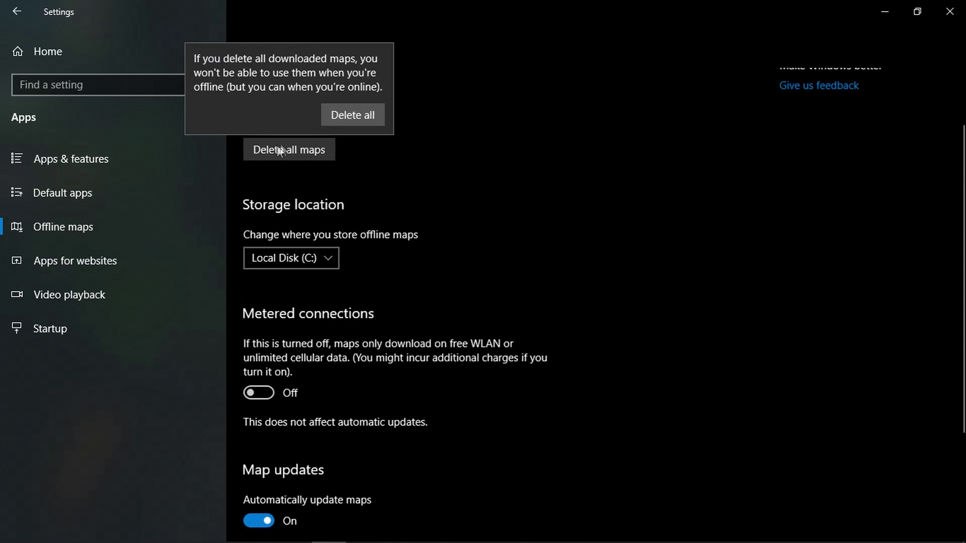
click(336, 119)
scroll(441, 272, down, 3)
click(259, 360)
scroll(297, 359, up, 5)
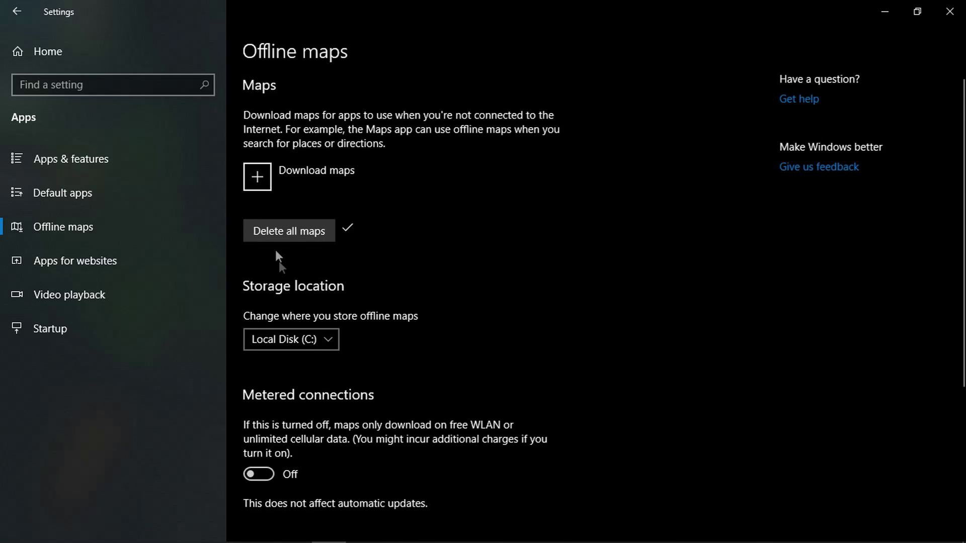
Check the Apps for websites associations and the general Privacy options.
click(49, 264)
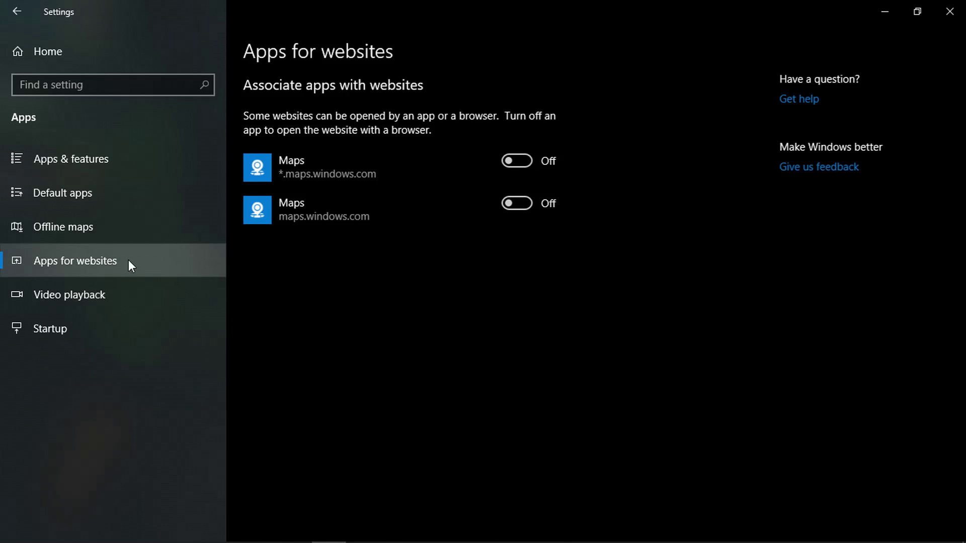
click(17, 12)
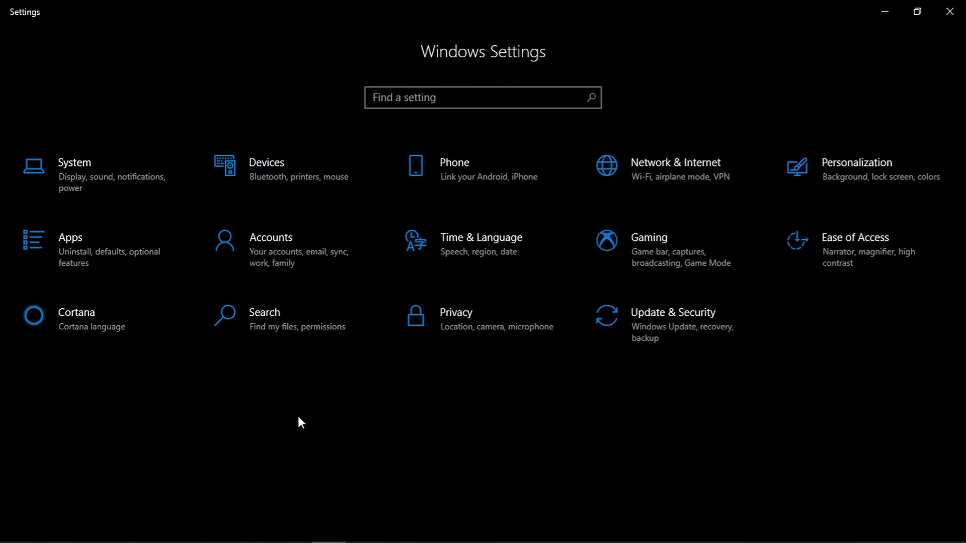
click(496, 333)
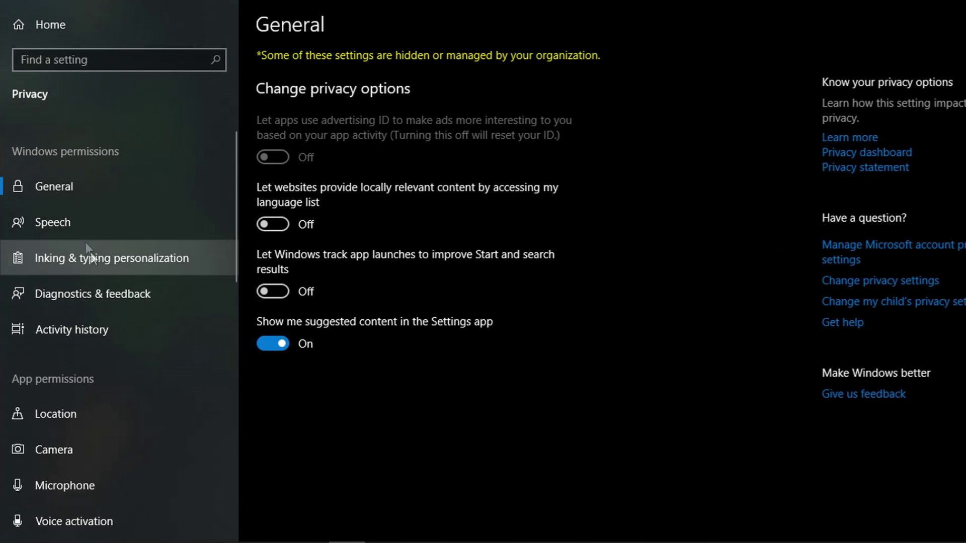
click(94, 214)
click(93, 201)
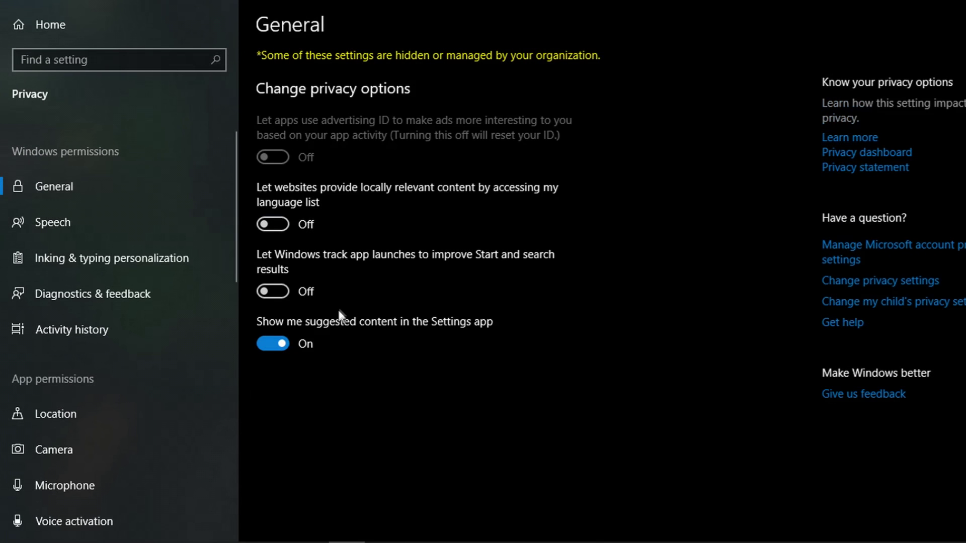
Request deletion of the diagnostic data Microsoft has collected about this device in the Diagnostics & feedback settings.
click(117, 295)
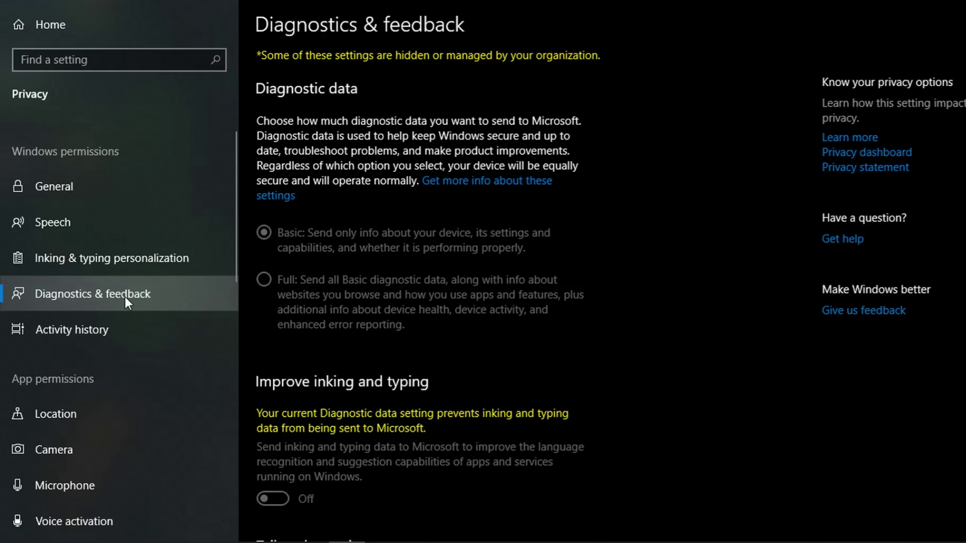
scroll(419, 290, down, 2)
scroll(420, 289, down, 8)
click(275, 246)
click(280, 246)
scroll(279, 162, up, 8)
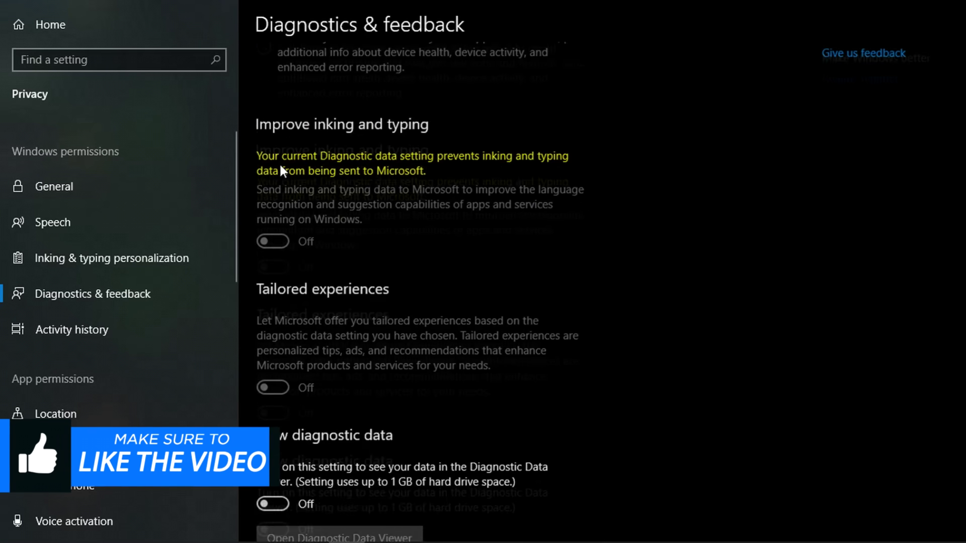
scroll(302, 191, down, 8)
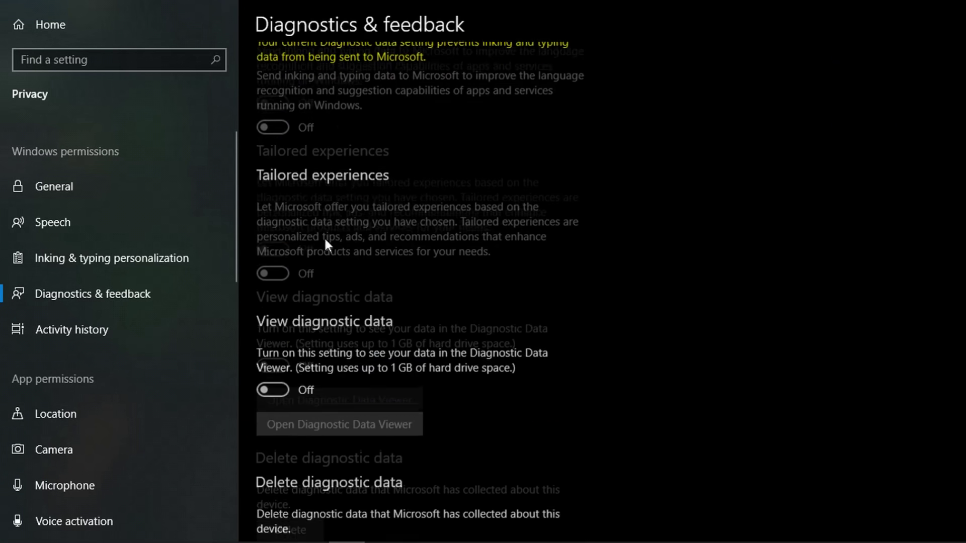
click(290, 238)
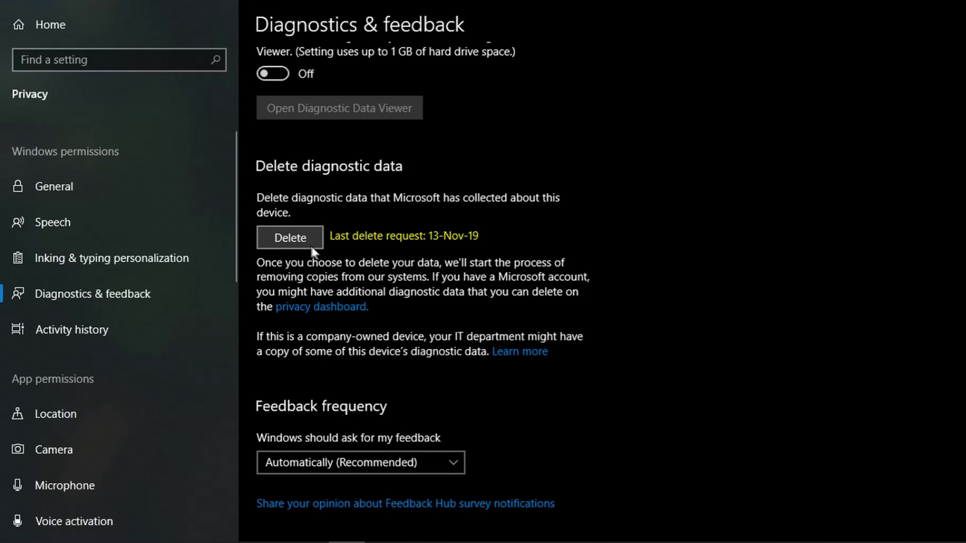
Set how often Windows should ask for feedback to Never.
scroll(380, 296, down, 3)
click(356, 292)
click(272, 388)
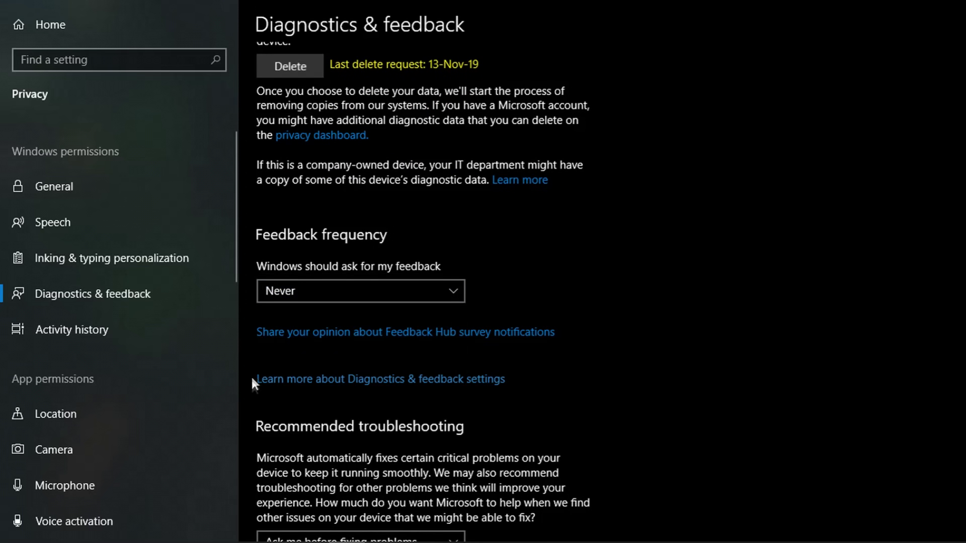
scroll(401, 313, down, 2)
Examine the Activity history privacy settings, including storing, sending and clearing activity.
click(165, 335)
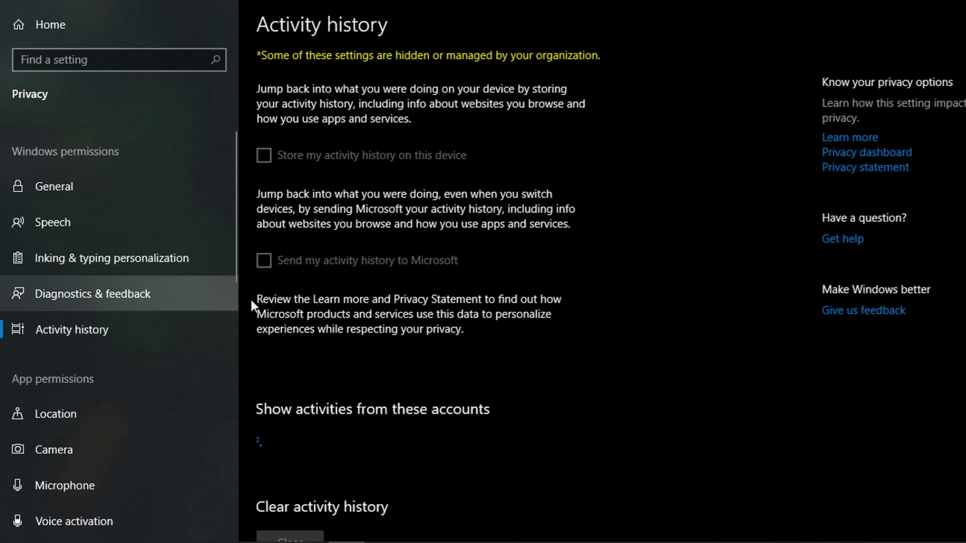
scroll(330, 304, down, 3)
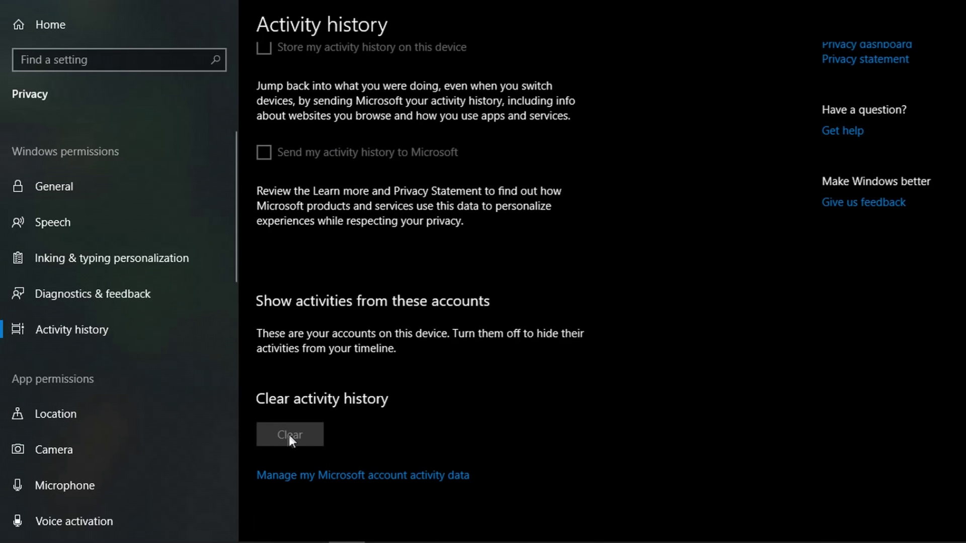
scroll(289, 423, up, 3)
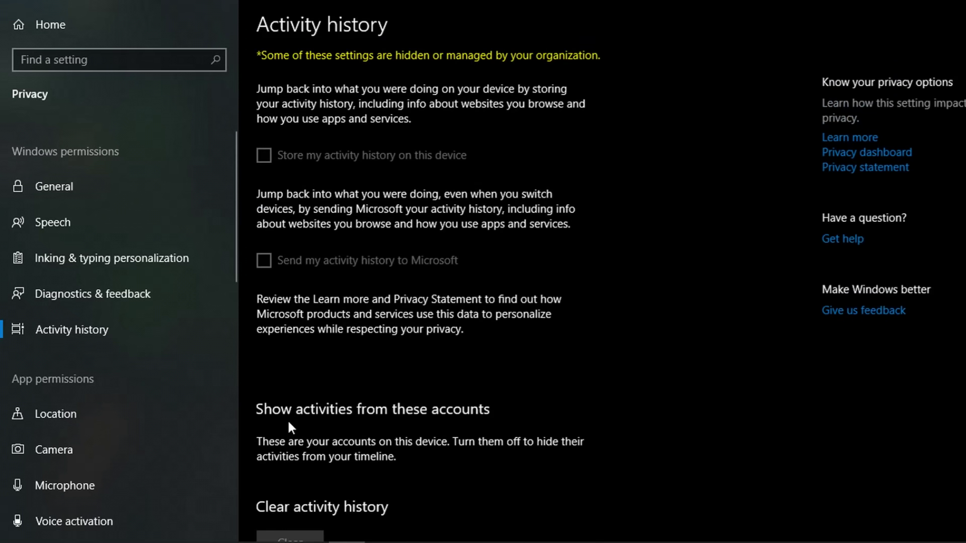
scroll(287, 418, down, 3)
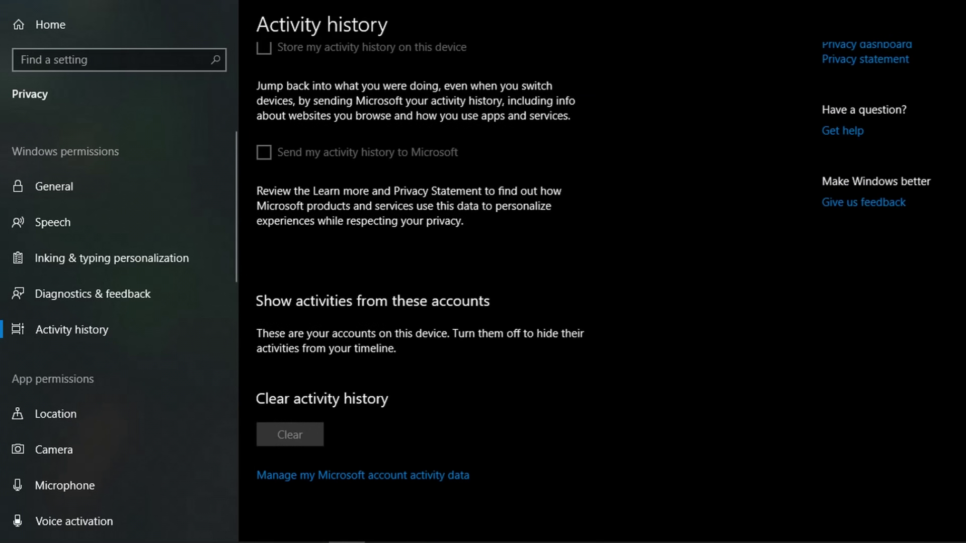
Turn off camera access for this device in the Camera privacy settings.
click(123, 446)
click(269, 329)
click(269, 329)
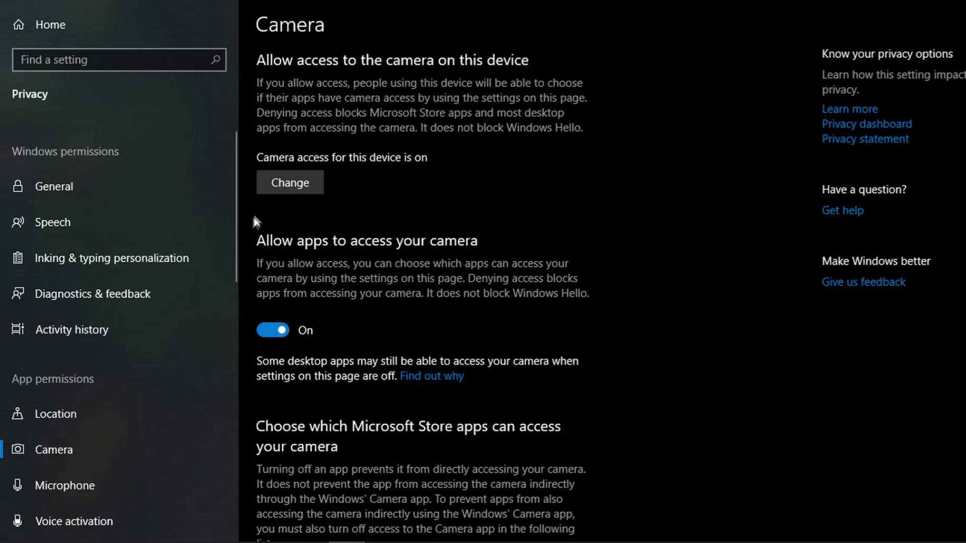
click(279, 194)
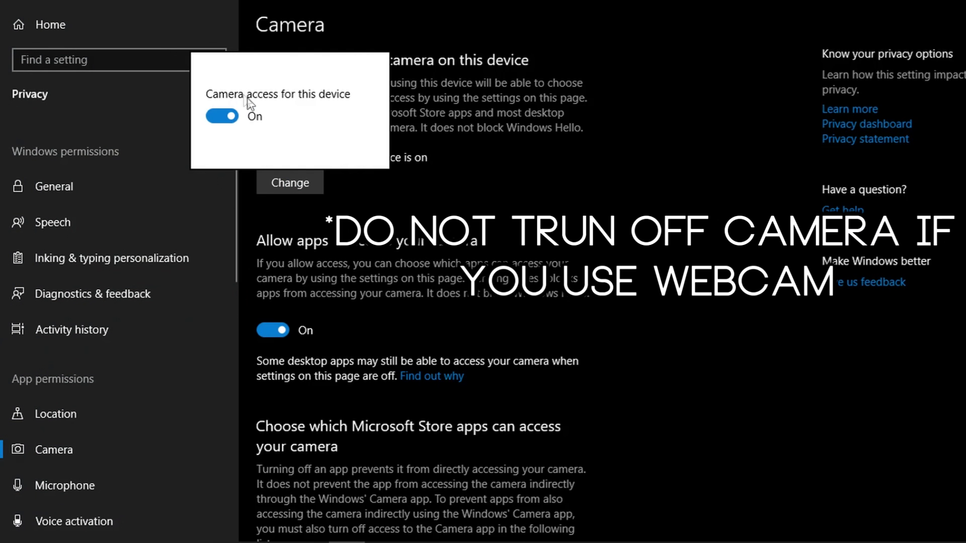
click(222, 118)
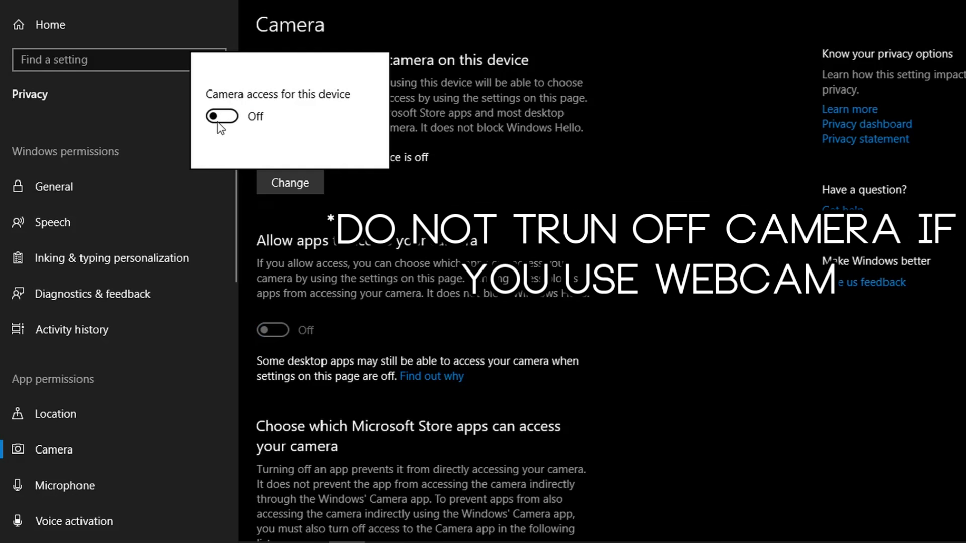
click(688, 173)
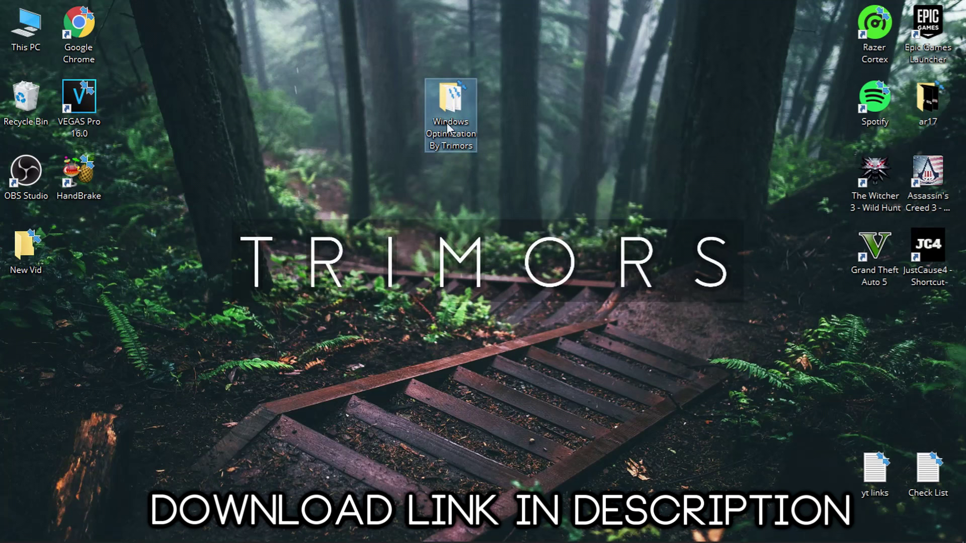
Copy the powercfg -duplicatescheme command from the Command-Power Plan text file in the Windows Optimization folder on the desktop.
double_click(453, 126)
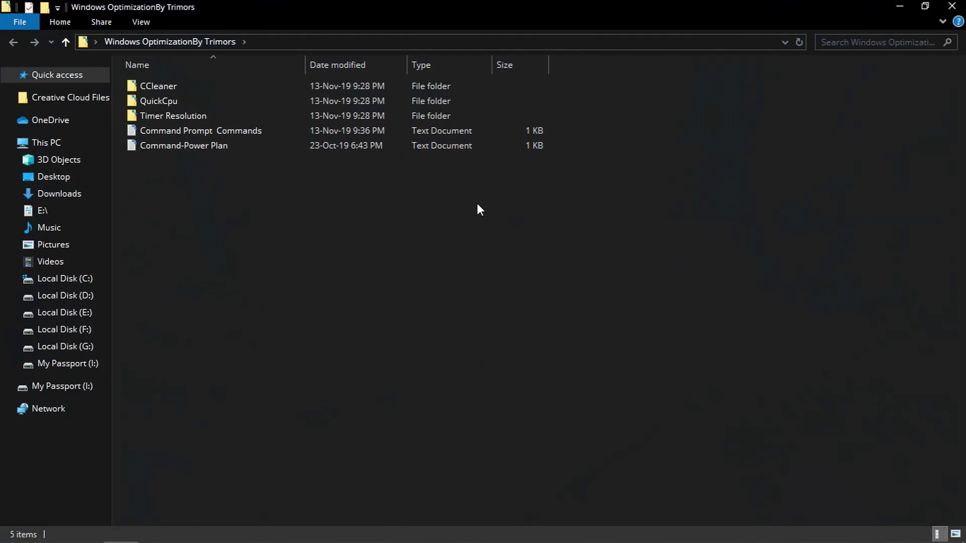
click(195, 150)
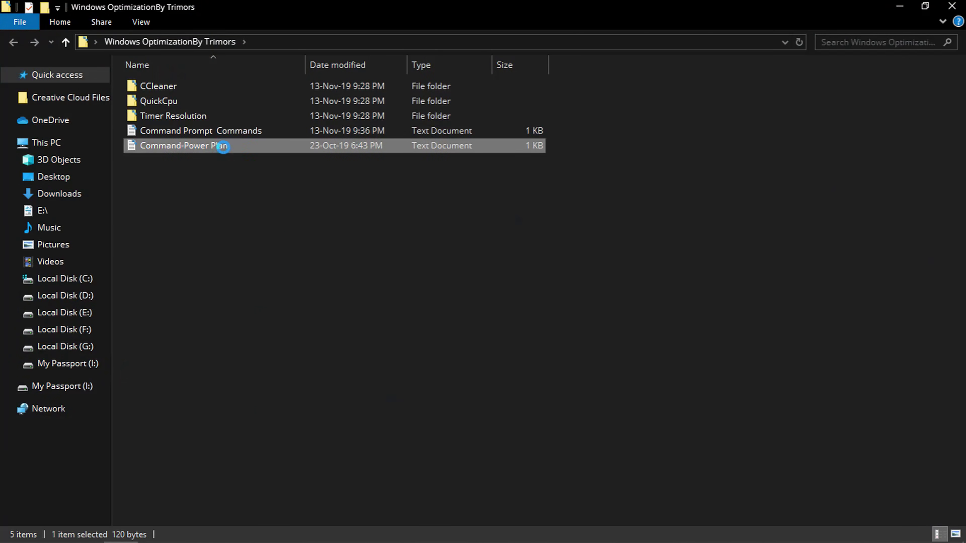
double_click(224, 147)
click(265, 179)
drag(265, 178, 453, 162)
right_click(409, 171)
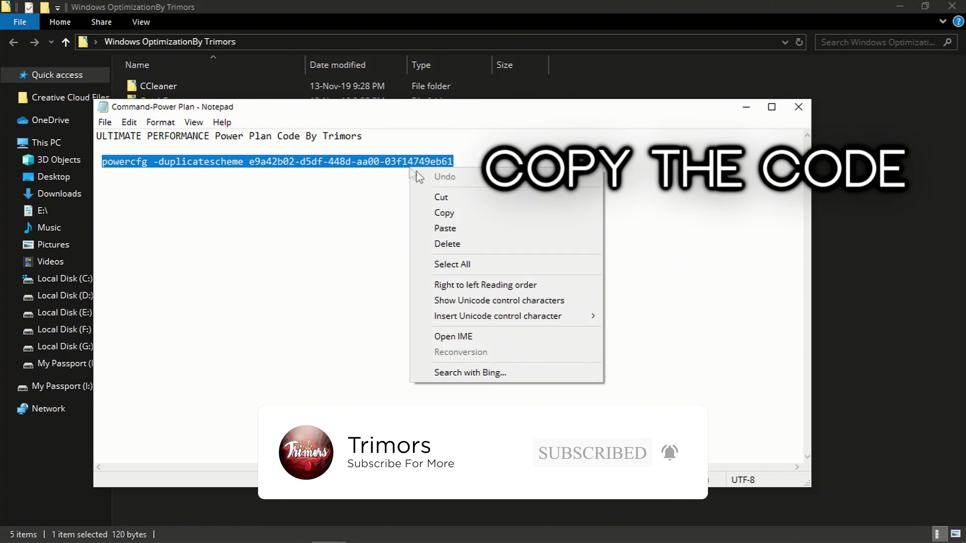
click(493, 213)
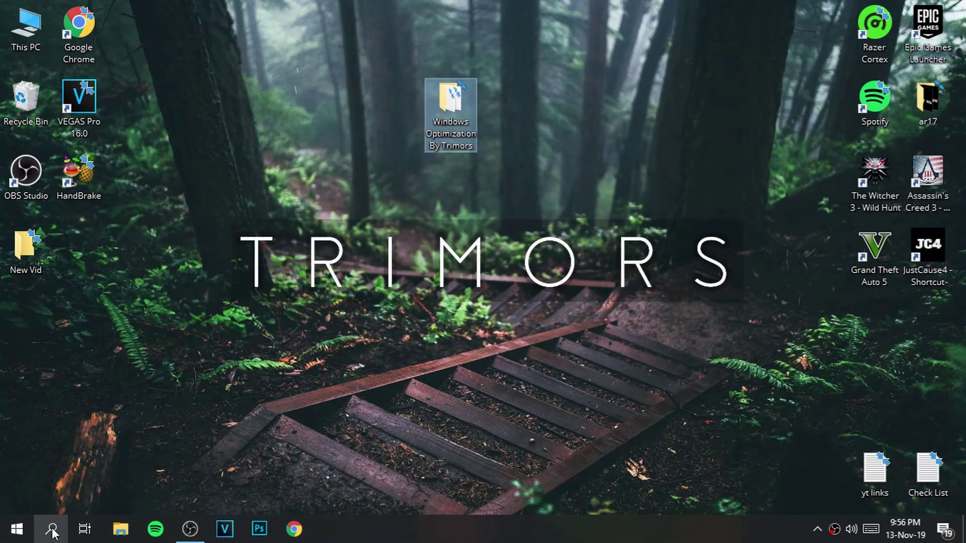
Run the copied command powercfg -duplicatescheme e9a42b02-d5df-448d-aa00-03f14749eb61 in a Command Prompt opened as administrator, and minimize the window.
click(53, 530)
text(comm)
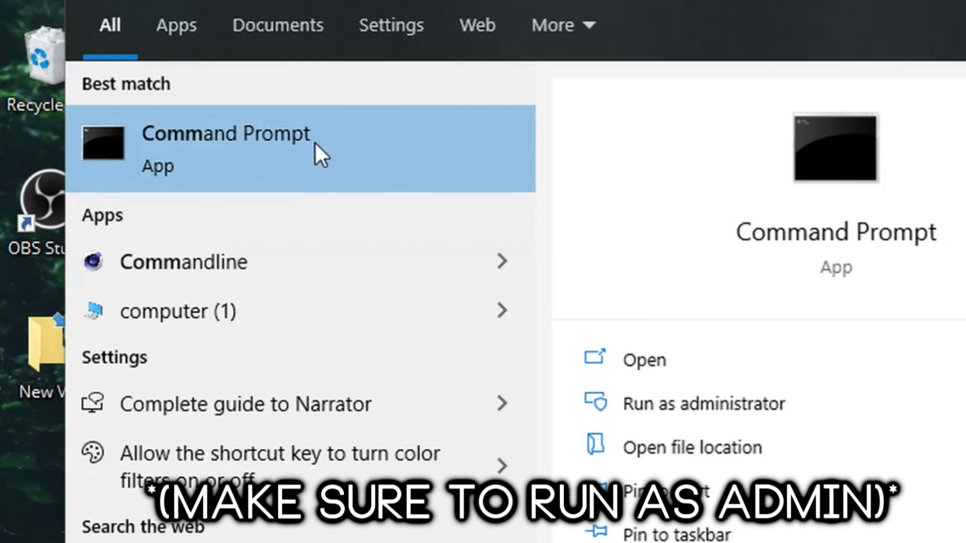
right_click(274, 146)
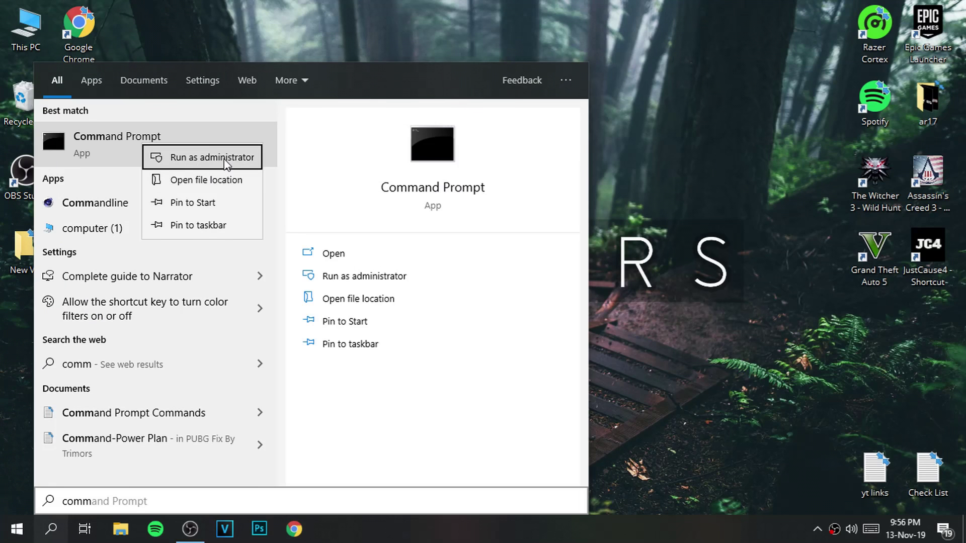
click(340, 186)
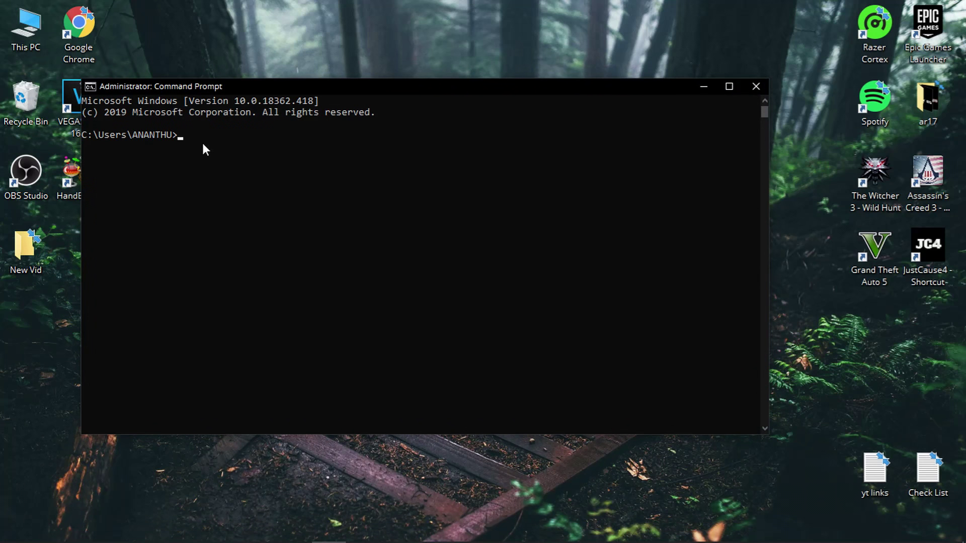
key(ctrl+v)
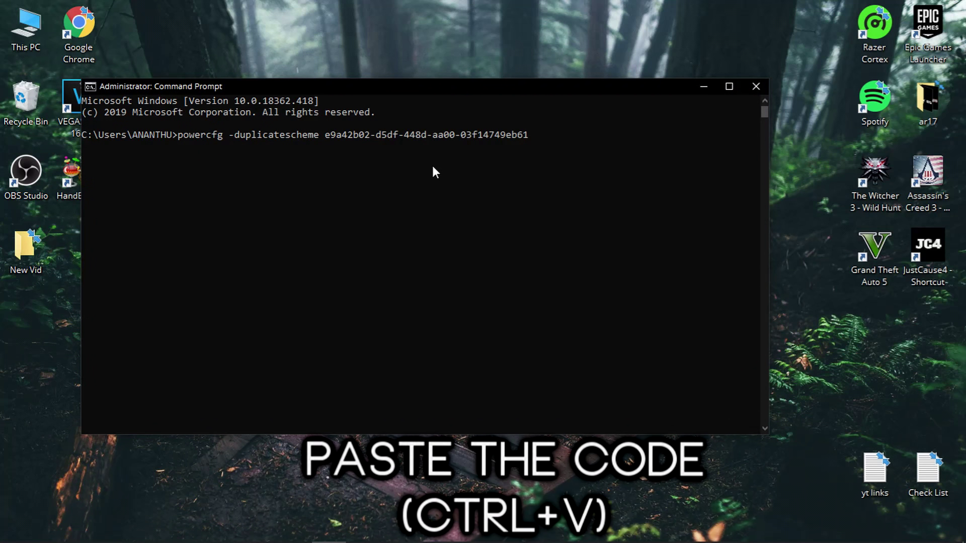
key(Return)
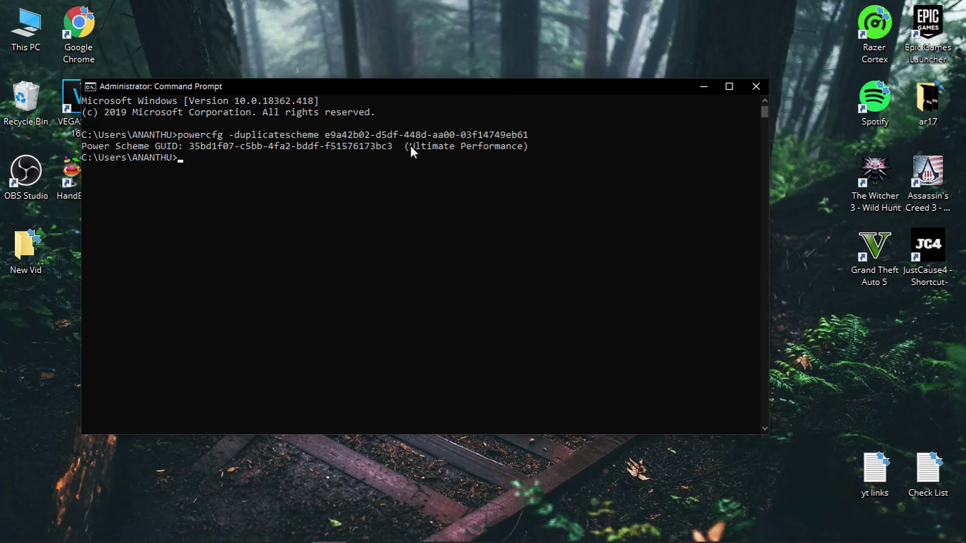
drag(411, 146, 501, 146)
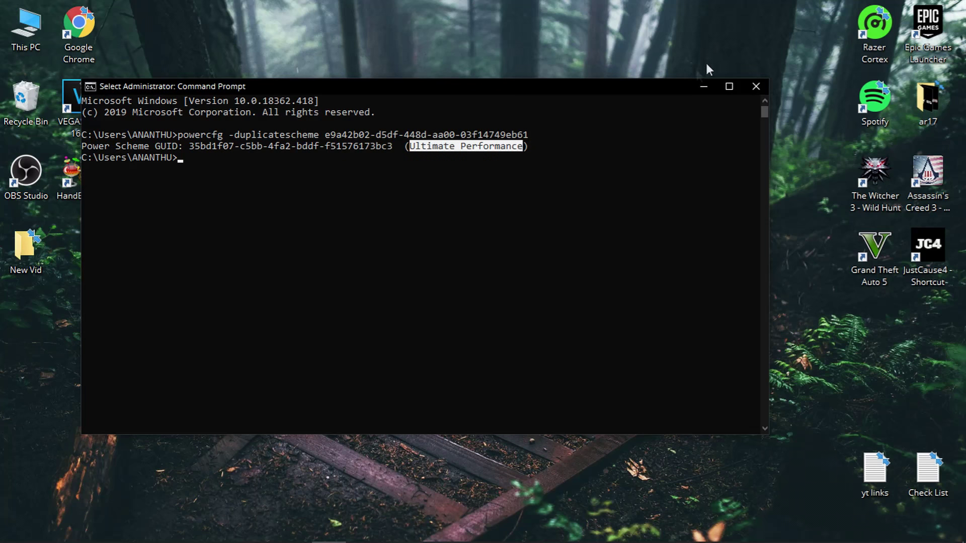
click(709, 86)
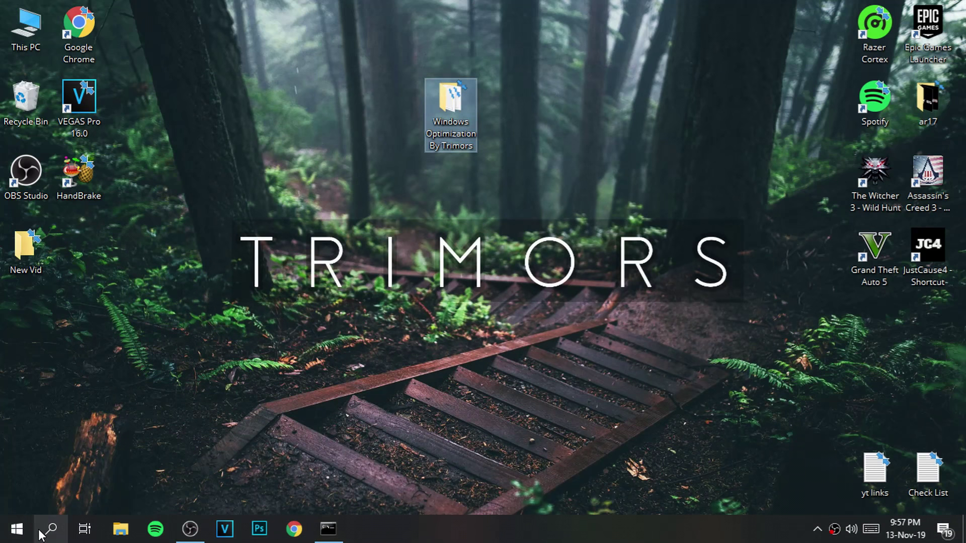
Open the Control Panel power plan settings, show the additional plans and select the last Ultimate Performance plan.
click(42, 532)
text(powe)
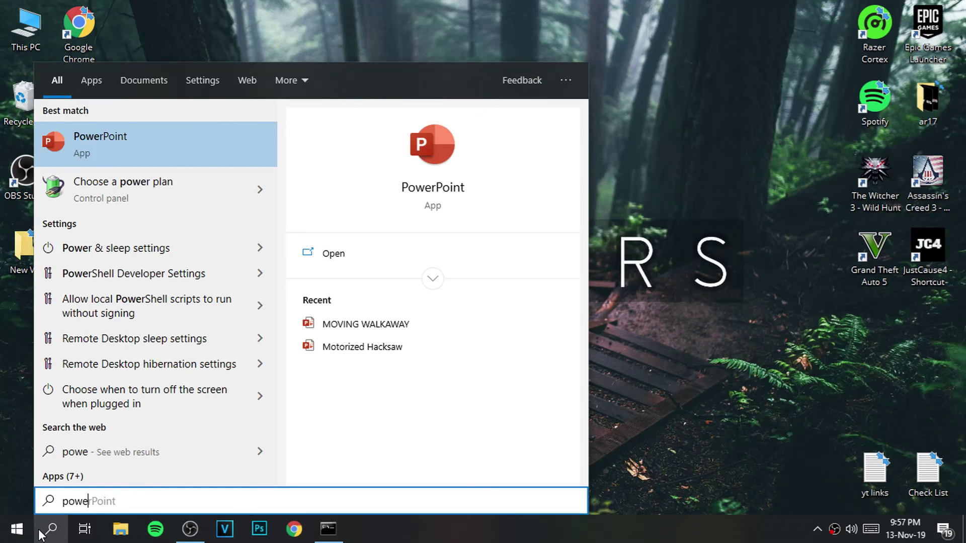
key(Down)
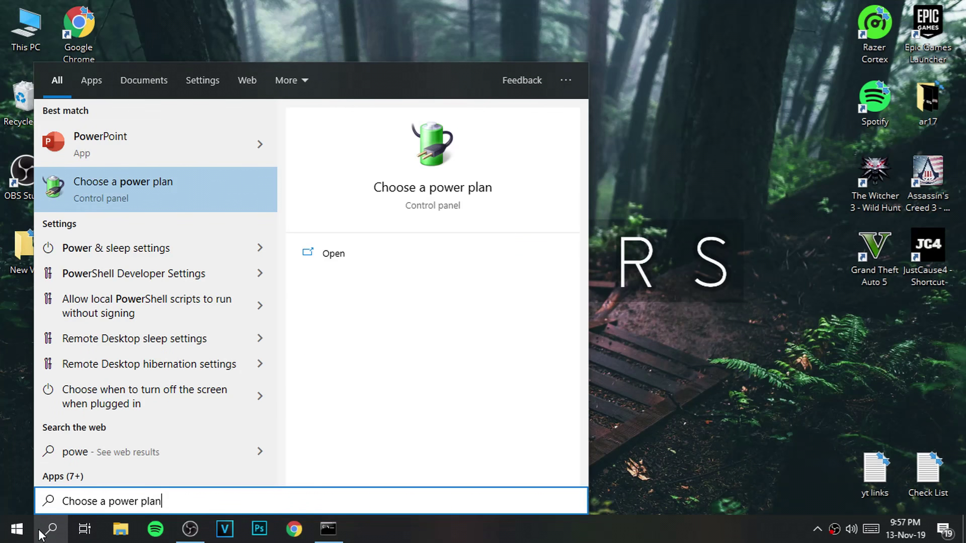
click(125, 193)
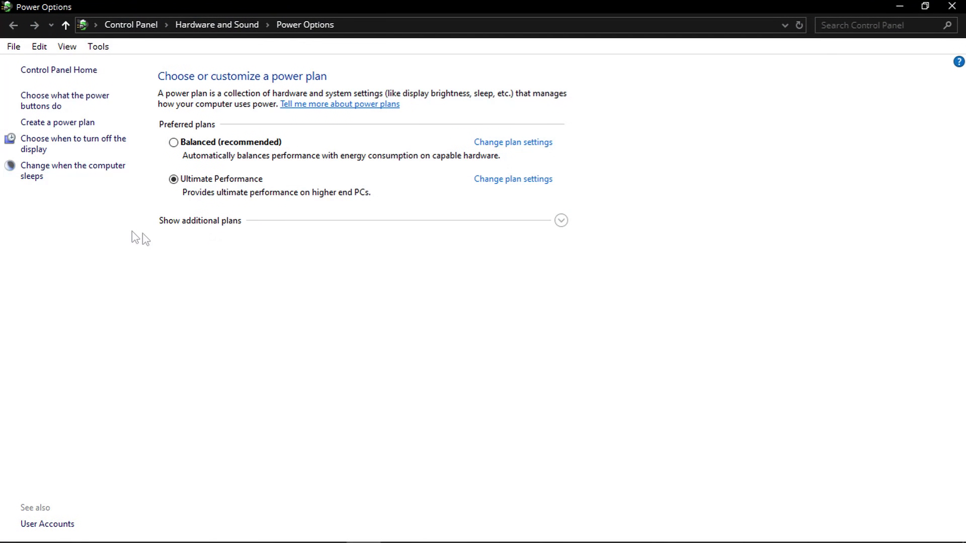
click(560, 221)
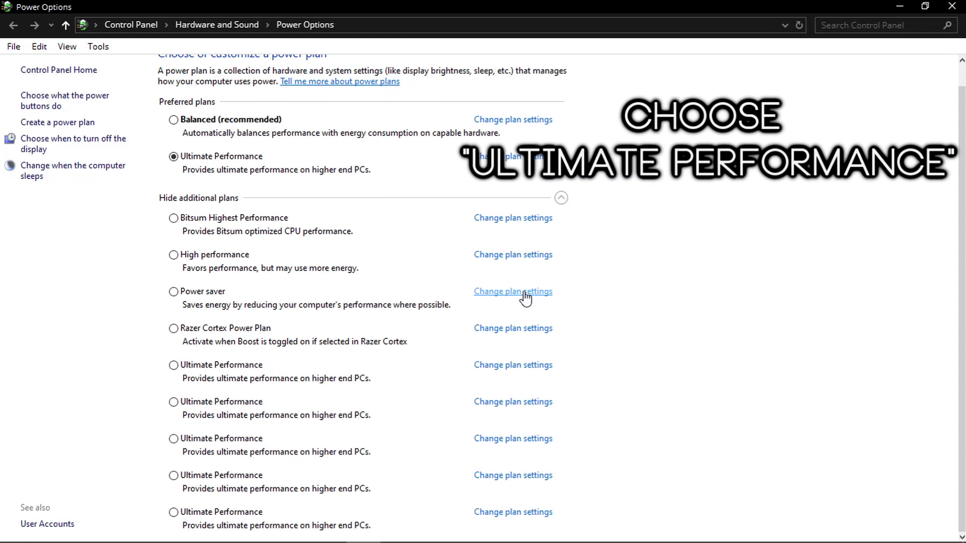
click(173, 511)
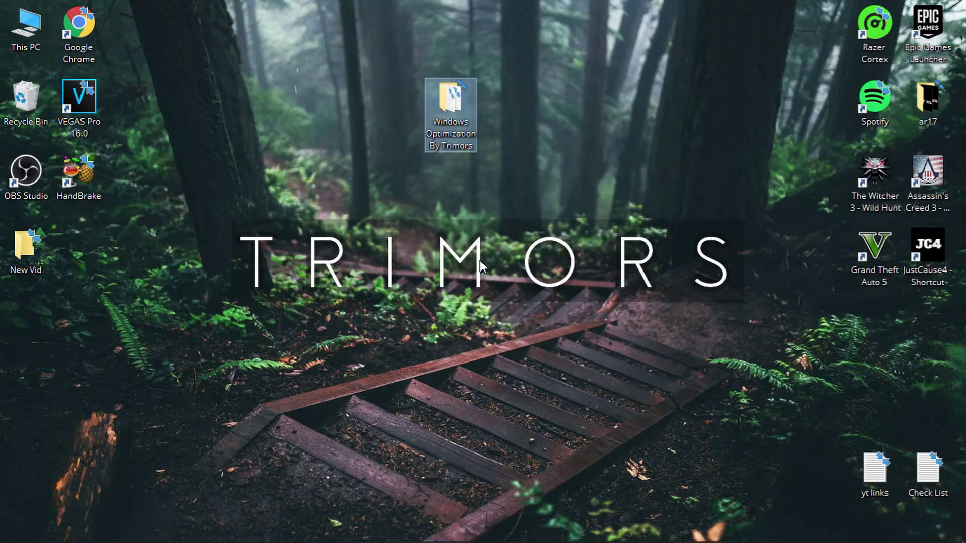
click(480, 261)
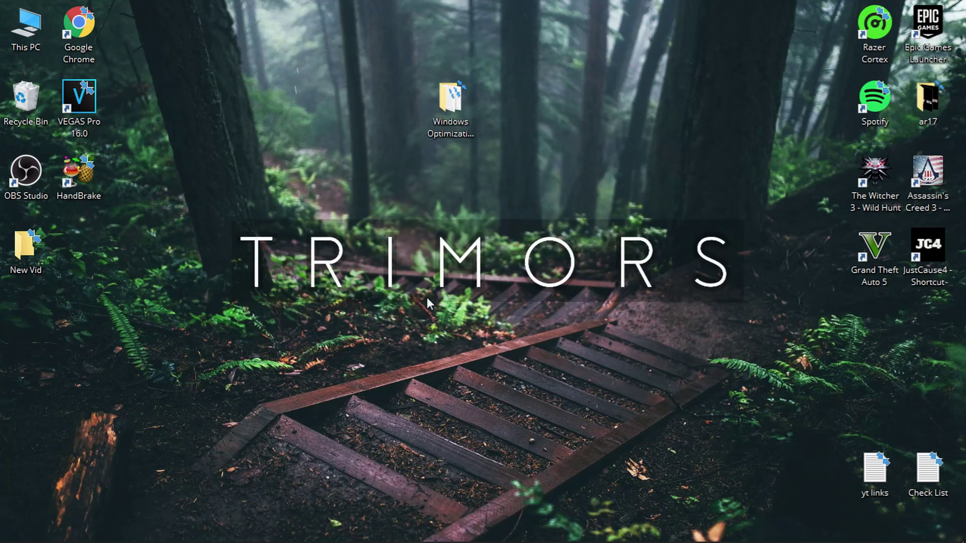
Open the Performance Options from the advanced system settings of this computer.
click(59, 533)
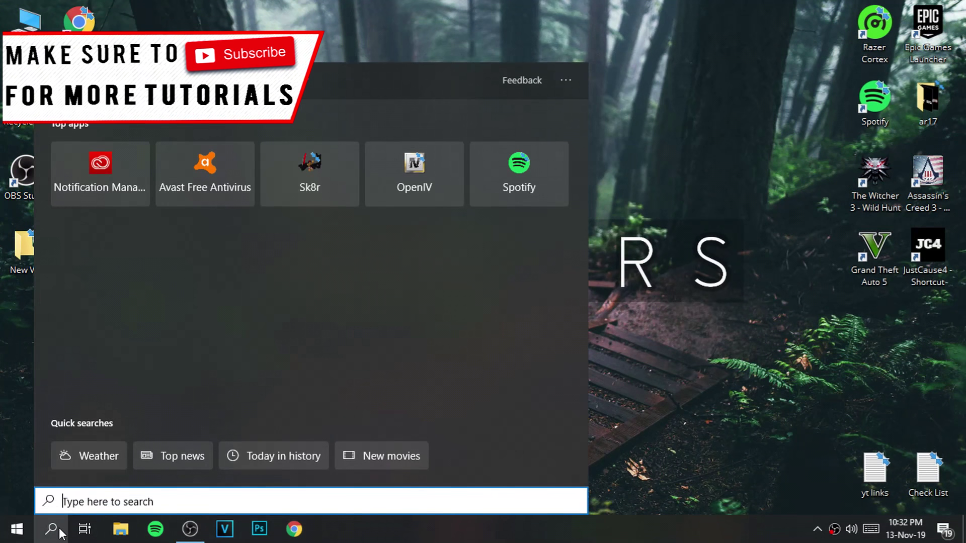
text(this)
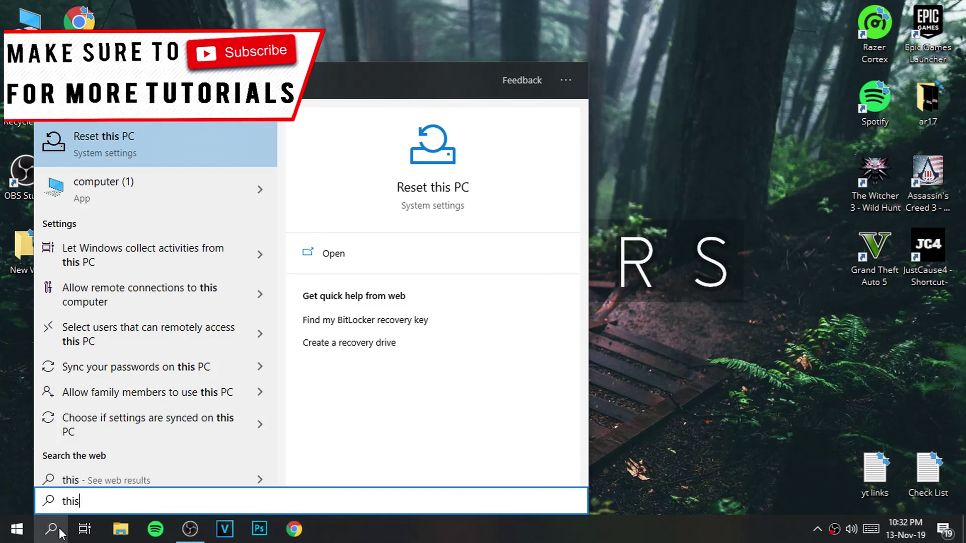
right_click(80, 183)
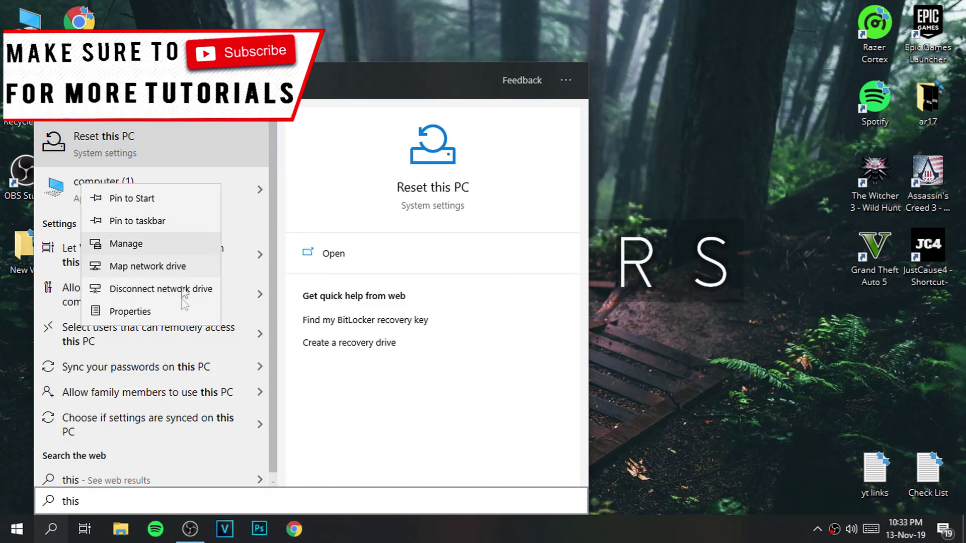
click(150, 313)
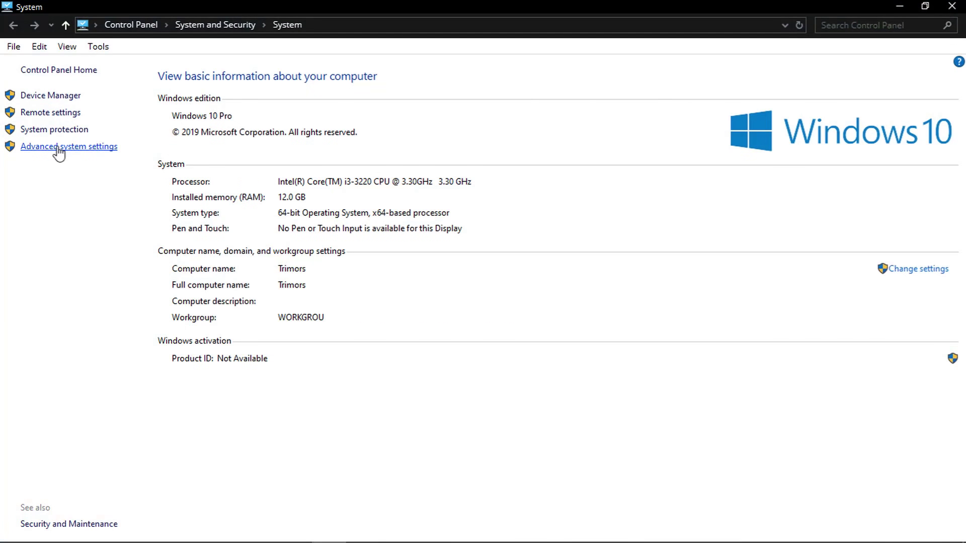
click(70, 151)
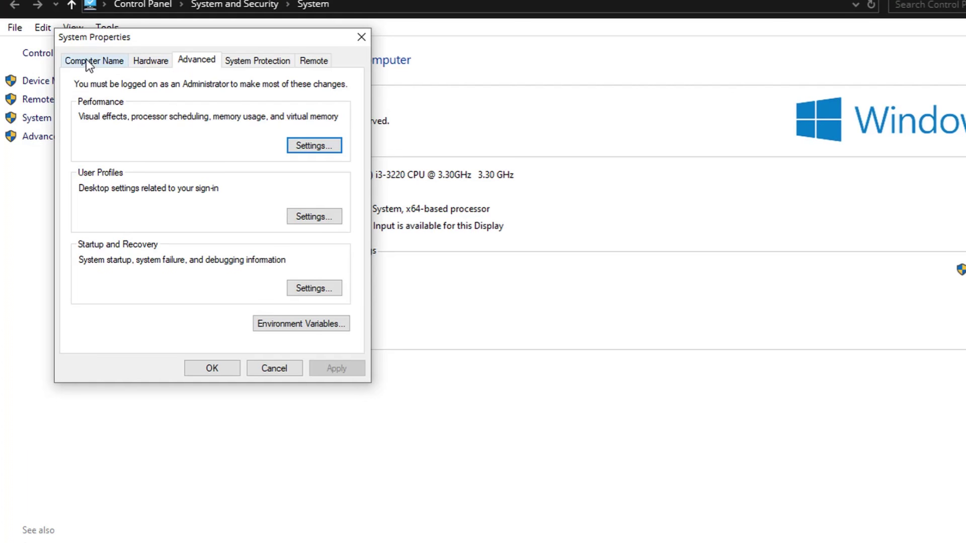
click(88, 64)
click(189, 63)
click(333, 144)
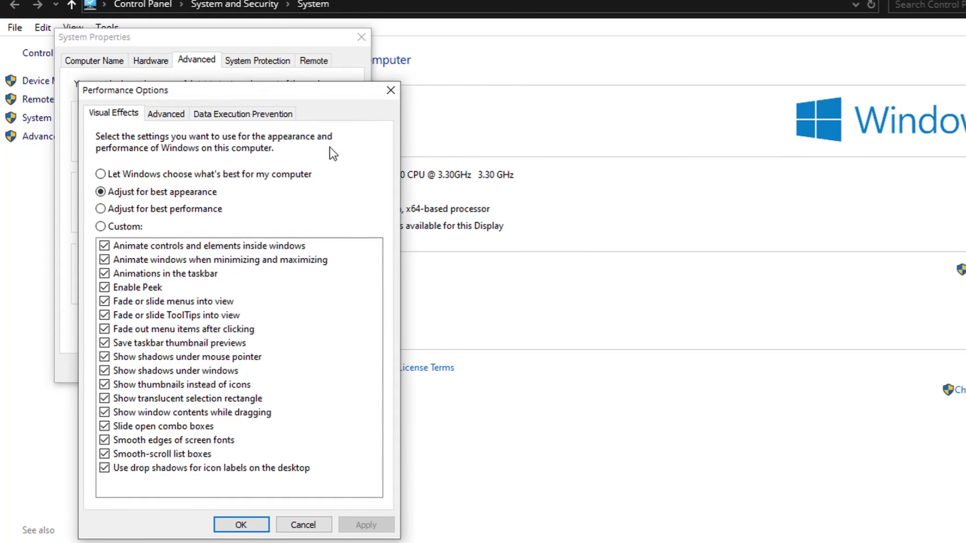
Adjust the visual effects for best performance, keeping only Show thumbnails instead of icons enabled, and apply the settings.
click(132, 210)
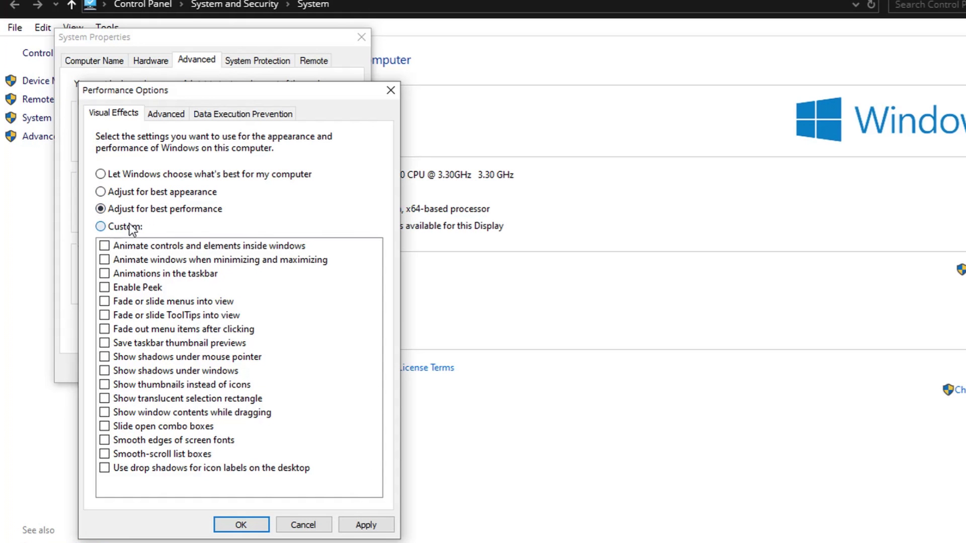
click(164, 385)
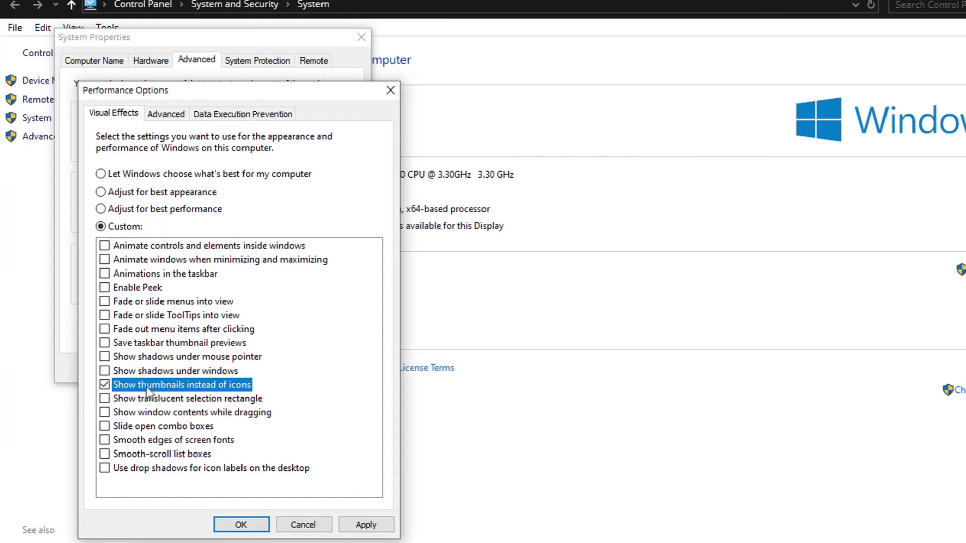
click(363, 525)
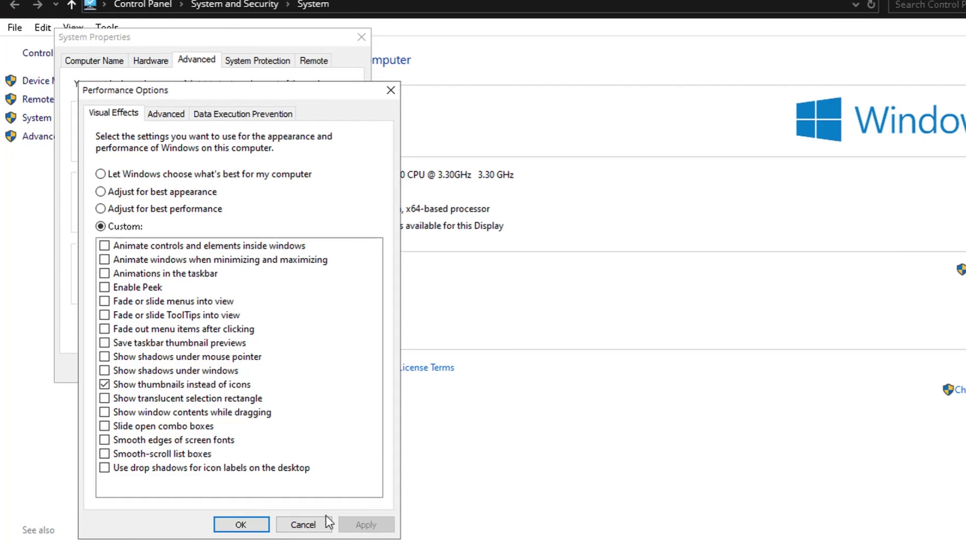
click(243, 523)
Review the processor scheduling and virtual memory settings in Performance Options, and close the system windows.
click(315, 145)
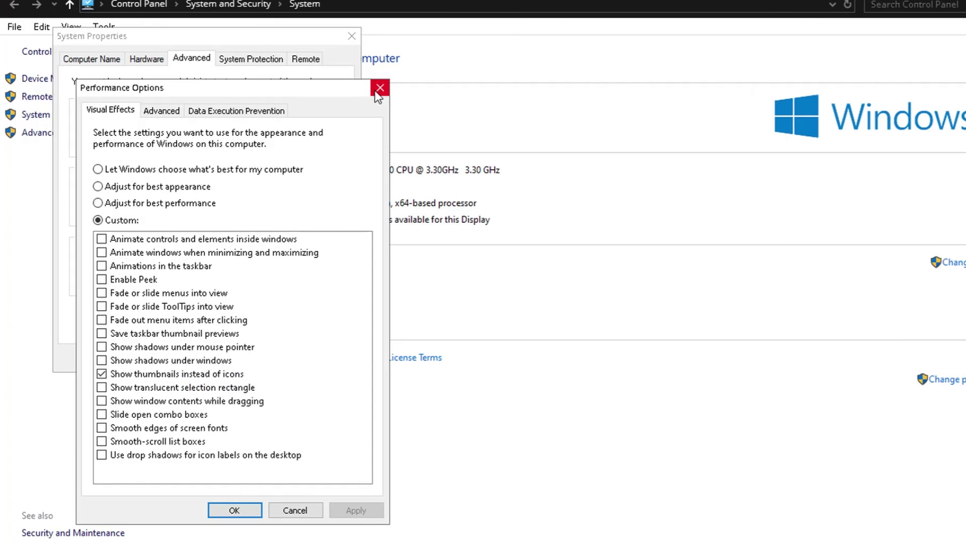
drag(206, 91, 178, 83)
click(146, 107)
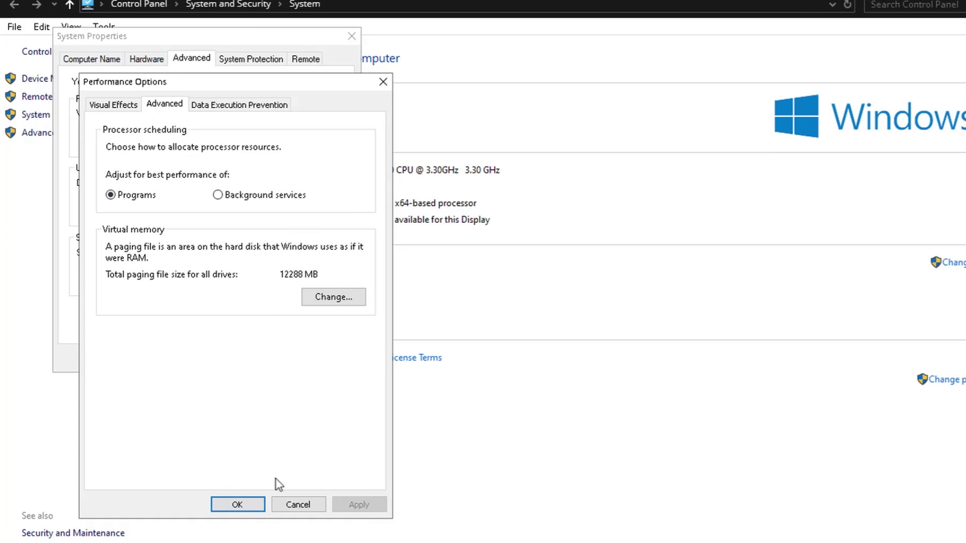
click(237, 504)
click(198, 358)
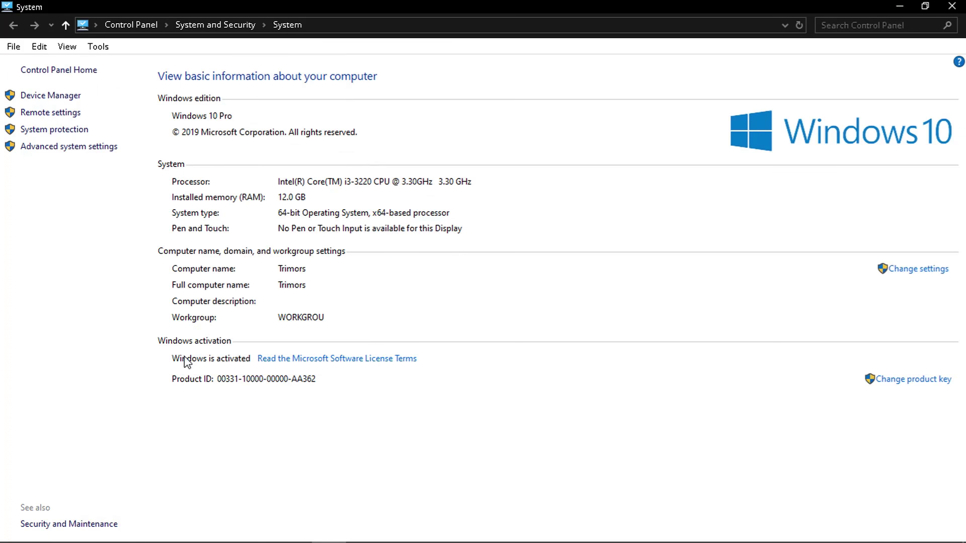
click(958, 7)
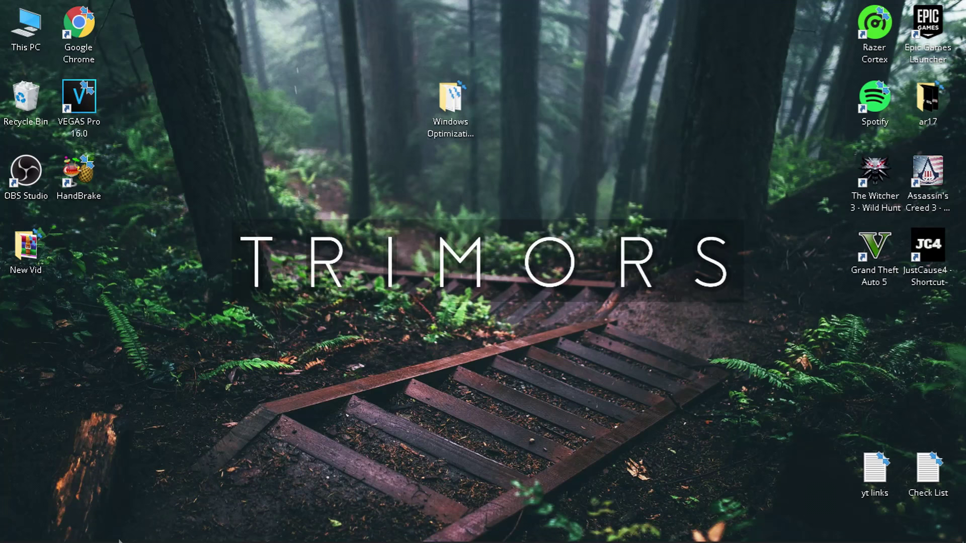
Open System Configuration through a search for "mscon" and display the boot options of the Windows 10 installation.
click(48, 528)
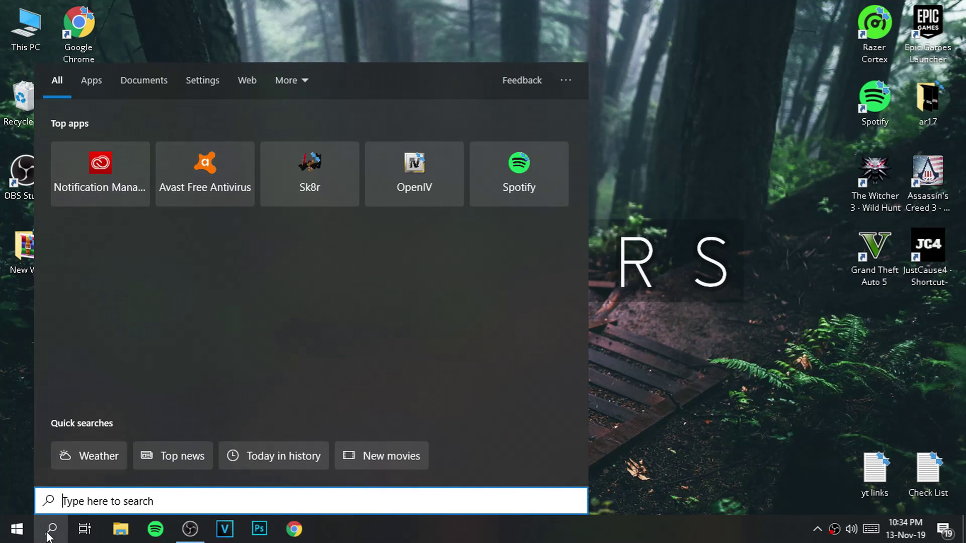
text(mscon)
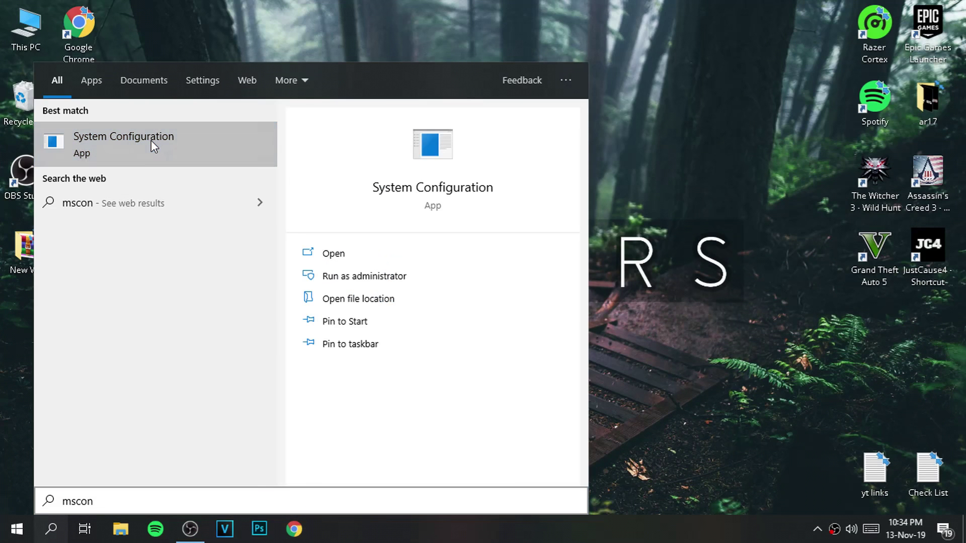
click(191, 57)
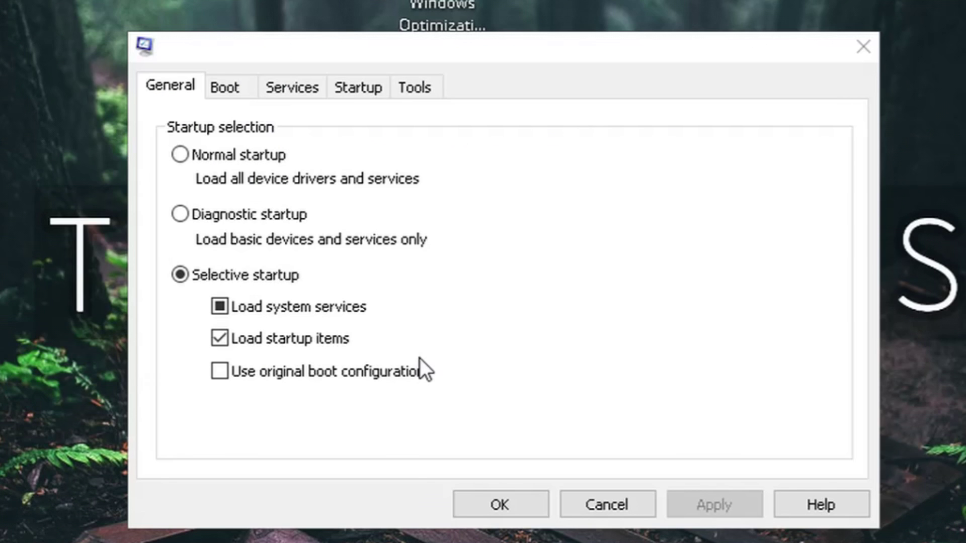
click(227, 86)
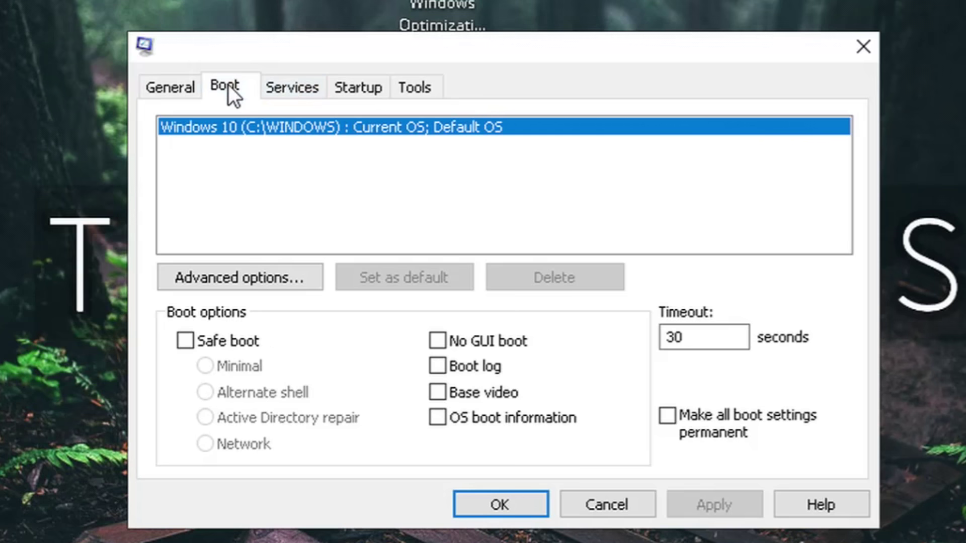
click(451, 342)
click(435, 344)
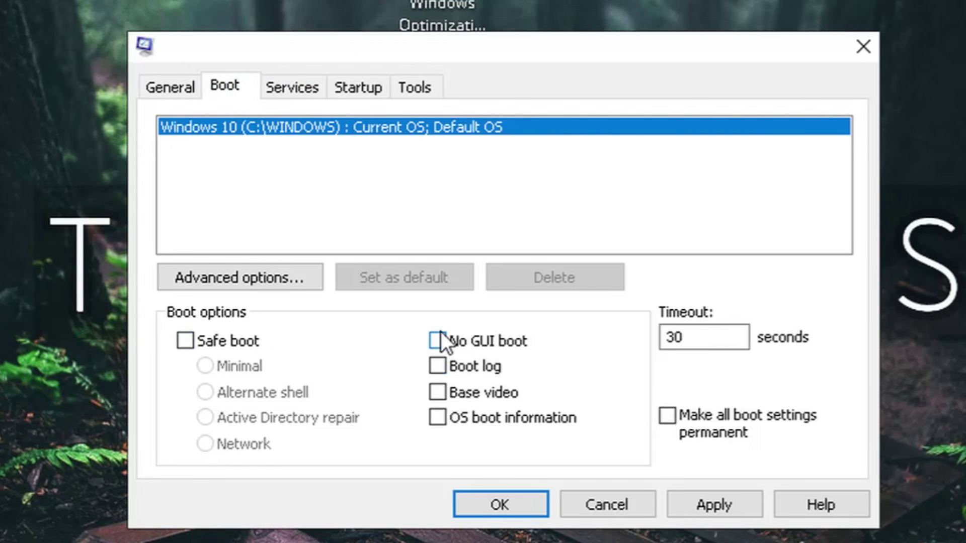
Set the number of processors to 4 in the advanced boot options, apply the change and exit without restarting.
click(261, 277)
click(335, 92)
click(325, 119)
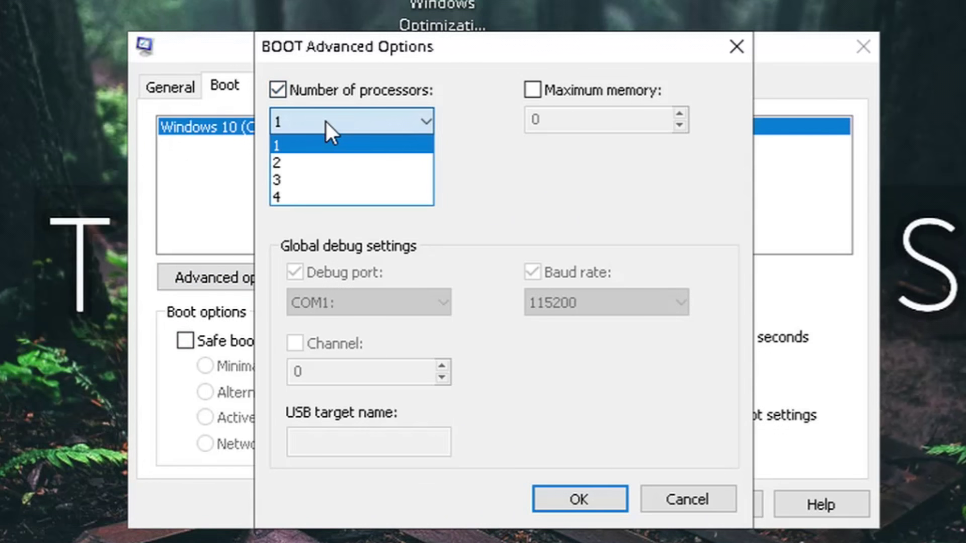
click(360, 199)
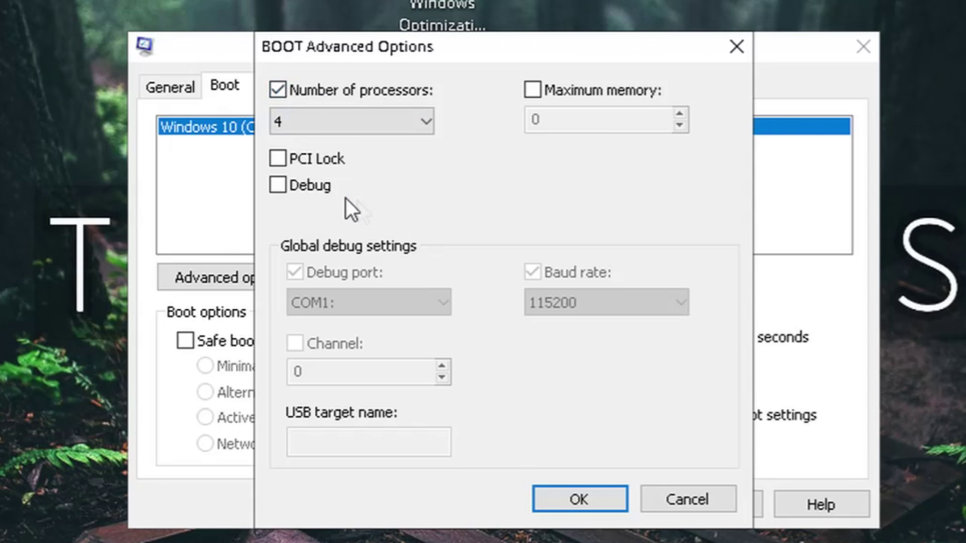
click(579, 500)
click(699, 499)
click(518, 511)
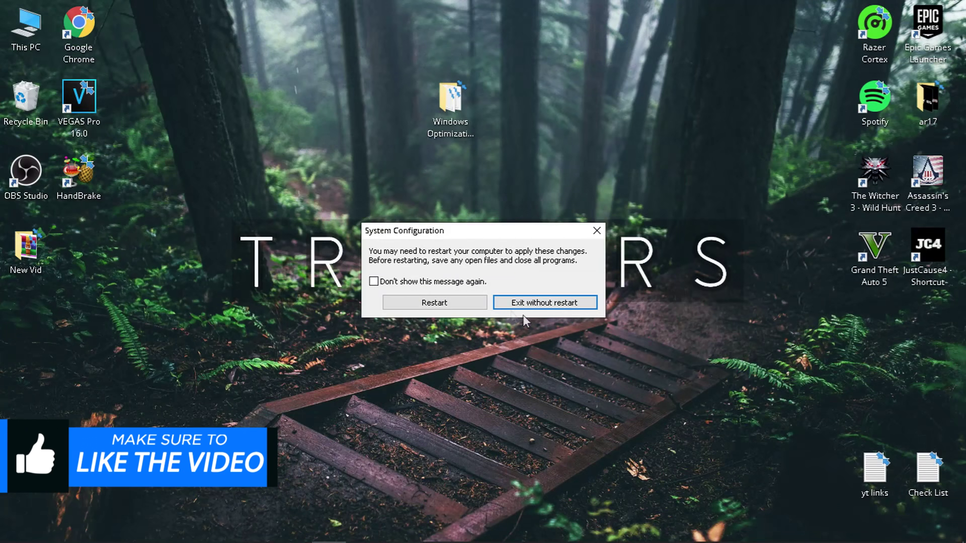
click(553, 312)
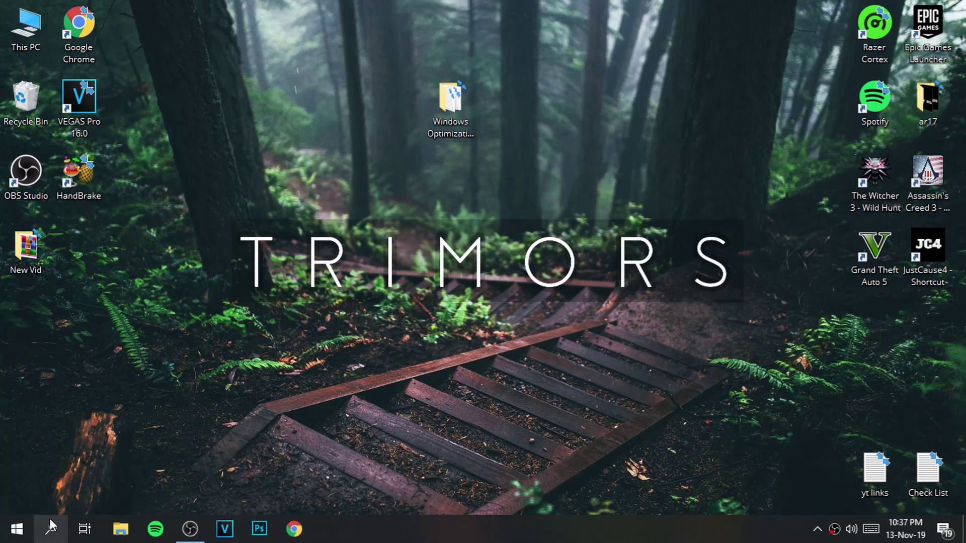
Search for the Registry Editor and open it.
click(50, 518)
text(reg)
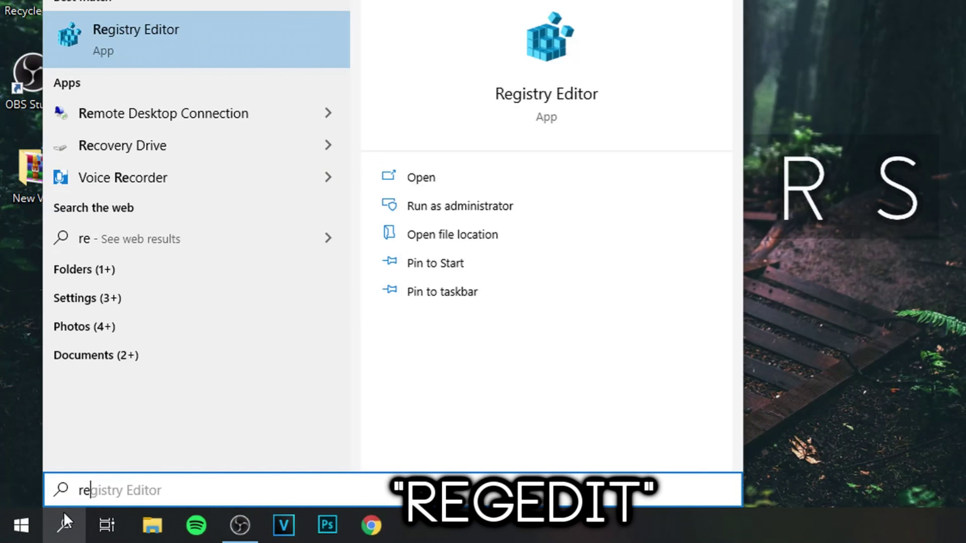
key(Return)
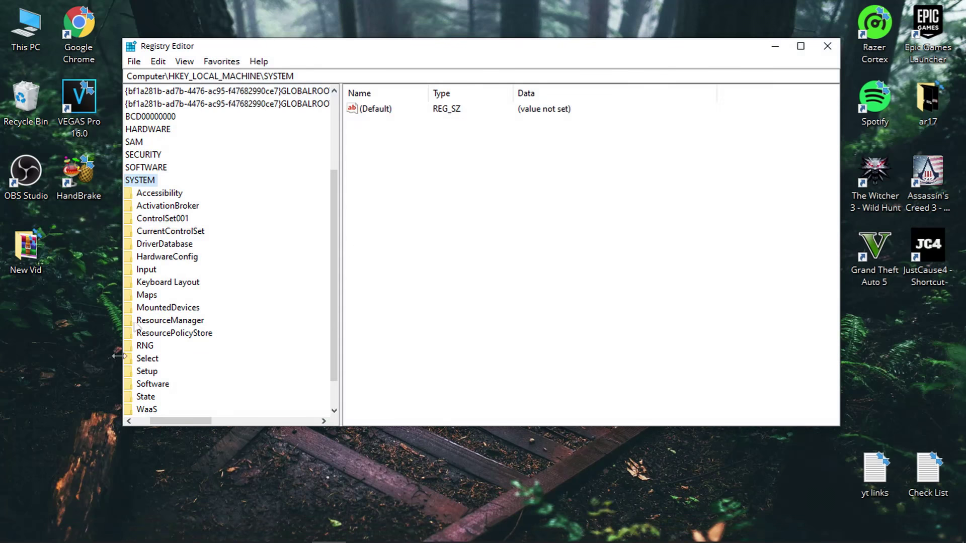
scroll(209, 226, up, 3)
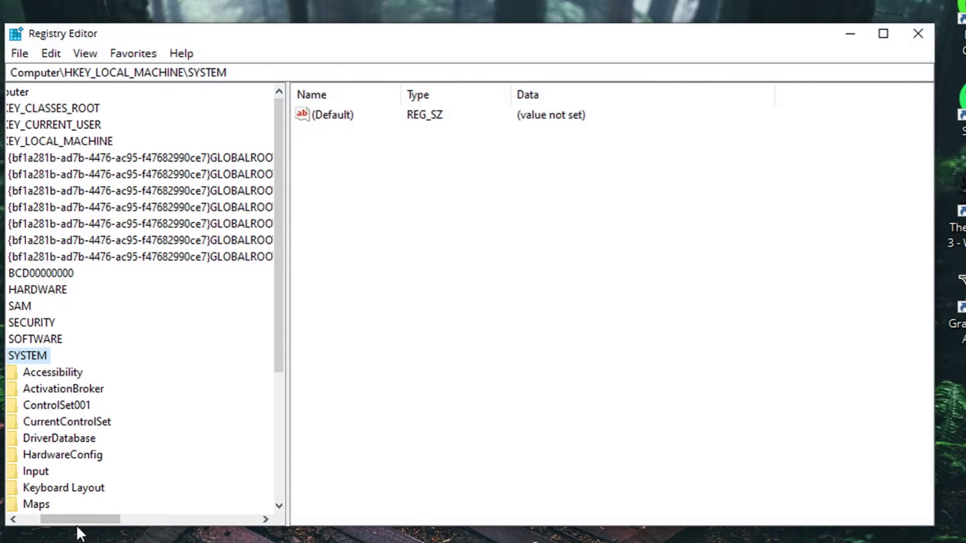
text(mo)
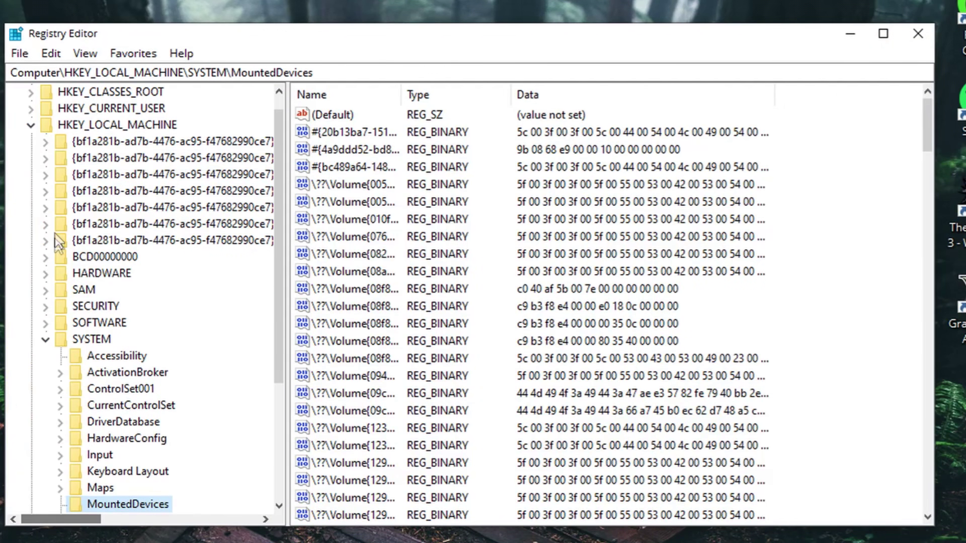
Collapse the SYSTEM key under HKEY_LOCAL_MACHINE and expand the SOFTWARE\Microsoft key instead.
click(30, 125)
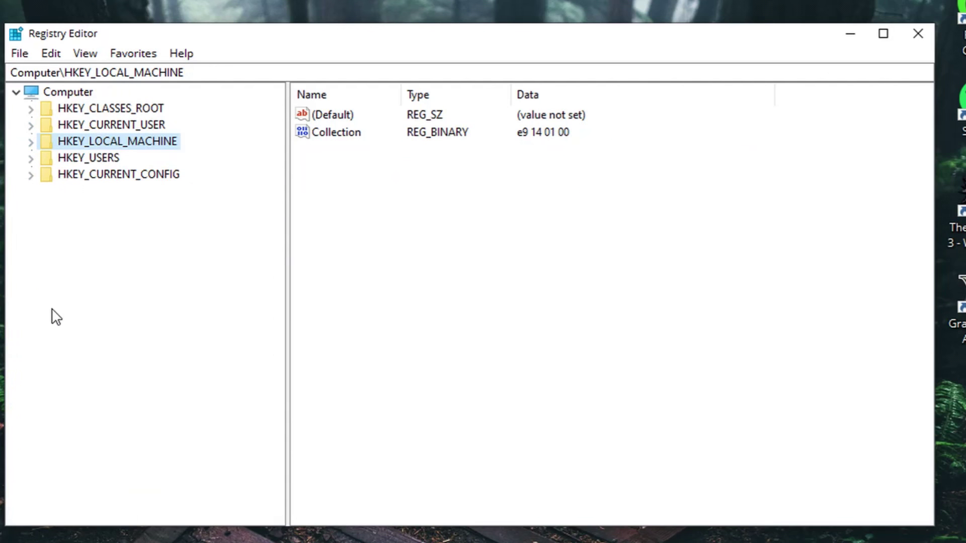
click(30, 141)
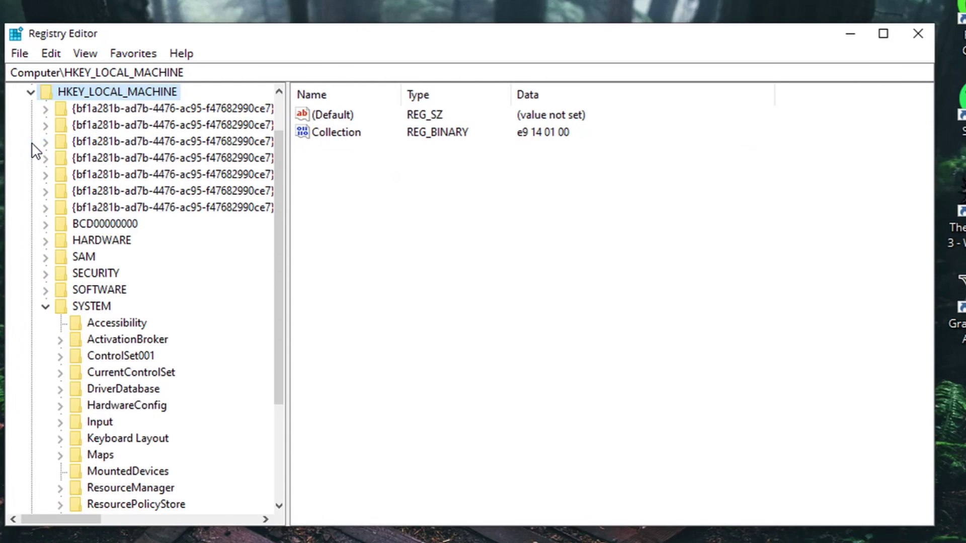
click(45, 307)
click(46, 339)
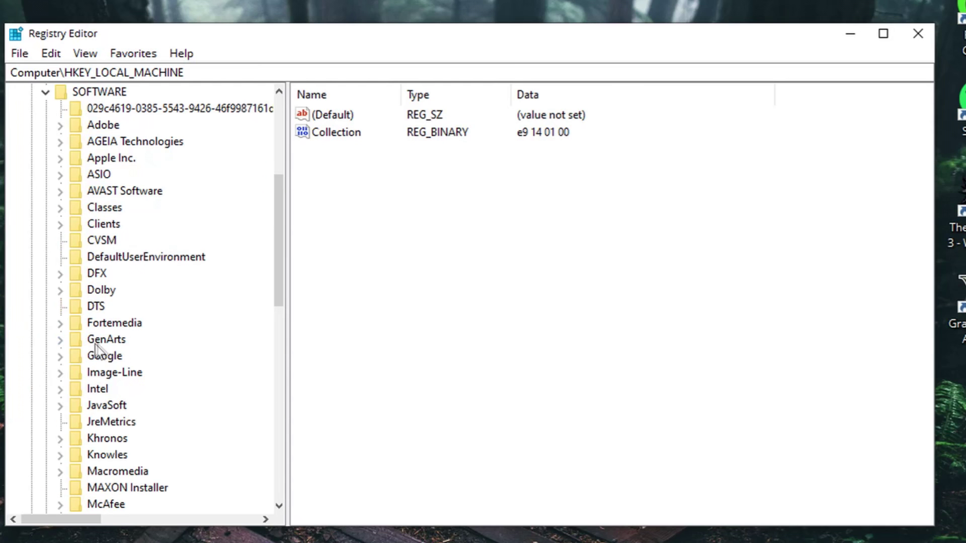
drag(280, 267, 281, 313)
click(59, 406)
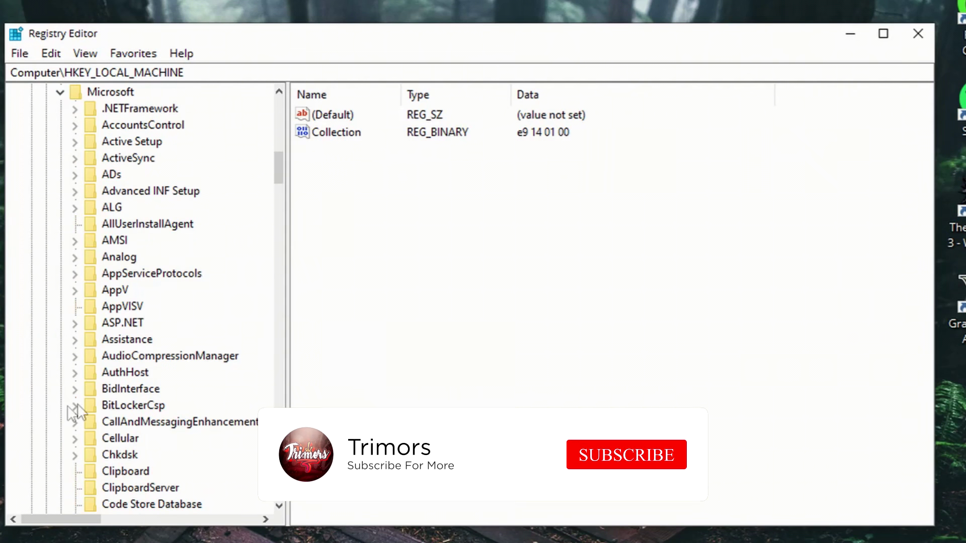
Find the Windows NT key under Microsoft and expand it down to the subkeys of CurrentVersion.
drag(276, 182, 290, 449)
click(133, 406)
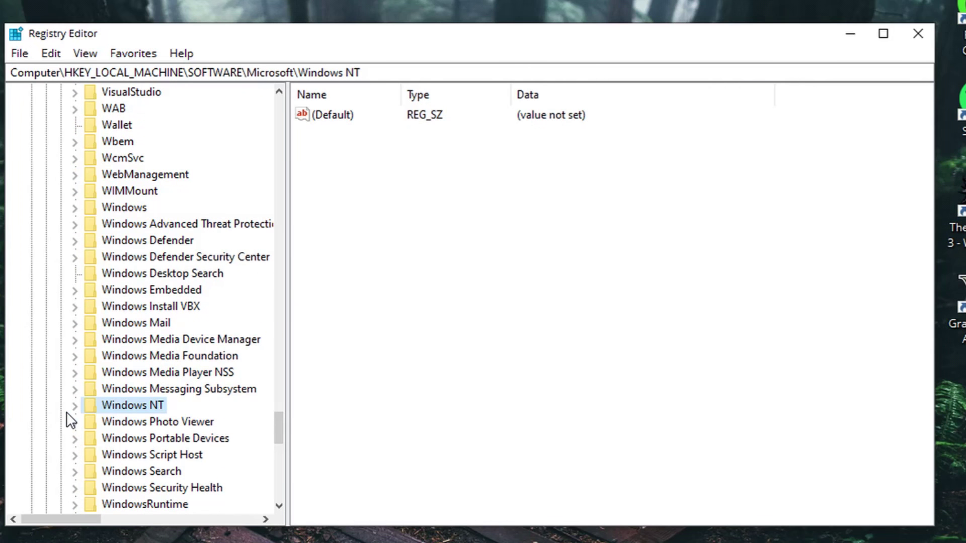
click(74, 407)
click(151, 422)
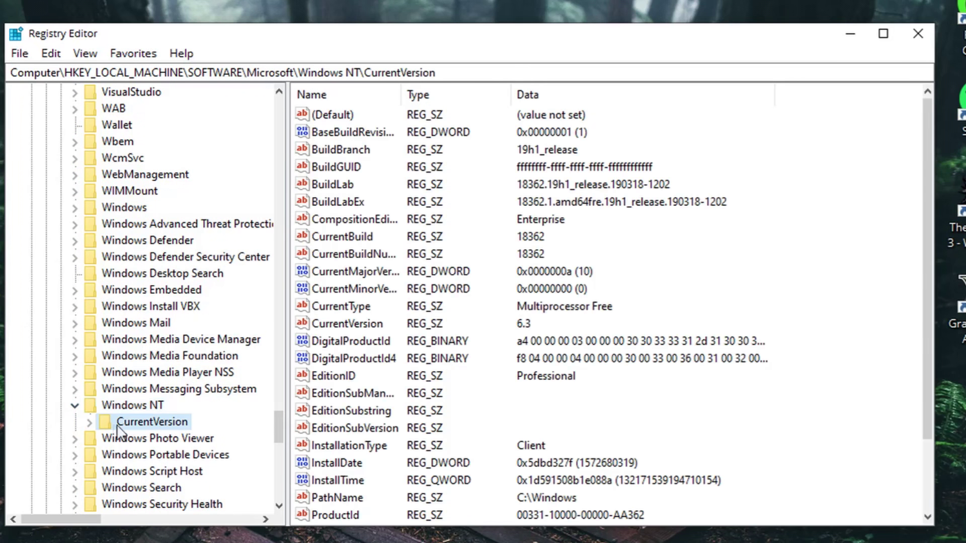
click(90, 422)
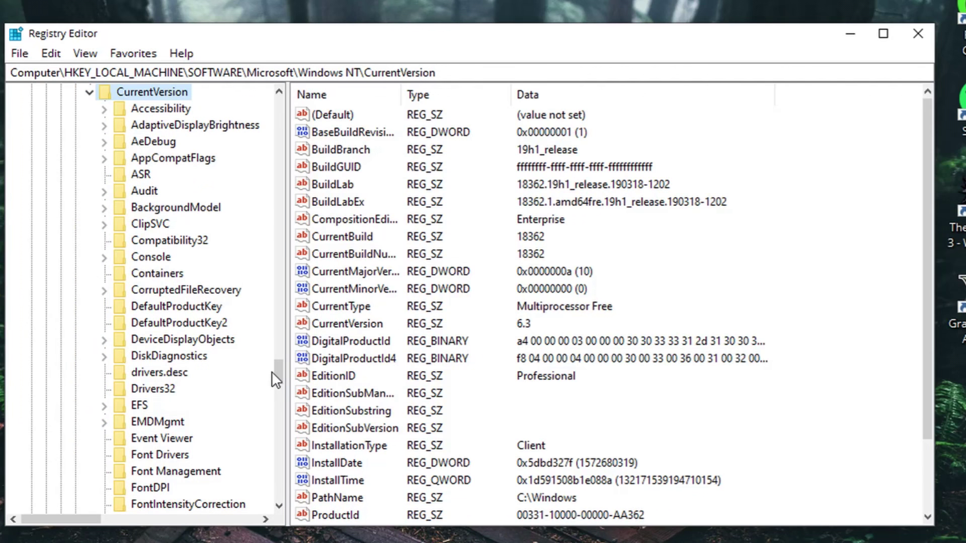
Expand the Multimedia key under CurrentVersion and select its SystemProfile key with the subkeys shown.
drag(276, 377, 279, 397)
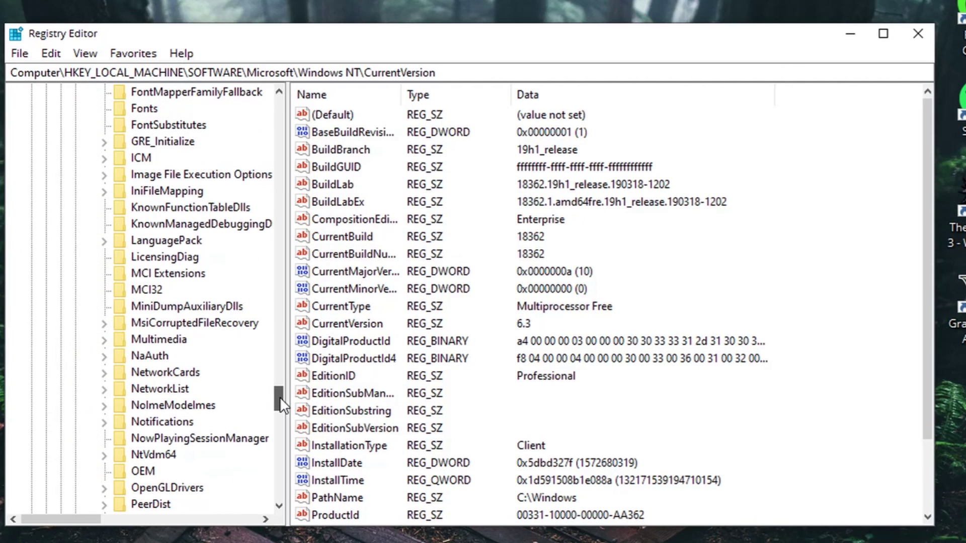
click(126, 347)
click(104, 340)
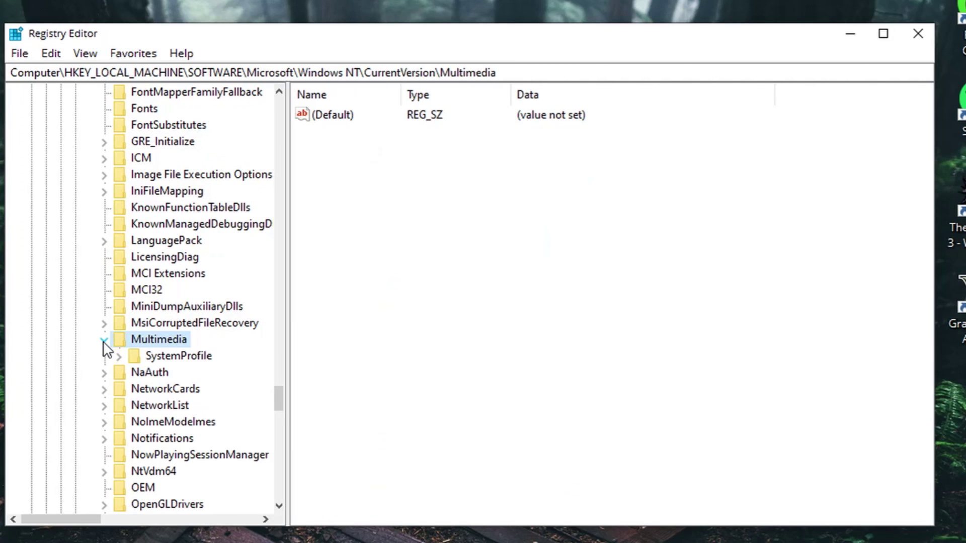
click(187, 358)
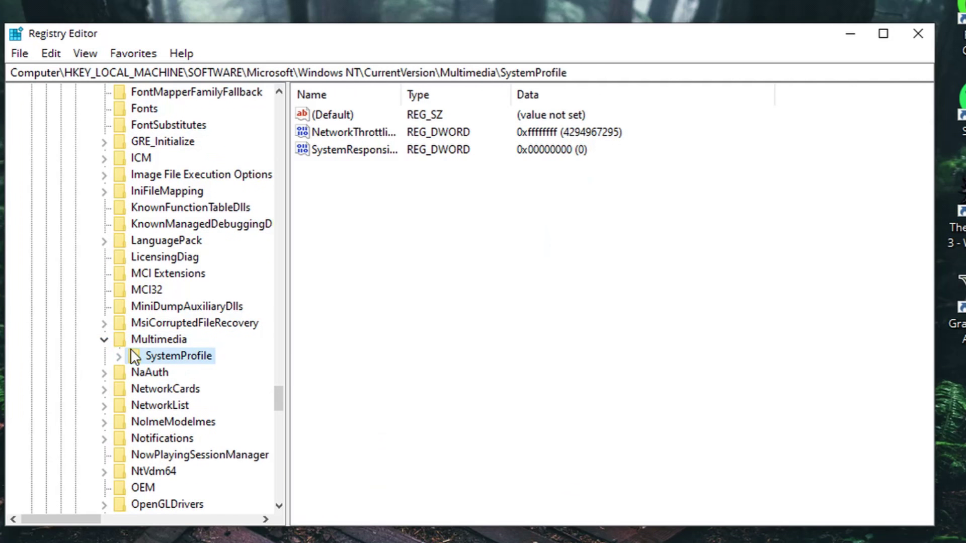
click(119, 357)
click(157, 373)
click(176, 357)
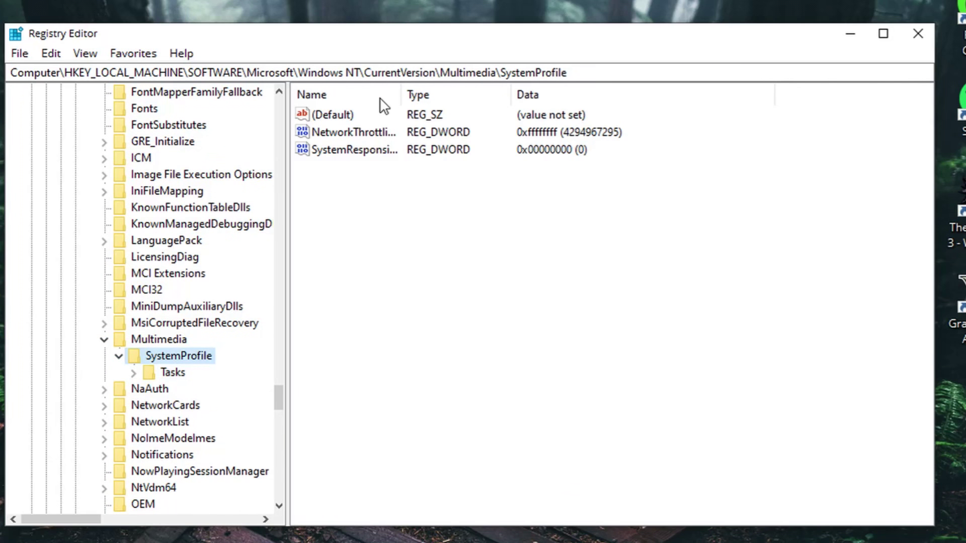
Set the NetworkThrottlingIndex value of the SystemProfile key to hexadecimal fffffff.
click(361, 133)
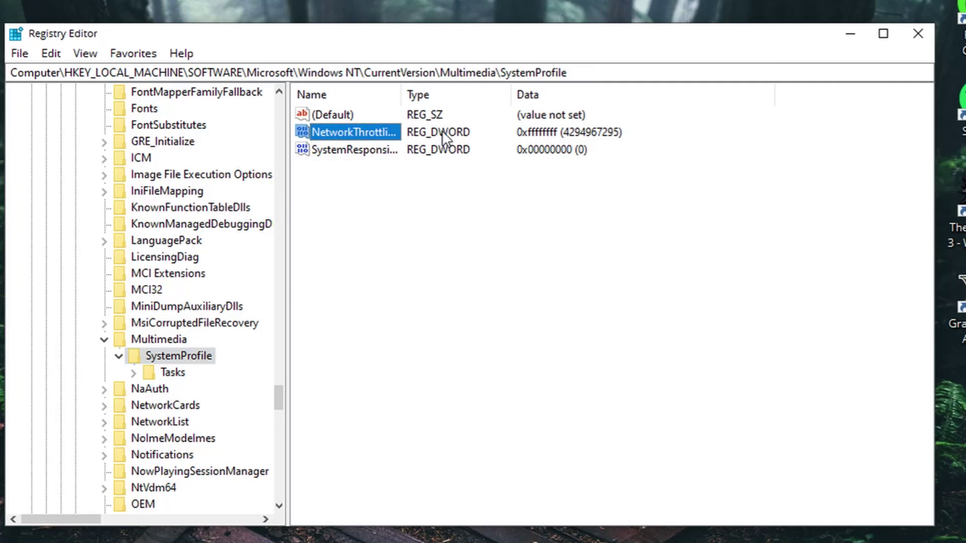
double_click(378, 134)
key(BackSpace)
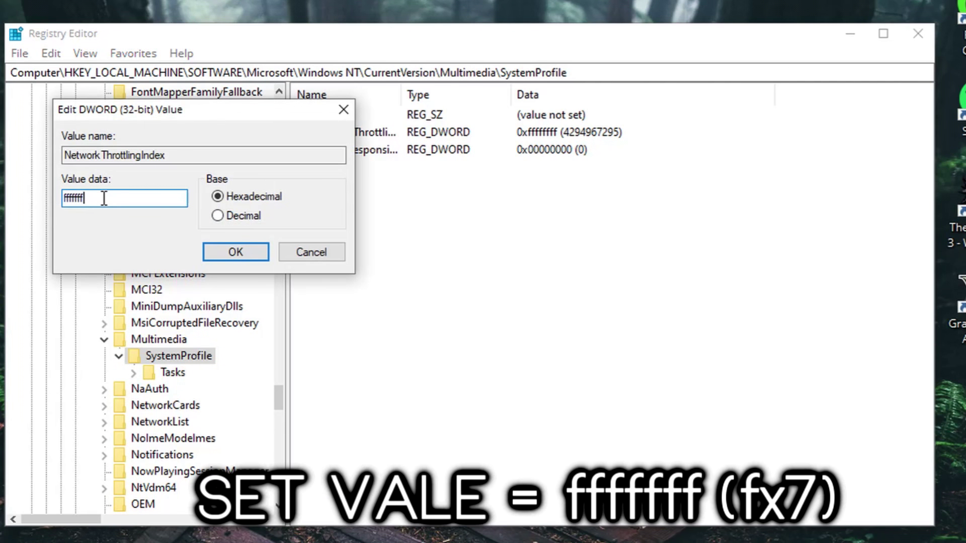
text(fffff)
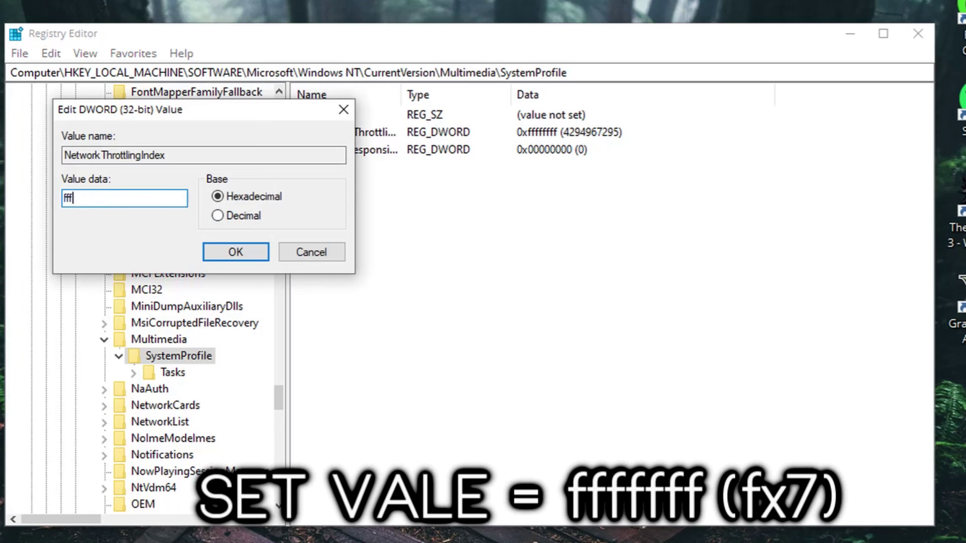
text(ff)
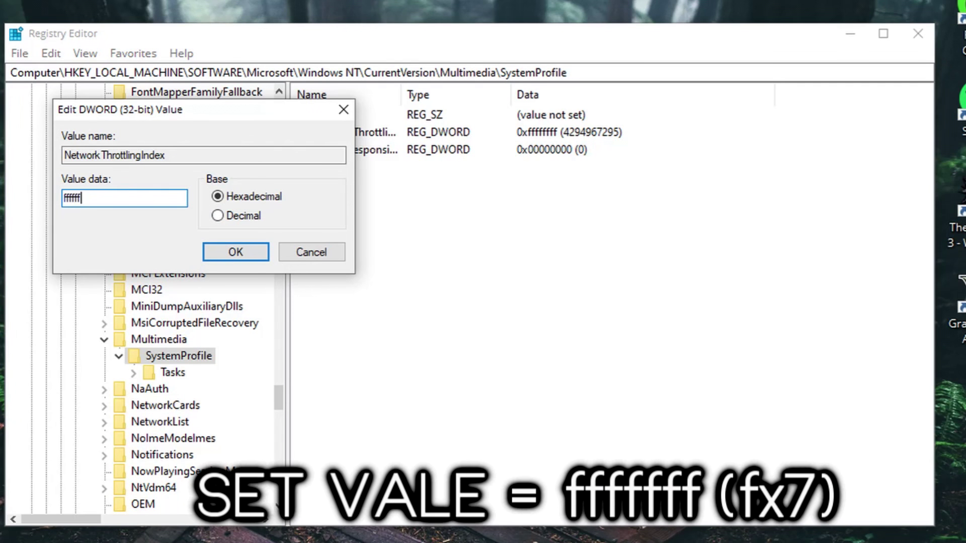
click(235, 252)
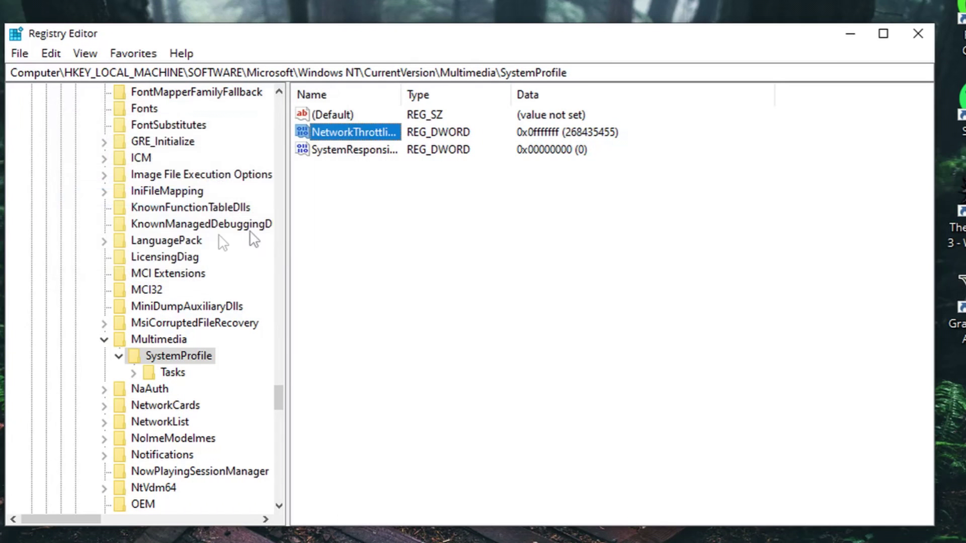
Set the SystemResponsiveness value of the SystemProfile key to 0.
double_click(357, 150)
click(123, 201)
key(BackSpace)
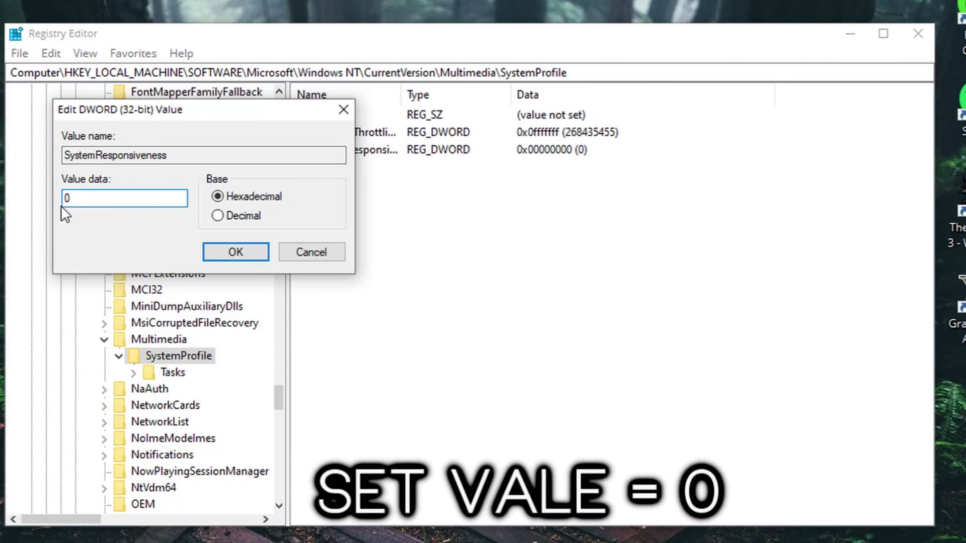
click(236, 251)
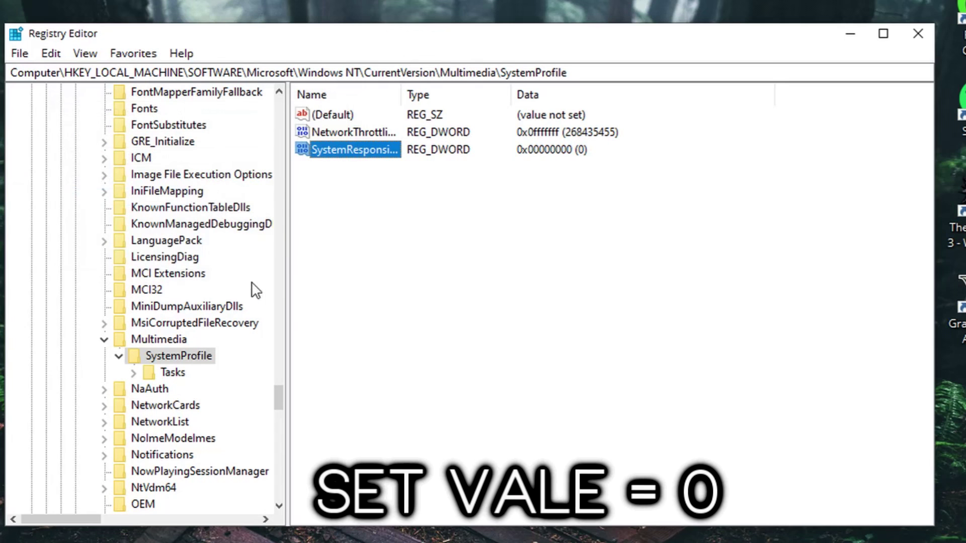
Expand the Tasks key under SystemProfile and select its Games key.
click(173, 373)
click(134, 373)
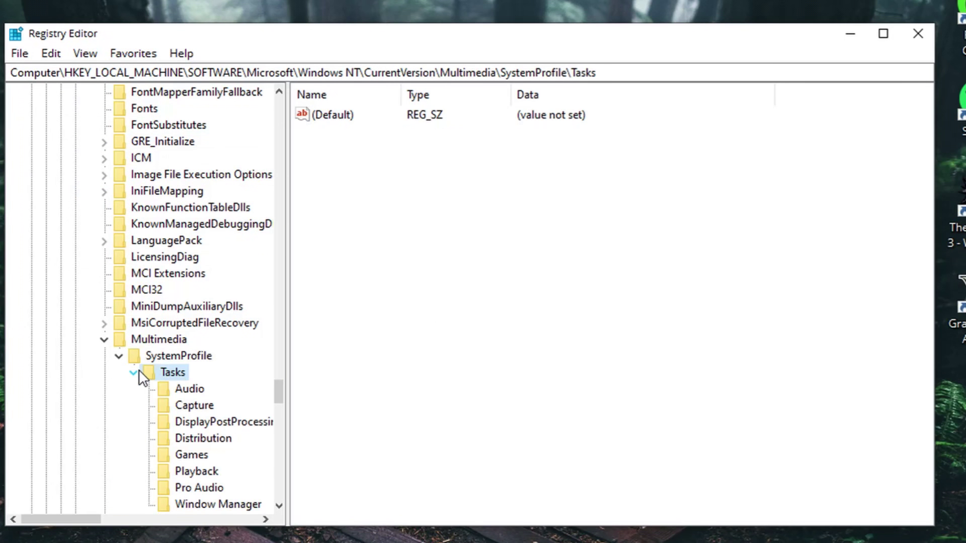
drag(276, 382, 278, 394)
click(181, 260)
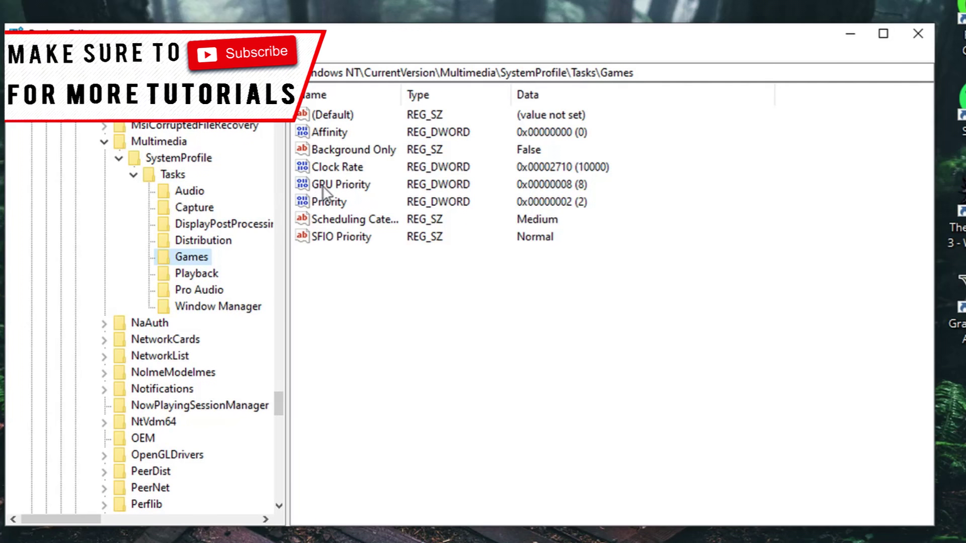
Set the GPU Priority value of the Games key to 8.
double_click(324, 185)
key(BackSpace)
text(8)
drag(85, 199, 32, 204)
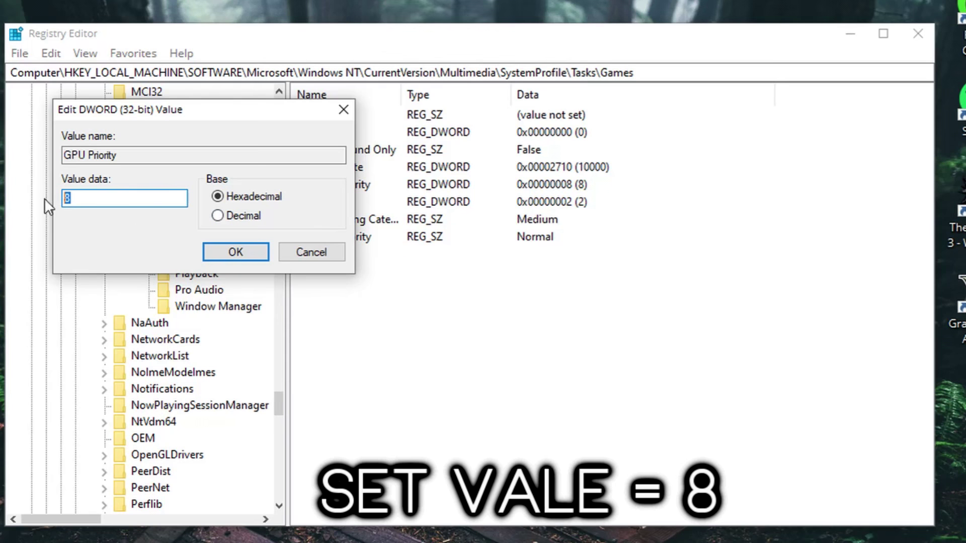
click(222, 252)
Set the Priority value of the Games key to 6 and its Scheduling Category to High, closing the registry when finished.
double_click(325, 201)
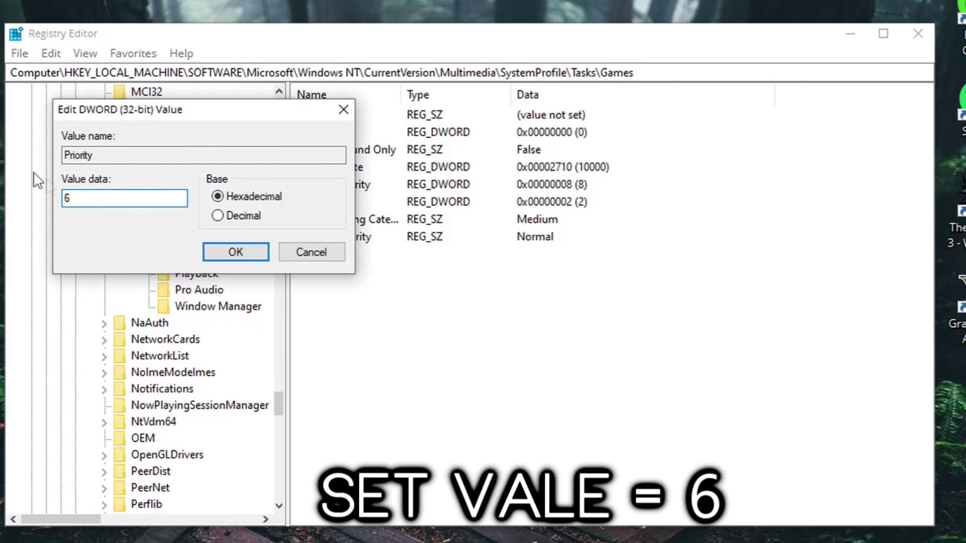
click(254, 250)
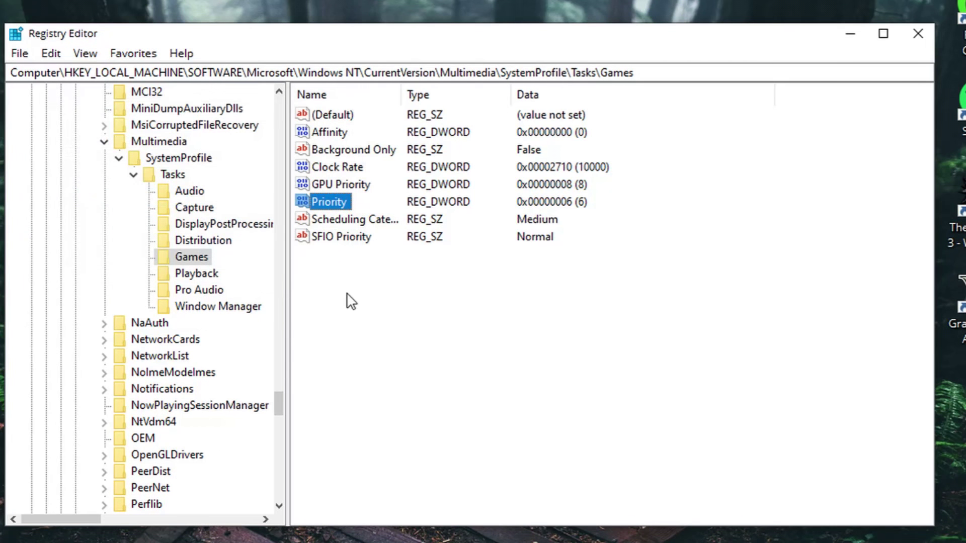
double_click(351, 222)
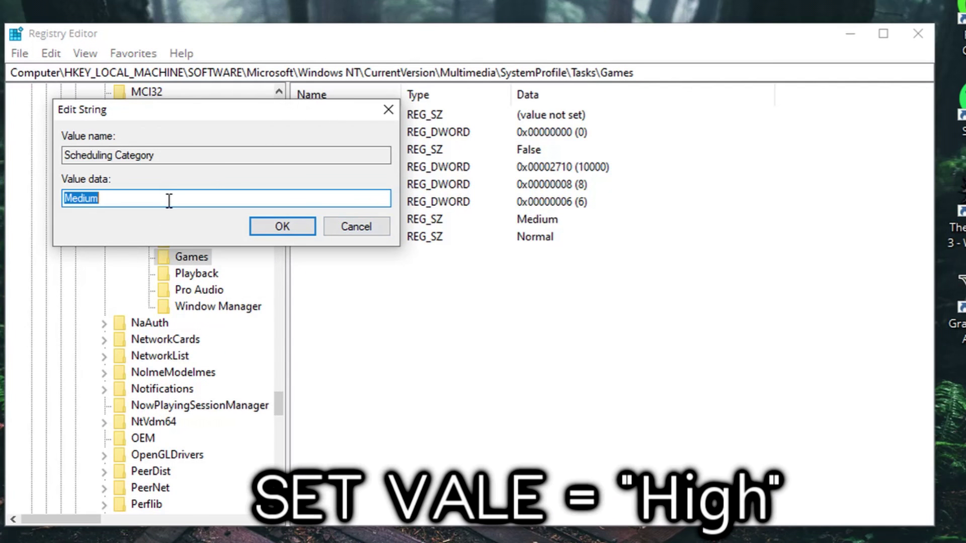
key(BackSpace)
text(High)
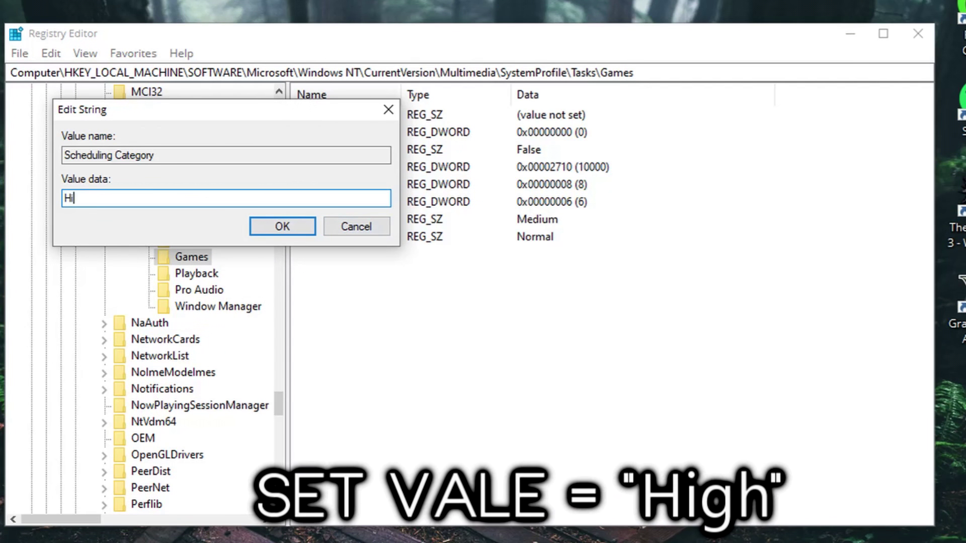
double_click(110, 199)
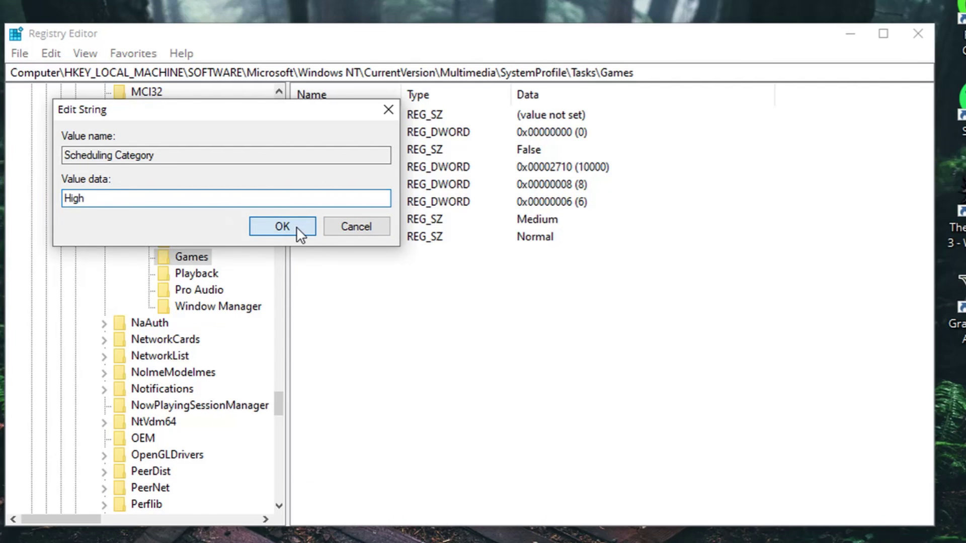
click(282, 227)
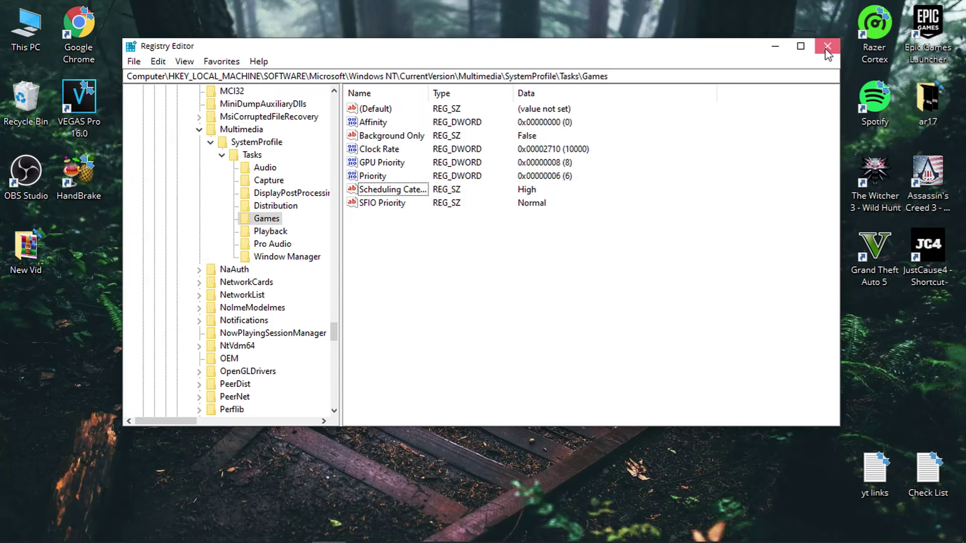
click(827, 47)
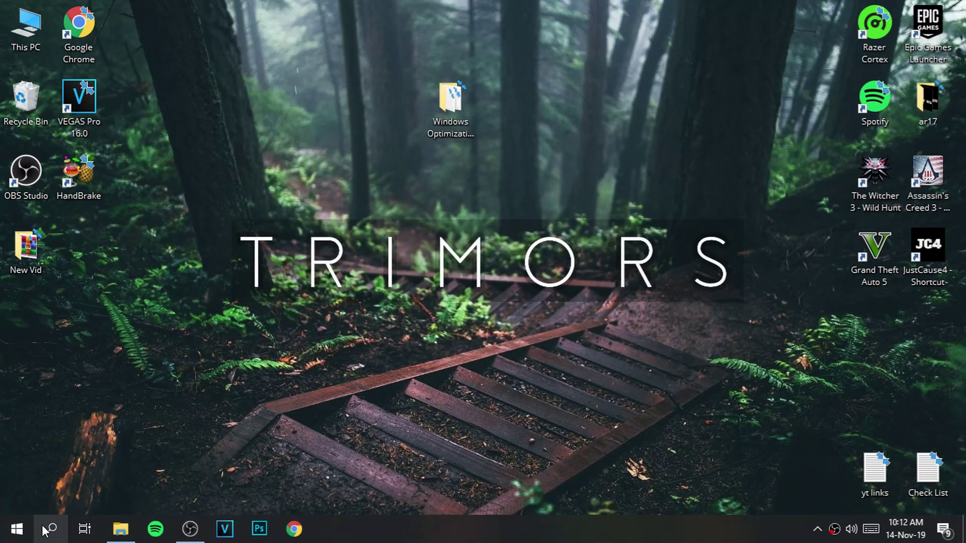
Open the Windows Temp folder by running the temp command from the Run dialog.
click(47, 526)
text(run)
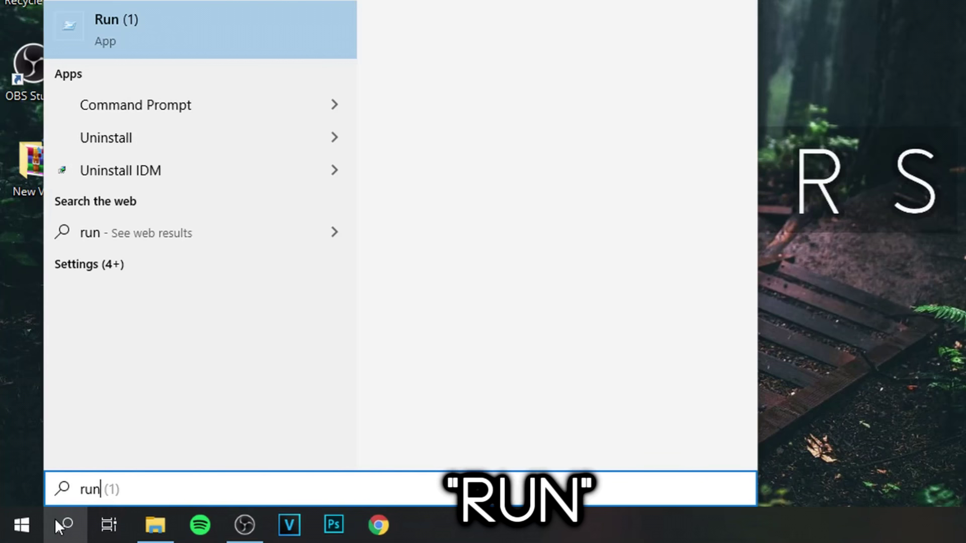
key(Return)
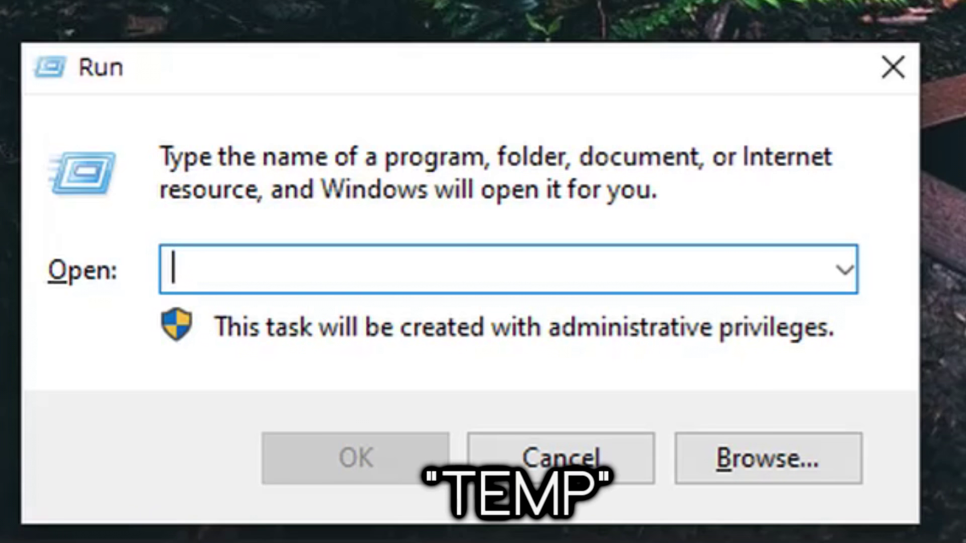
text(temp)
key(Return)
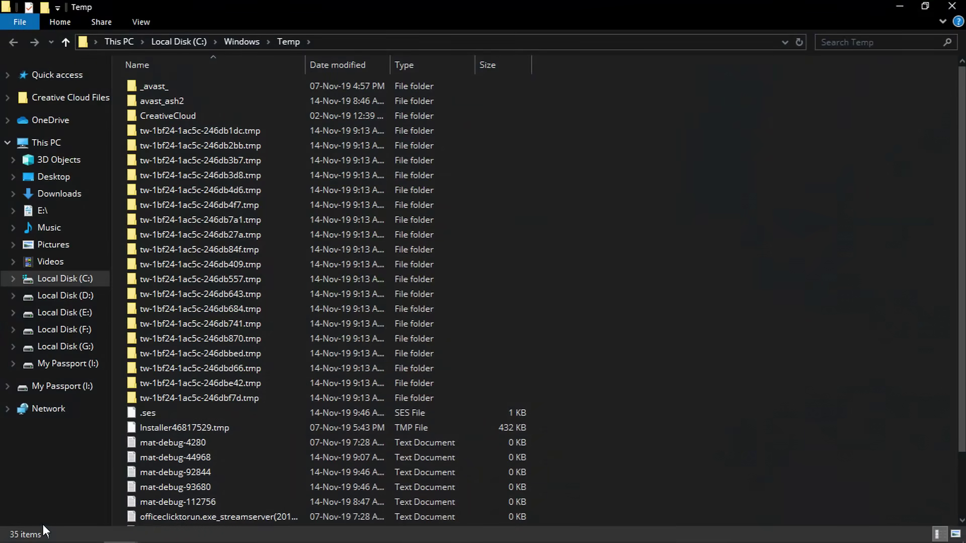
Permanently delete all items in the Windows Temp folder, skipping every item that is in use, and close the folder.
click(234, 294)
key(ctrl+a)
key(shift+Delete)
key(Return)
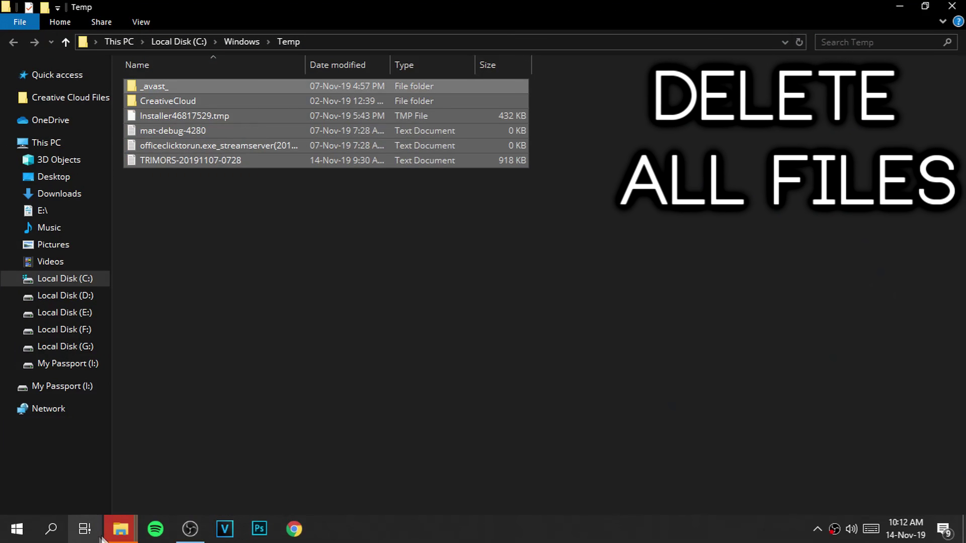
mouse_move(120, 529)
click(324, 465)
click(207, 208)
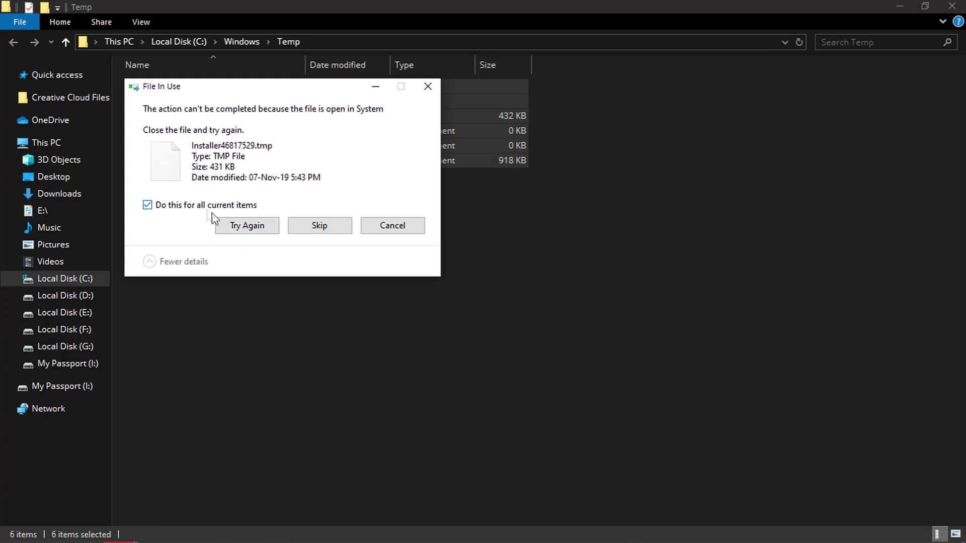
click(303, 221)
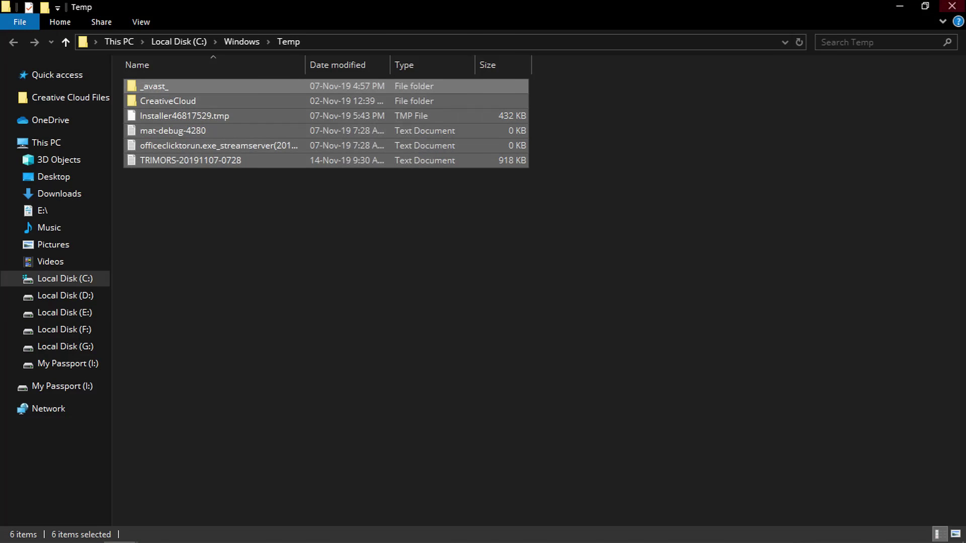
click(952, 6)
Open the user's own temporary files folder by running %temp% from the Run dialog.
click(43, 534)
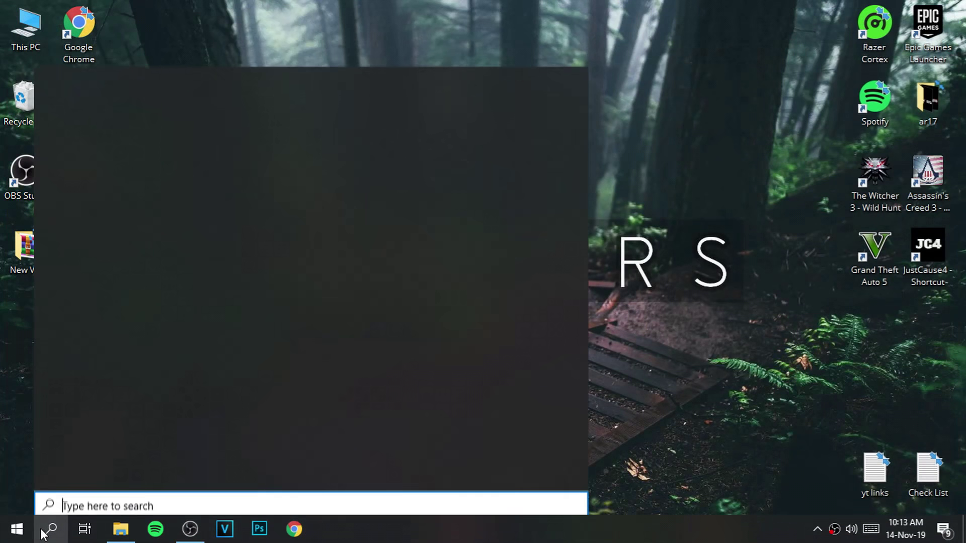
text(run)
key(Return)
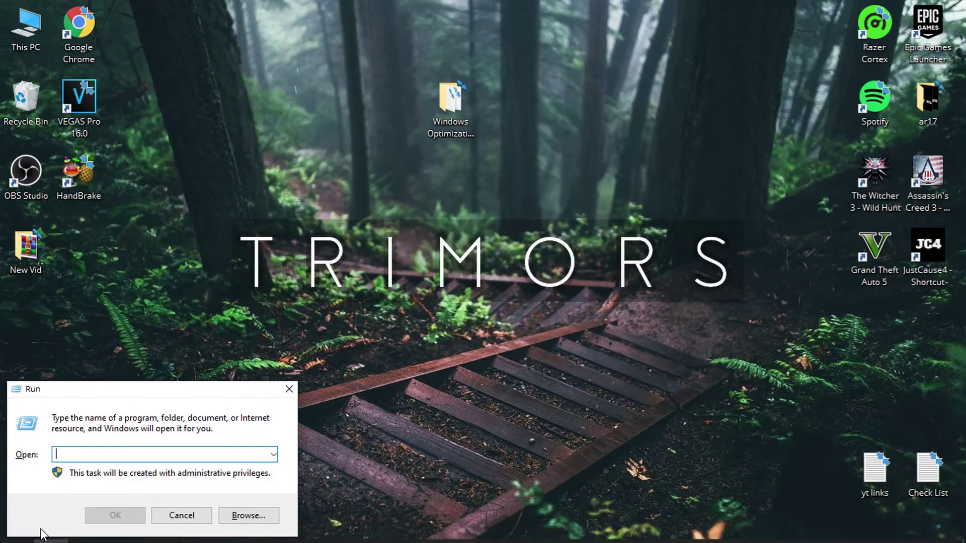
text(%temp%)
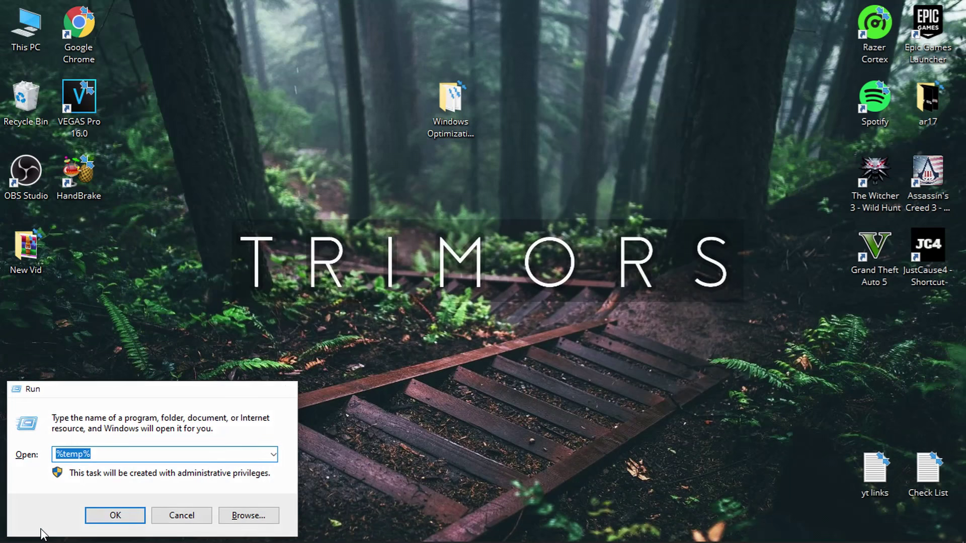
key(Return)
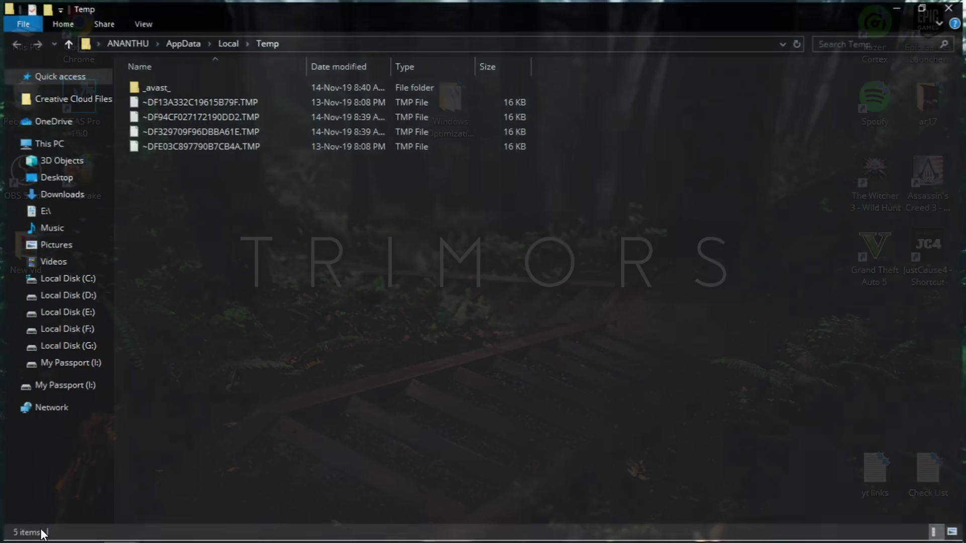
Permanently delete all items in the user's Temp folder, skipping the files that are in use.
key(ctrl+a)
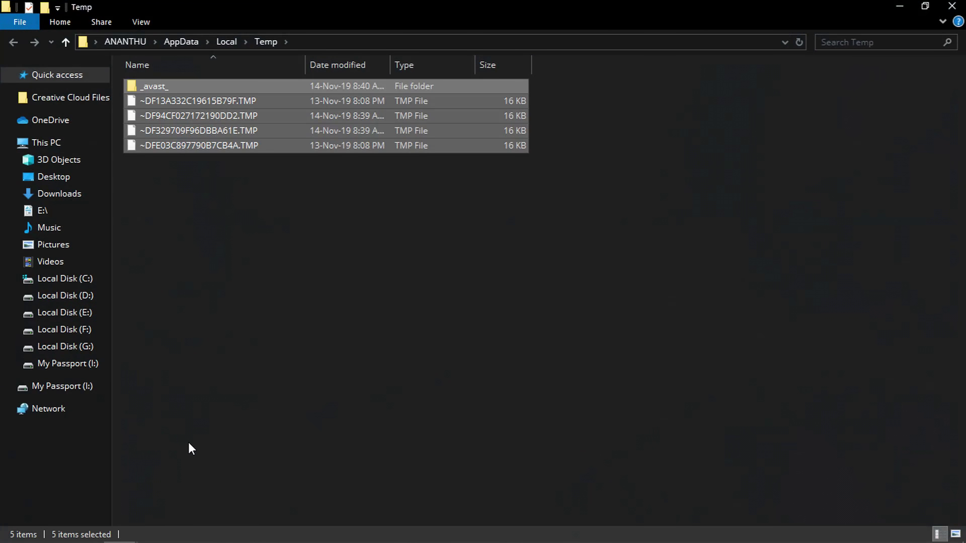
key(shift+Delete)
key(Return)
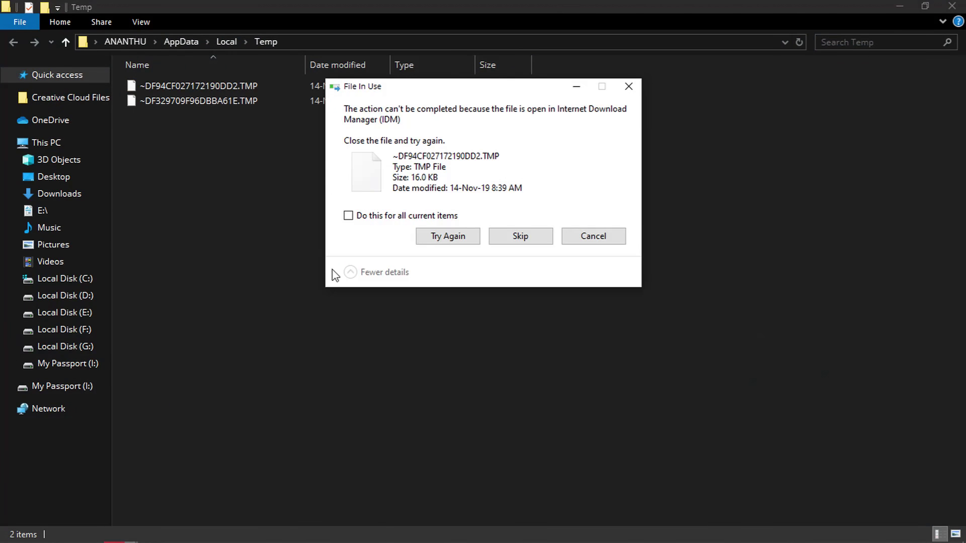
click(548, 236)
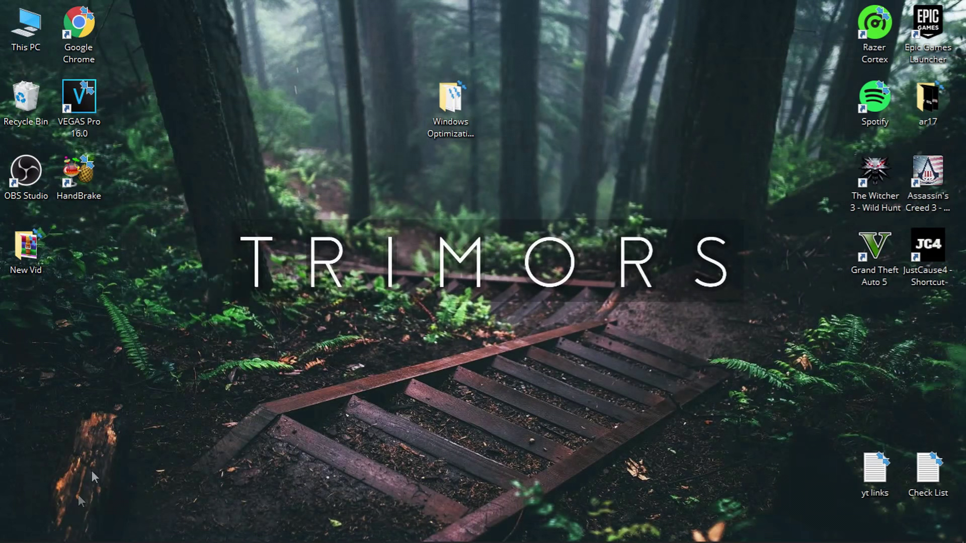
Browse from This PC through Local Disk (C:) and Users to the user's profile folder and select AppData.
double_click(25, 27)
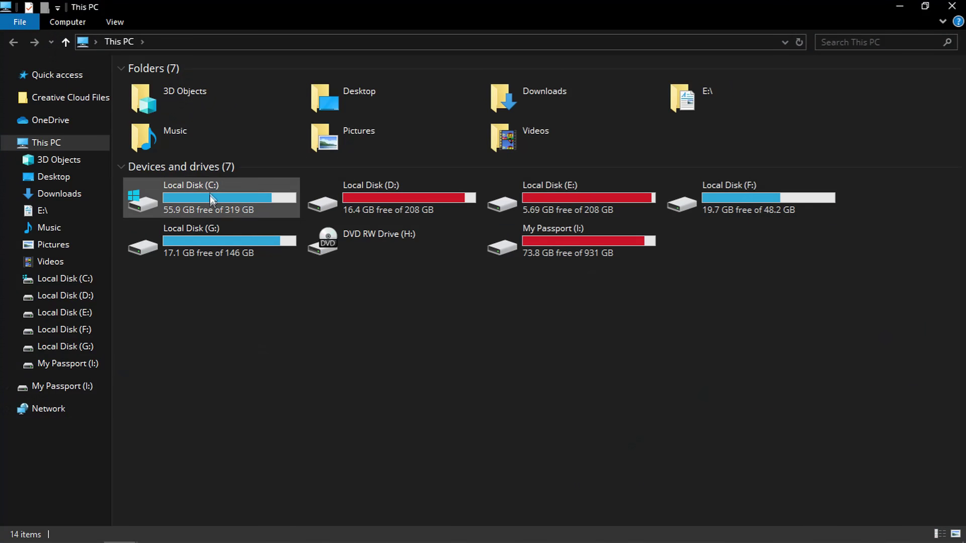
double_click(211, 201)
click(156, 384)
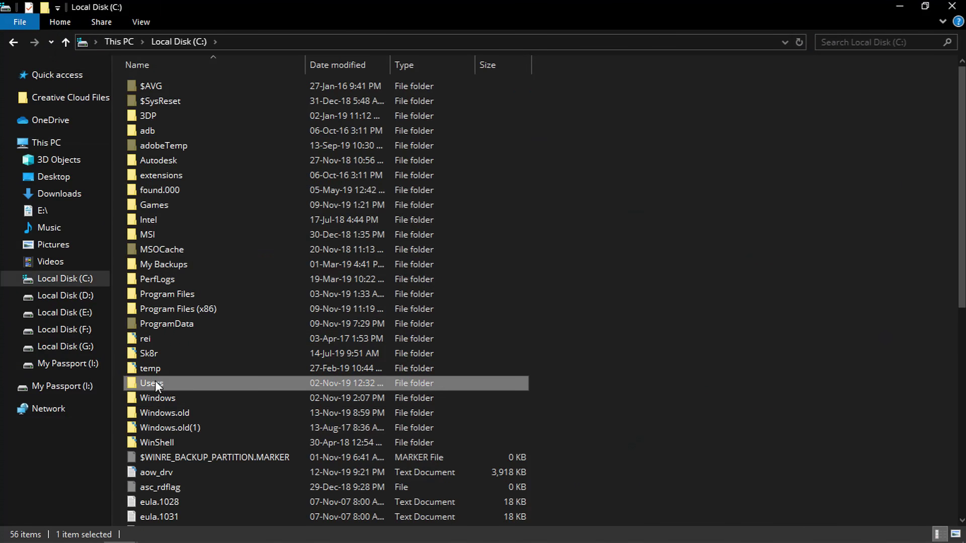
double_click(234, 383)
double_click(173, 102)
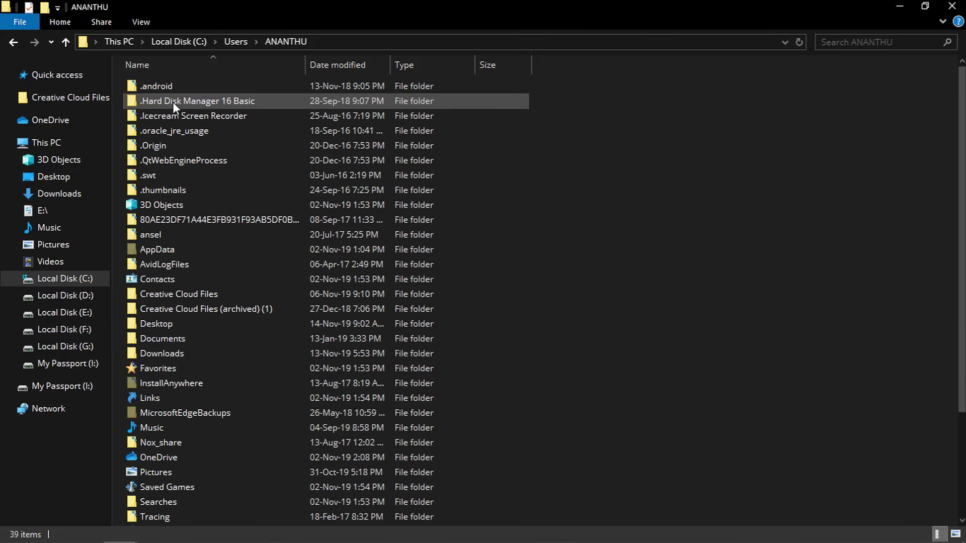
click(194, 250)
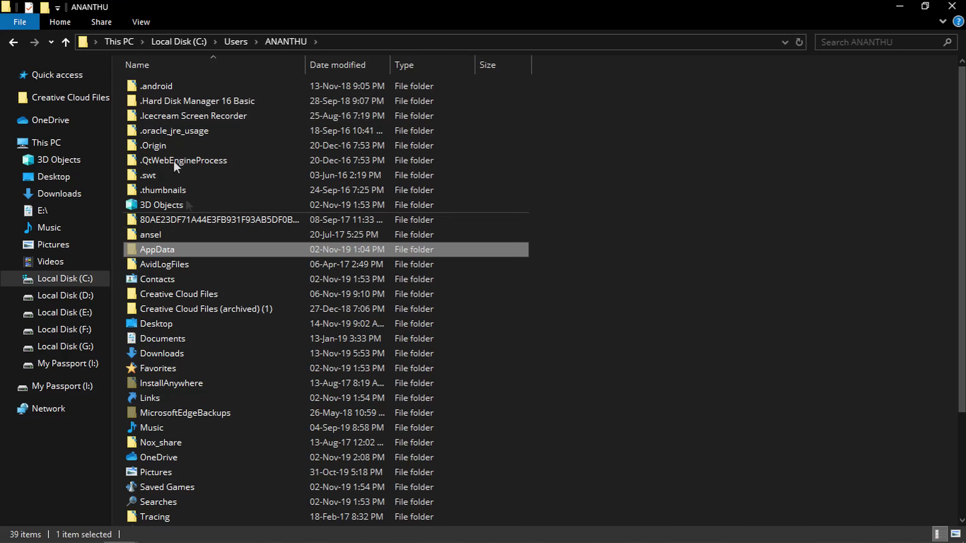
Toggle the display of hidden items off and back on in the user's profile folder.
click(144, 16)
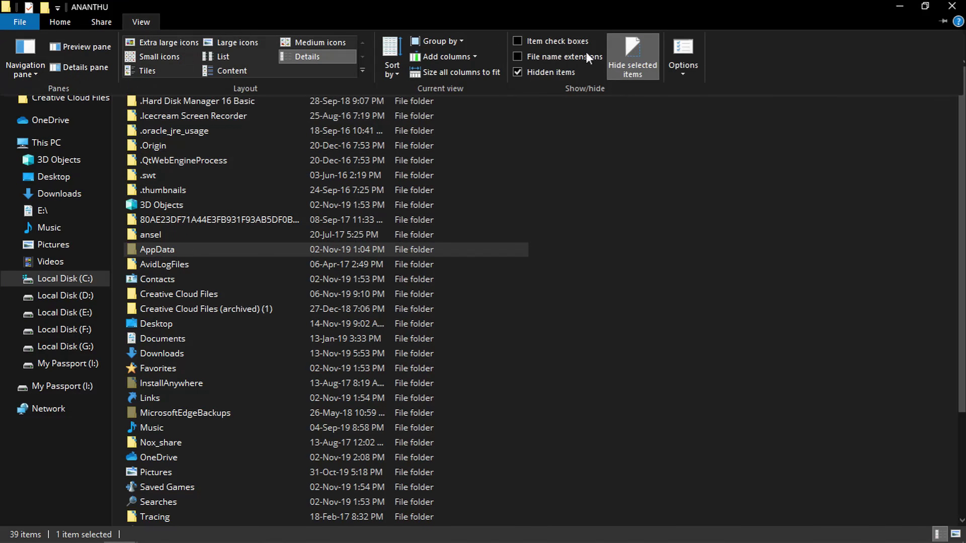
click(521, 70)
click(135, 21)
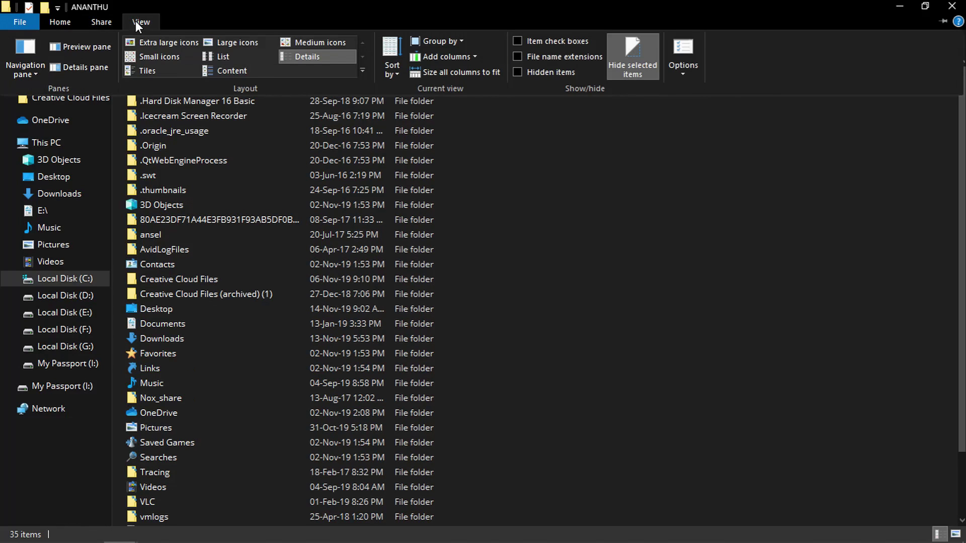
click(517, 73)
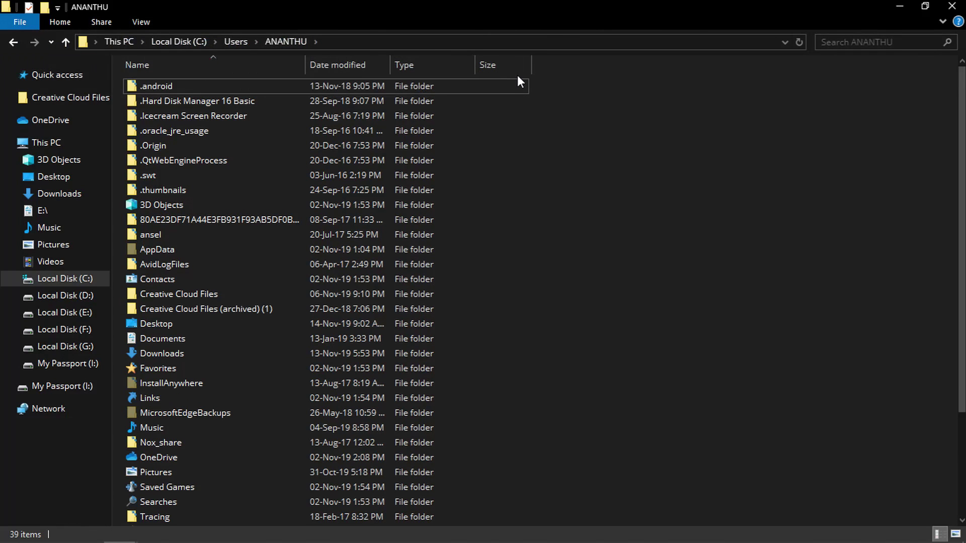
Open the Temp folder inside the Local folder of AppData.
click(212, 250)
double_click(179, 250)
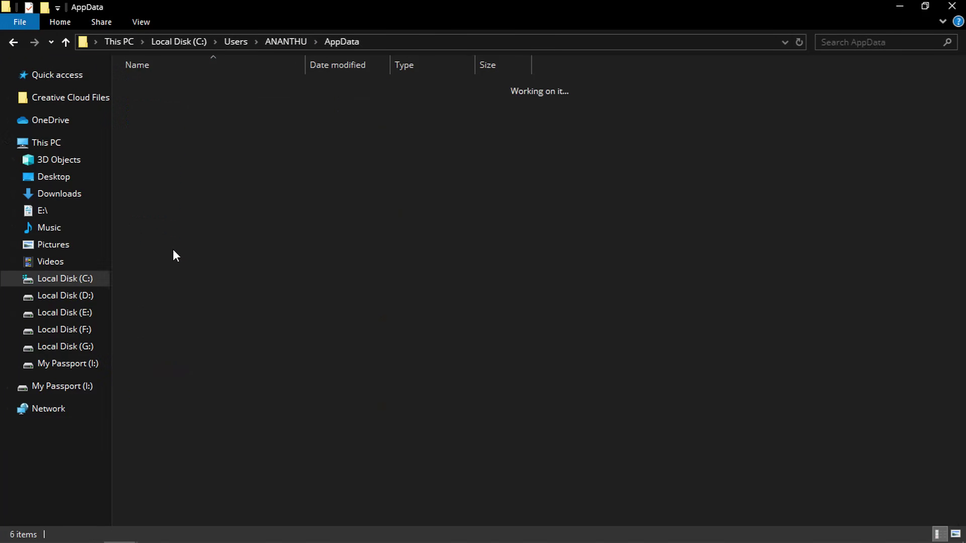
double_click(182, 87)
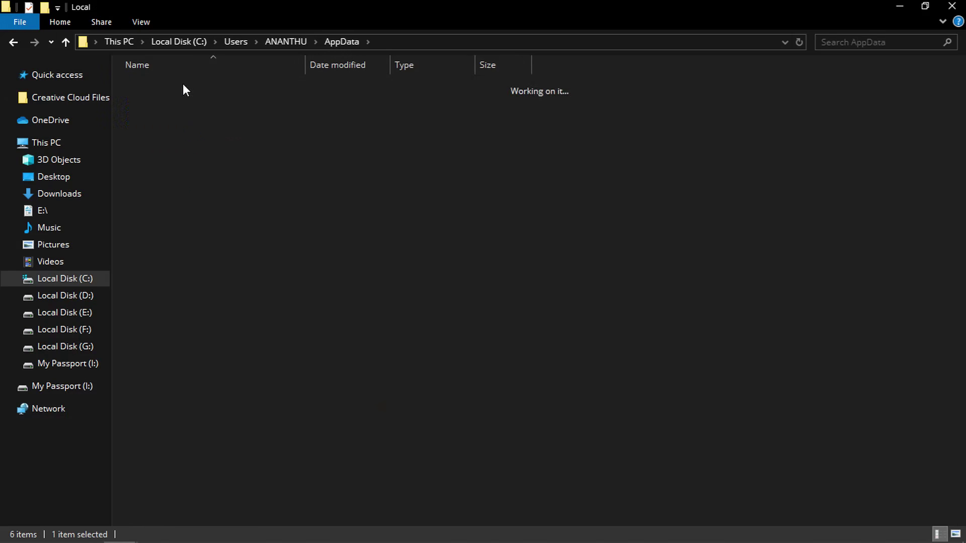
scroll(191, 234, down, 10)
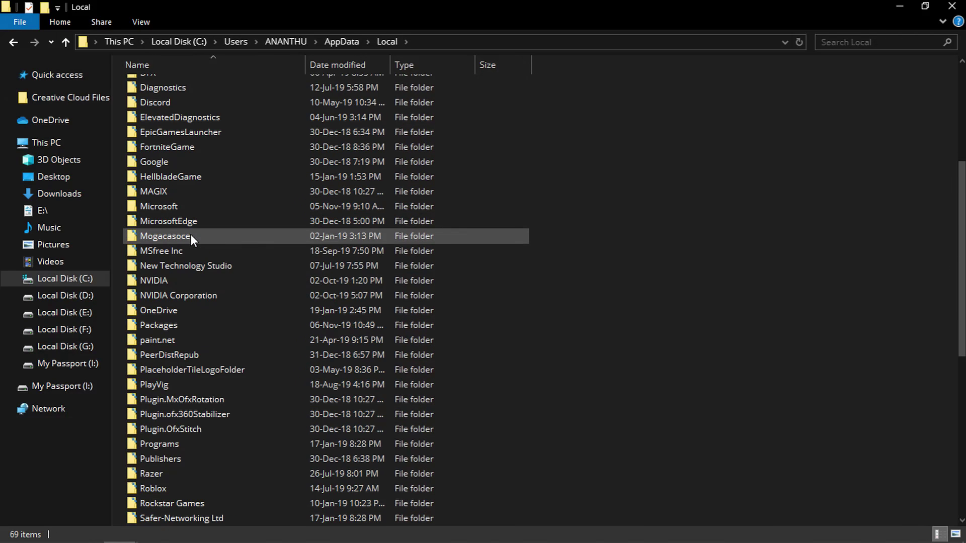
scroll(190, 234, down, 2)
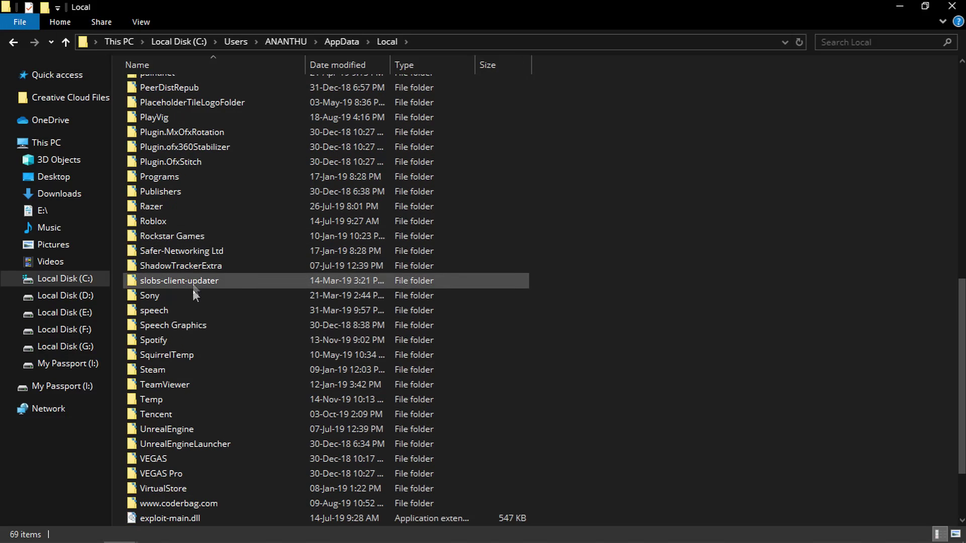
click(161, 399)
double_click(251, 400)
Try to permanently delete the remaining TMP files in Temp, skipping all files in use, and return to the desktop.
drag(253, 369, 300, 77)
key(shift+Delete)
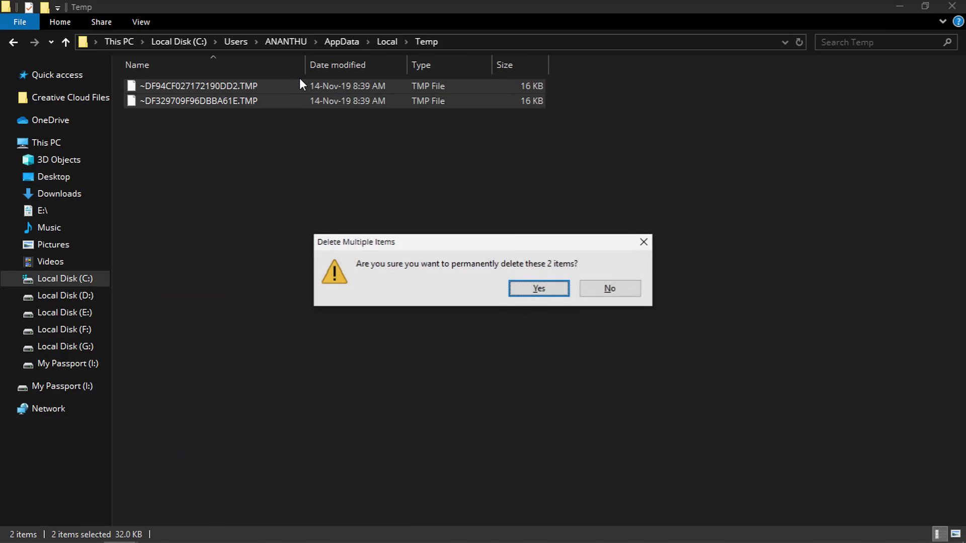
key(Return)
click(373, 218)
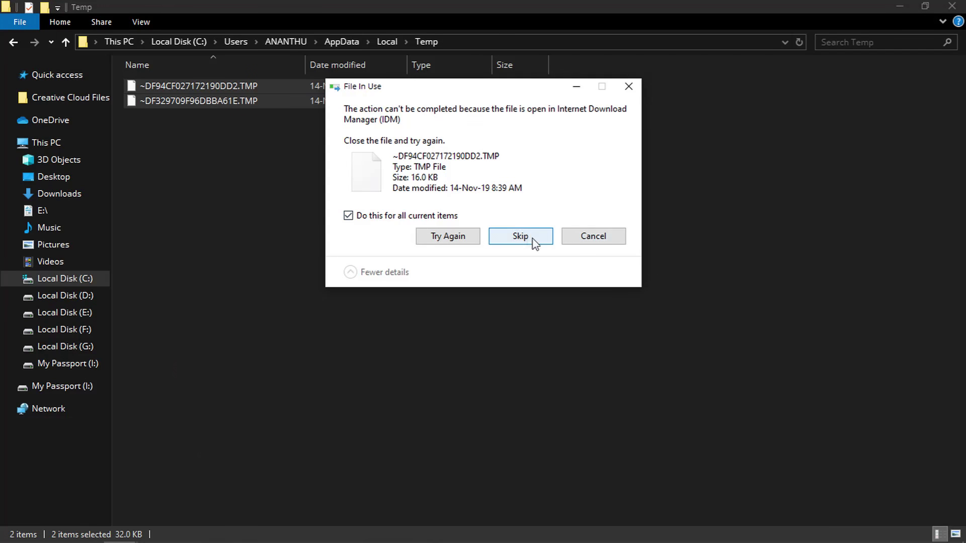
click(520, 237)
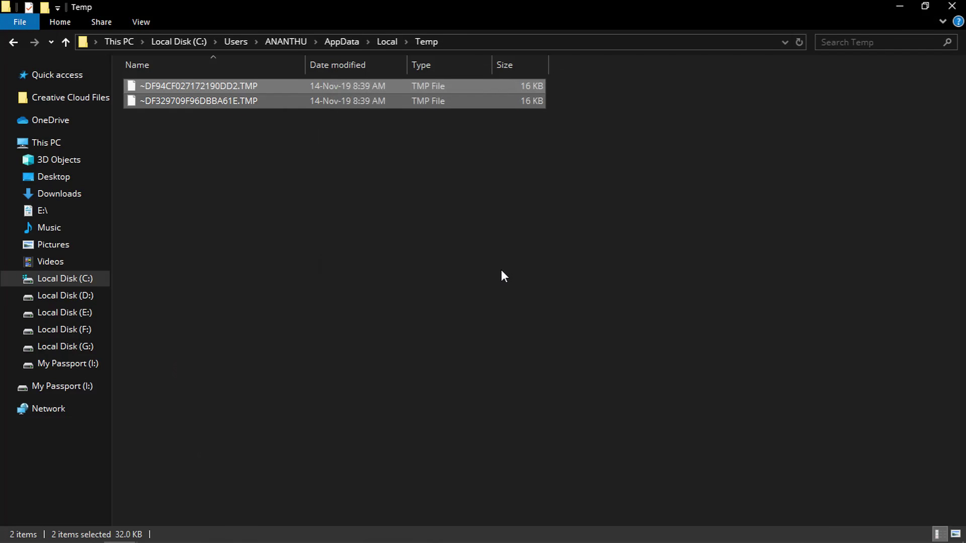
key(super+d)
click(382, 224)
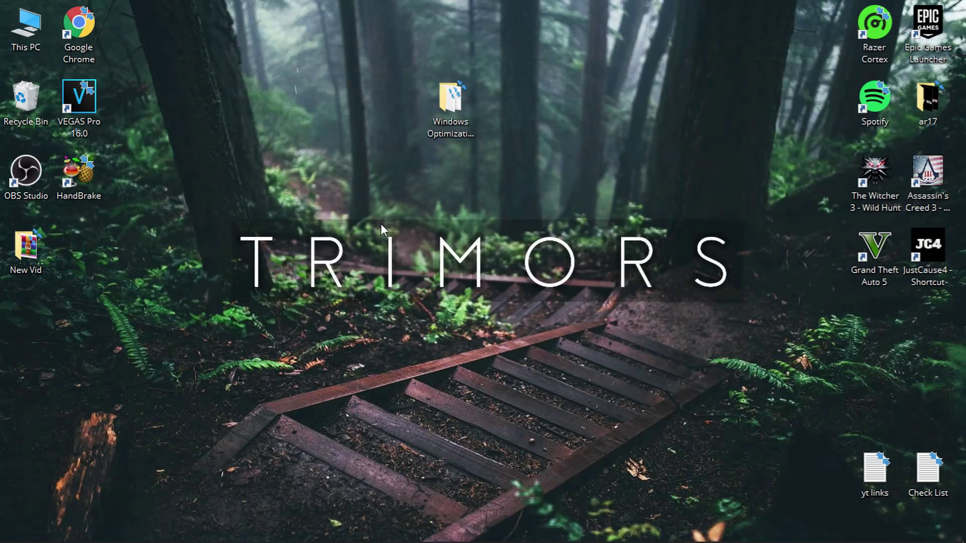
Open the Windows Prefetch folder by running the command prefetch from the Run dialog.
click(51, 529)
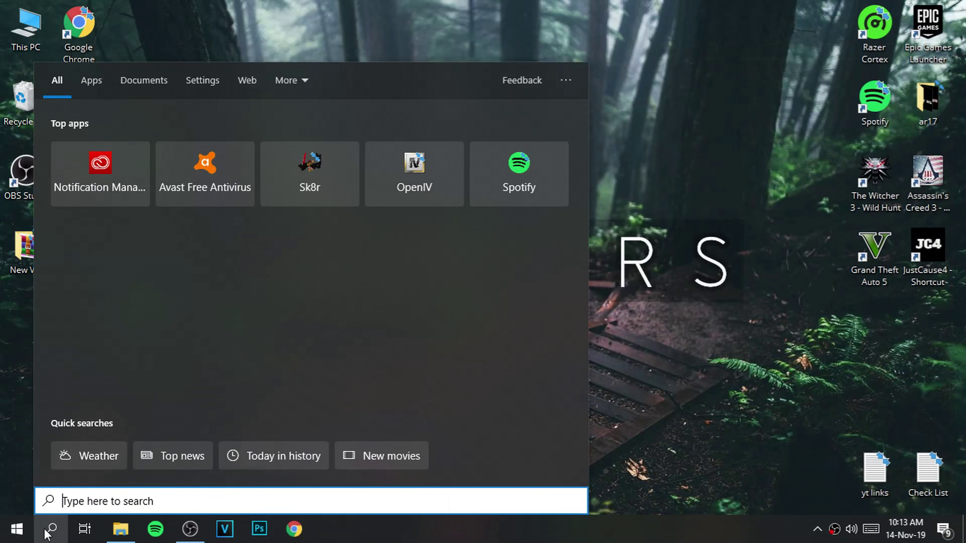
text(run)
key(Return)
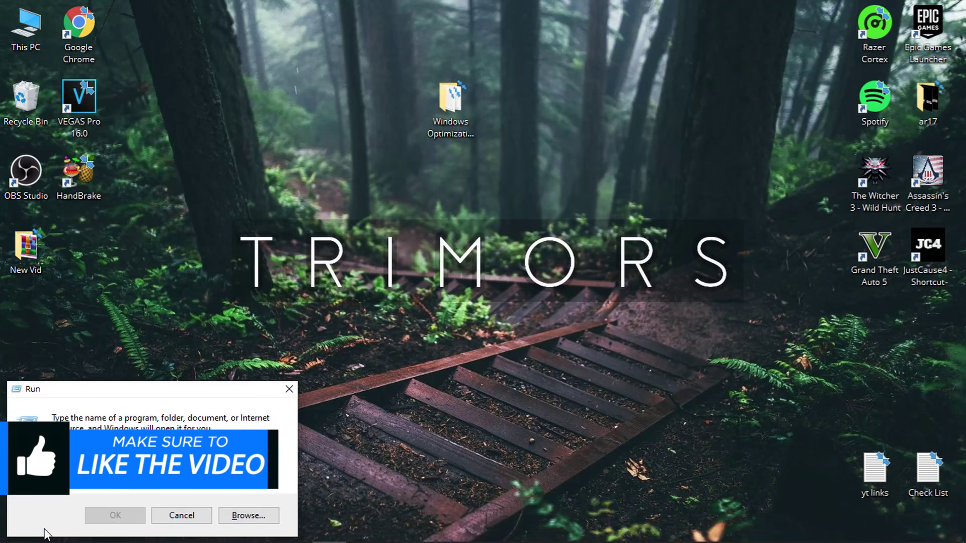
text(pref)
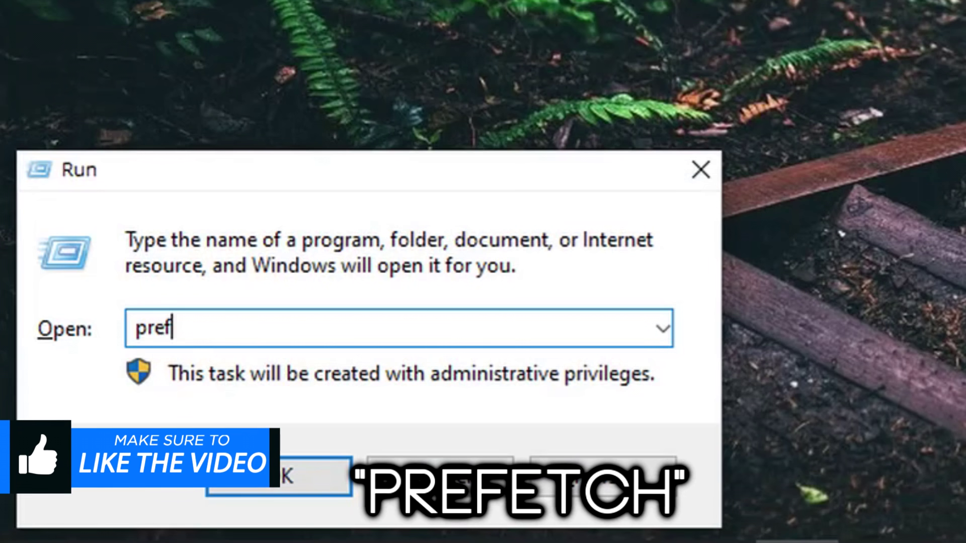
text(etch)
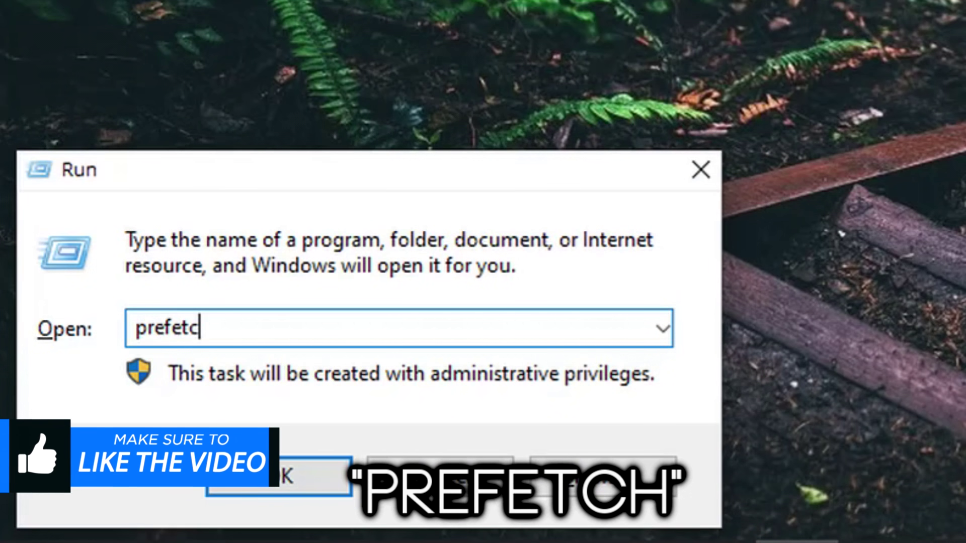
key(Return)
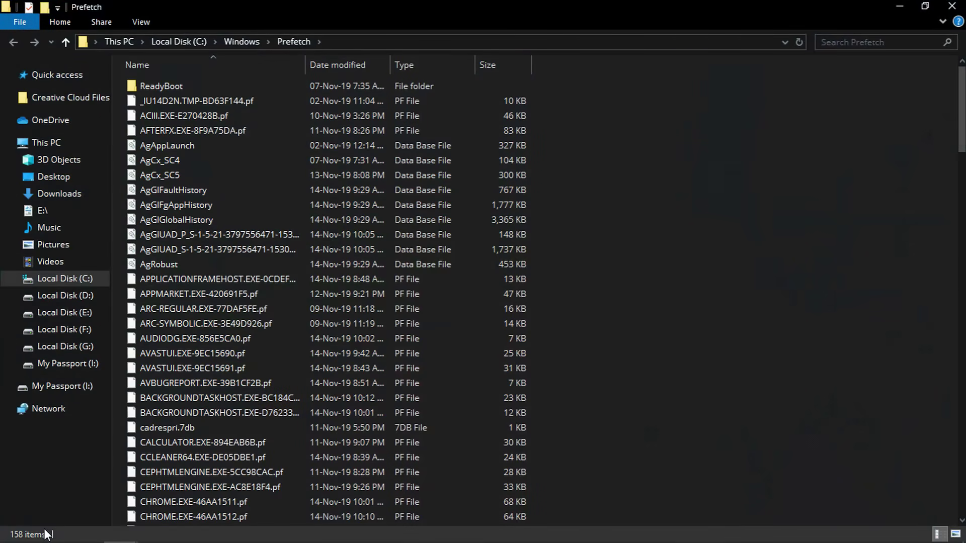
Permanently delete all items in the Prefetch folder.
click(179, 295)
key(ctrl+a)
key(shift+Delete)
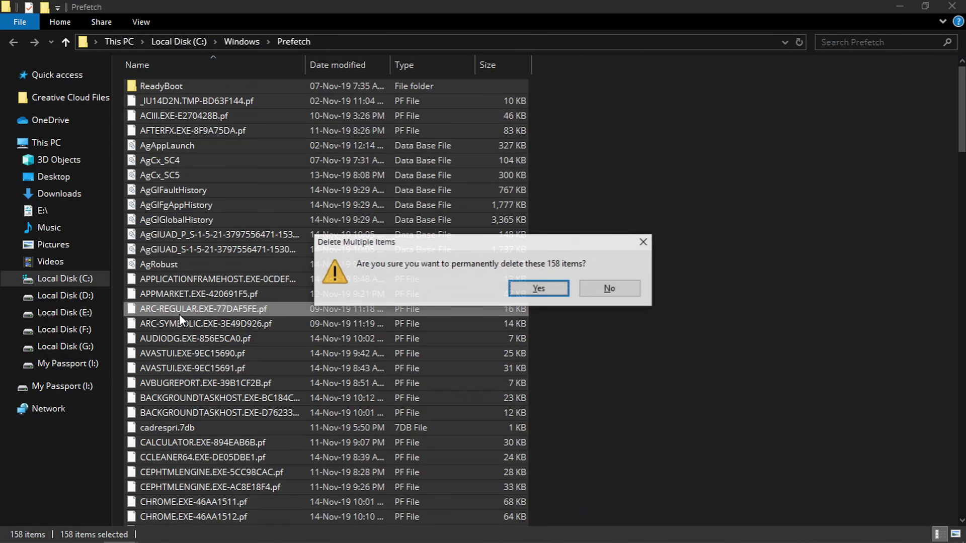
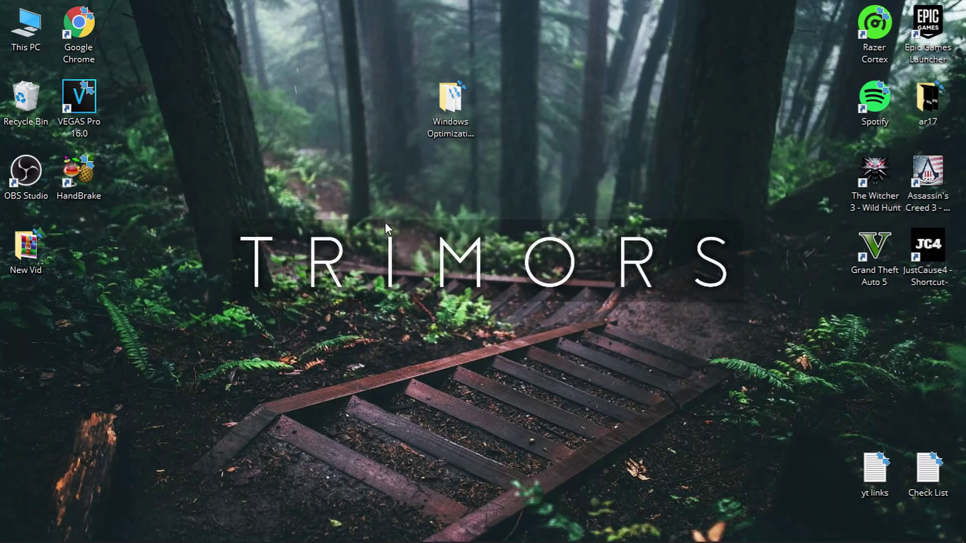
Launch CCleaner from the desktop's Windows OptimizationBy Trimors folder and clean all trackers and junk with Easy Clean.
click(400, 161)
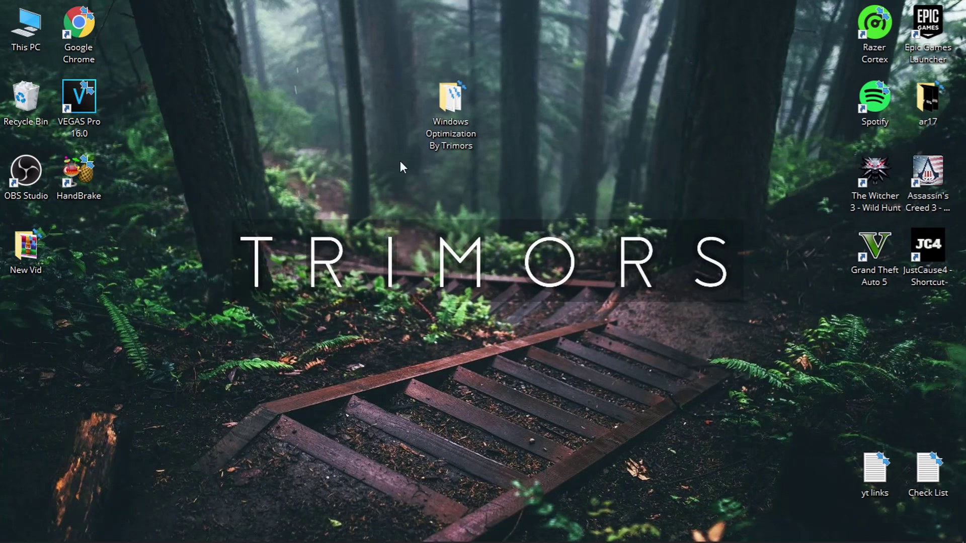
double_click(441, 113)
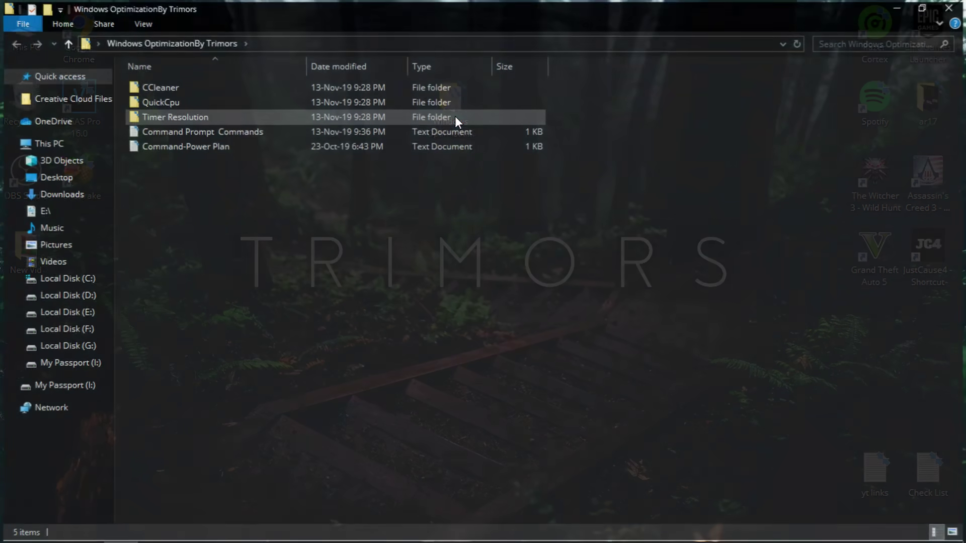
double_click(149, 86)
click(210, 86)
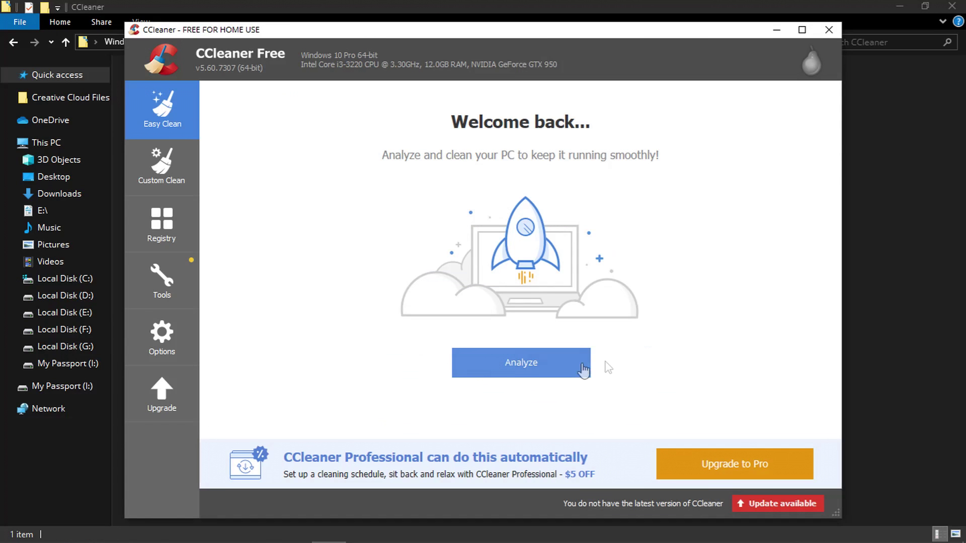
click(526, 369)
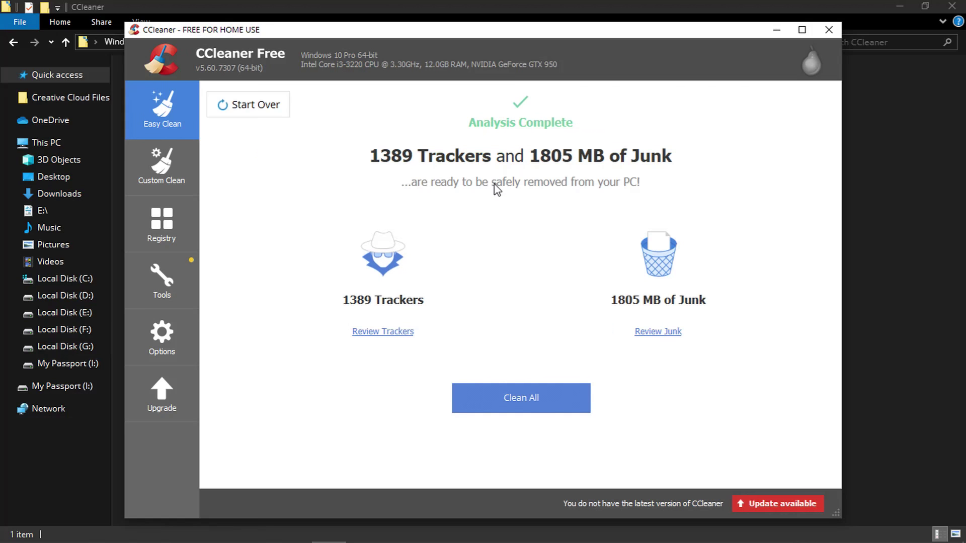
click(506, 409)
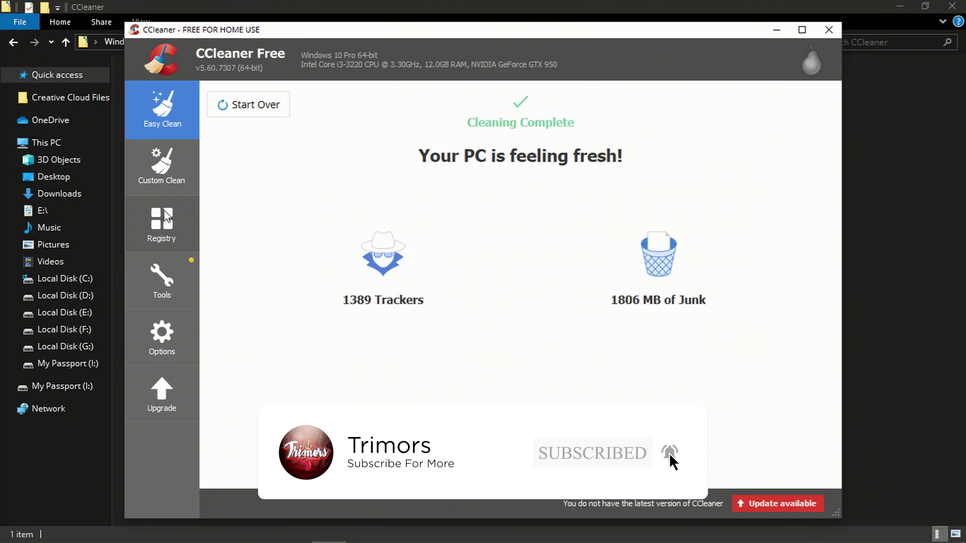
Scan the registry for issues and fix all selected ones, backing up the registry to Documents first.
click(171, 229)
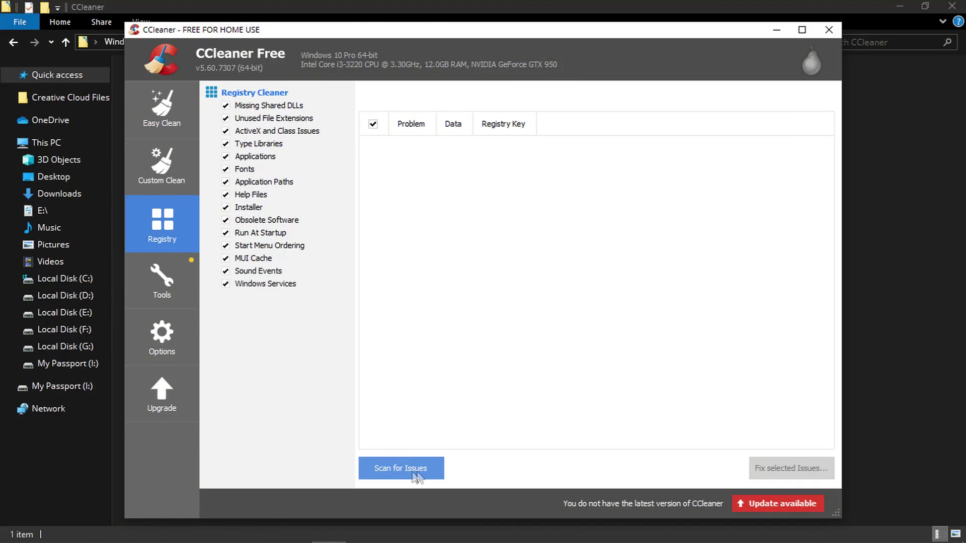
click(415, 475)
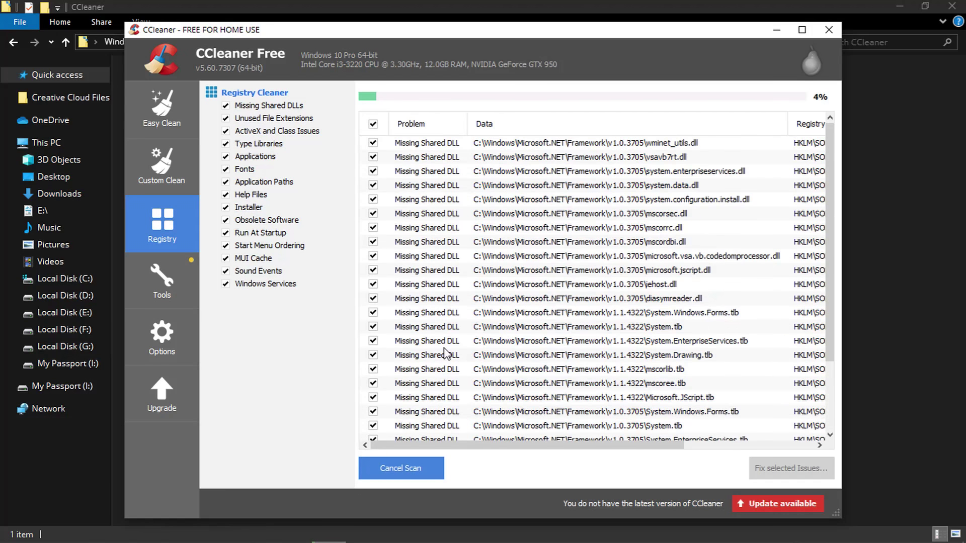
click(790, 474)
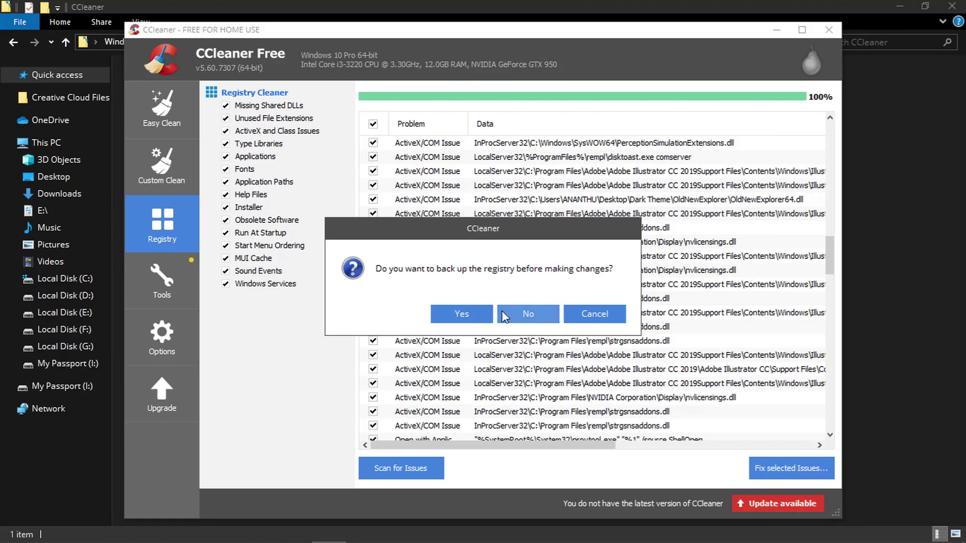
click(477, 315)
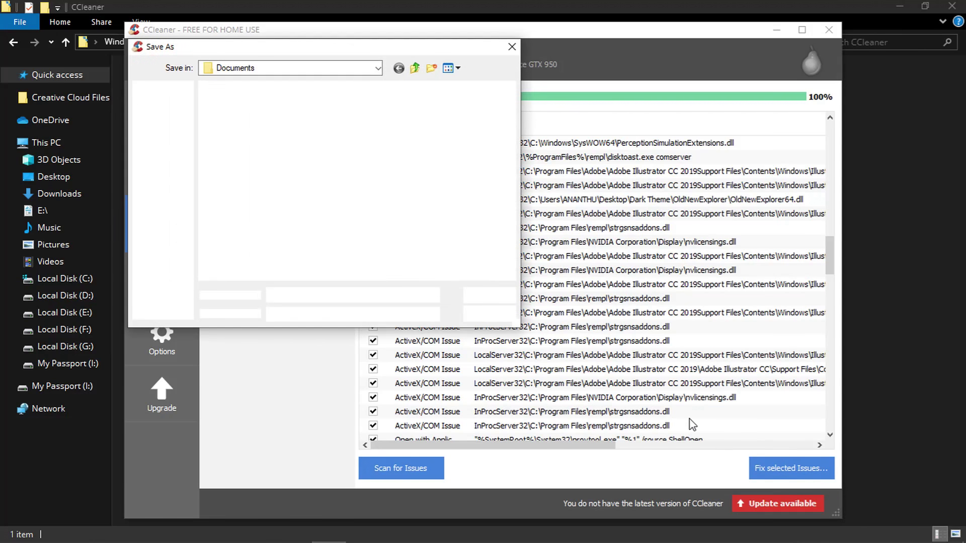
click(489, 295)
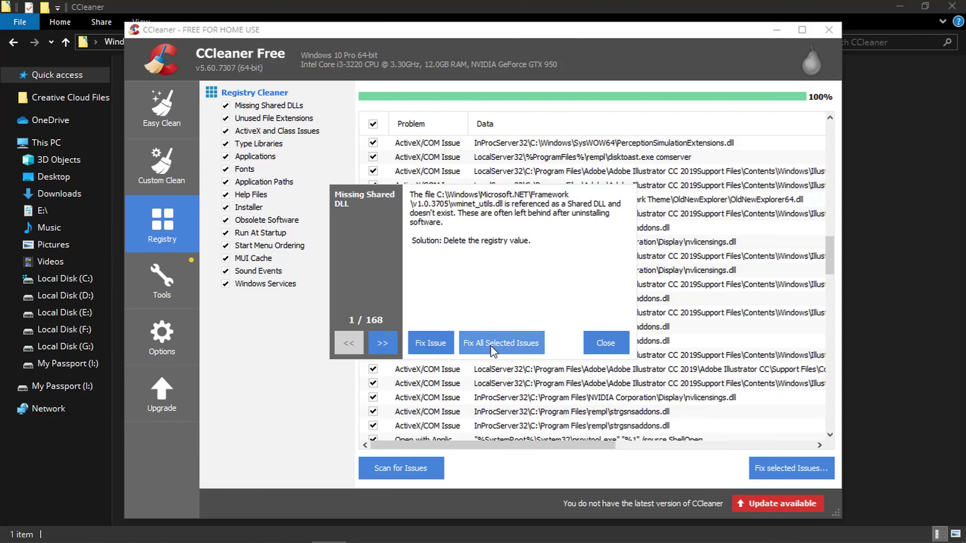
click(491, 346)
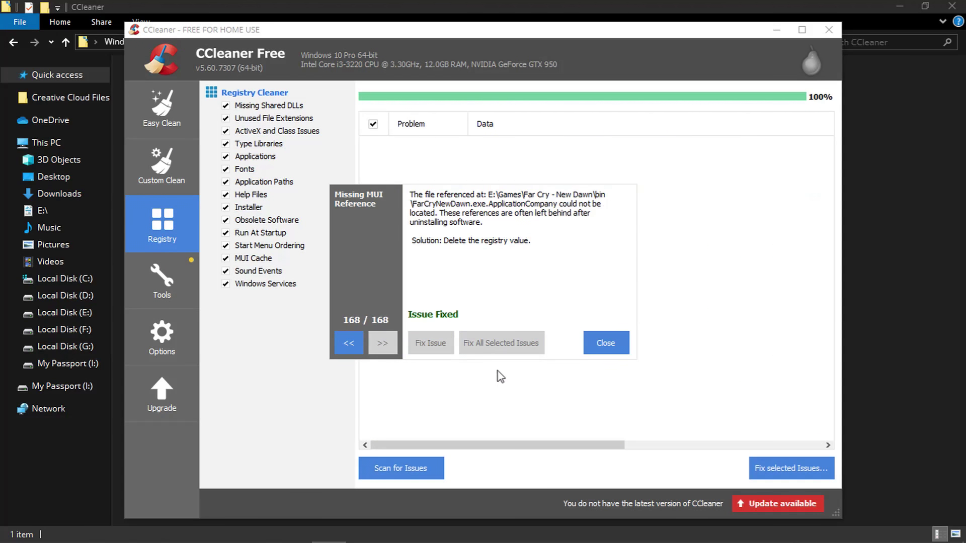
click(599, 347)
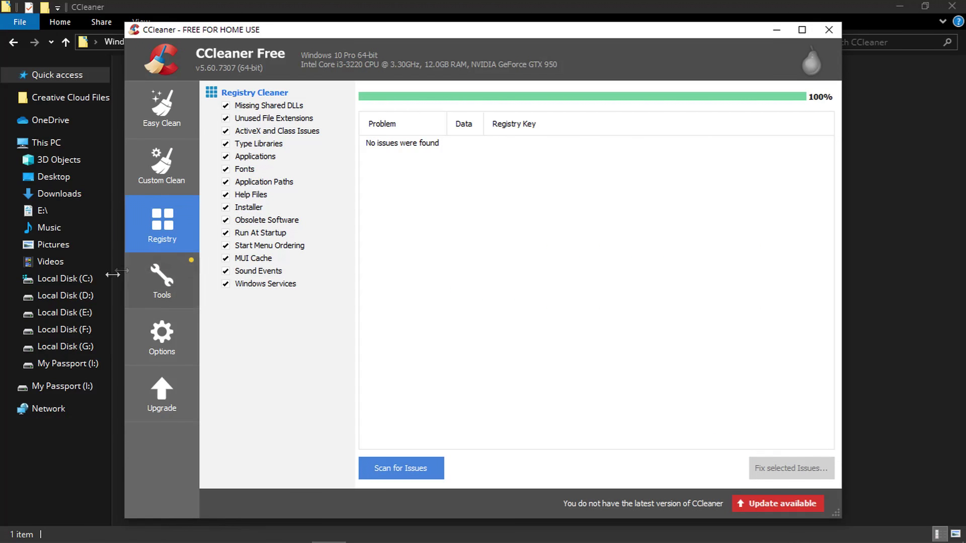
Show CCleaner's list of programs to uninstall and open Task Manager's list of startup programs.
click(142, 287)
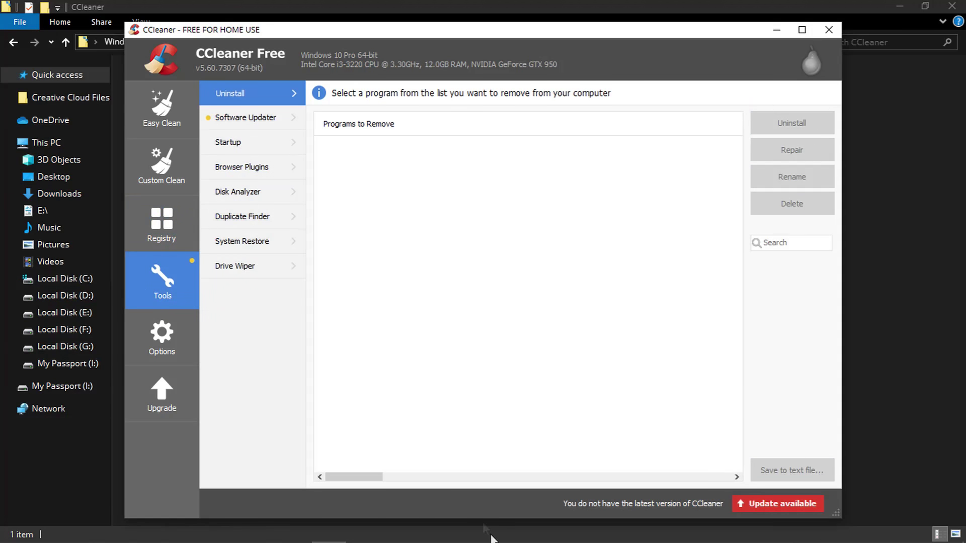
mouse_move(484, 528)
right_click(604, 529)
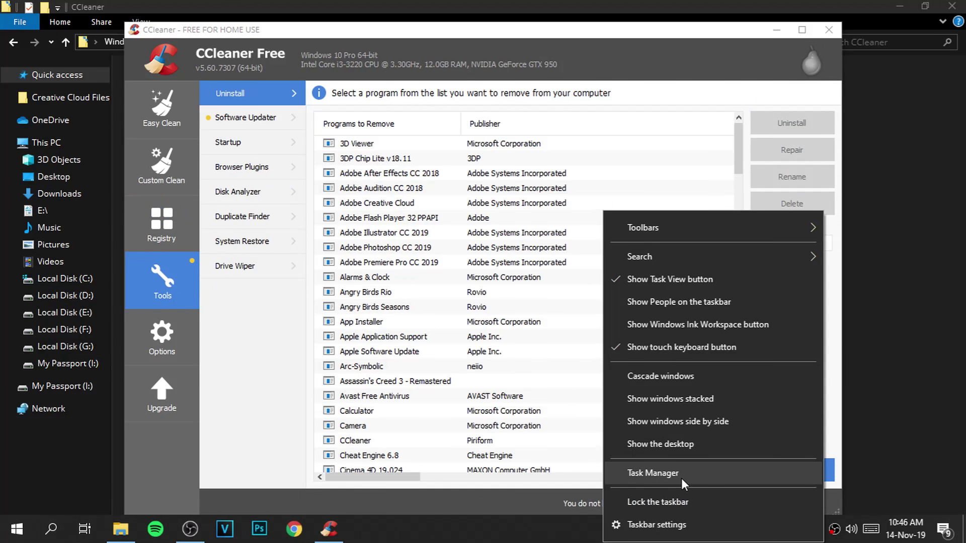
click(681, 479)
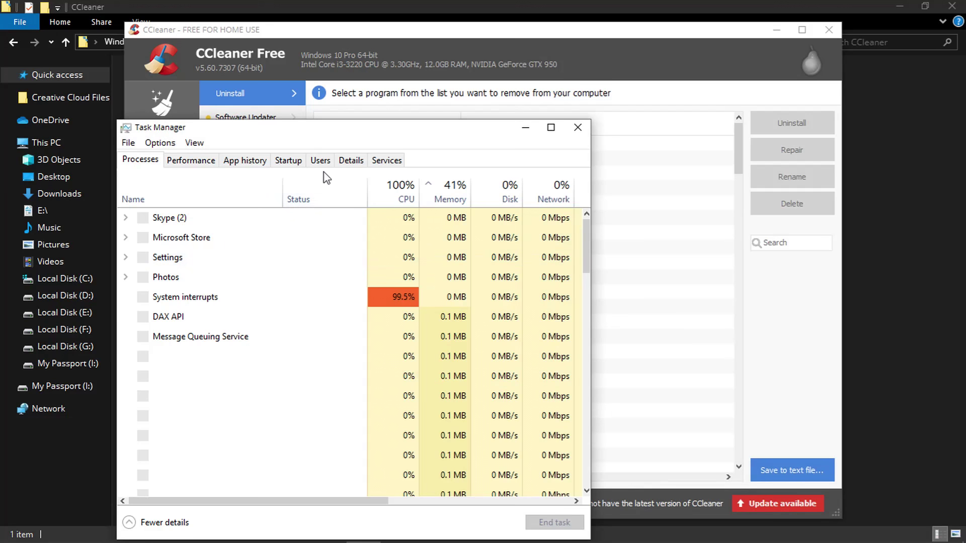
click(288, 160)
scroll(412, 274, down, 3)
scroll(412, 277, up, 3)
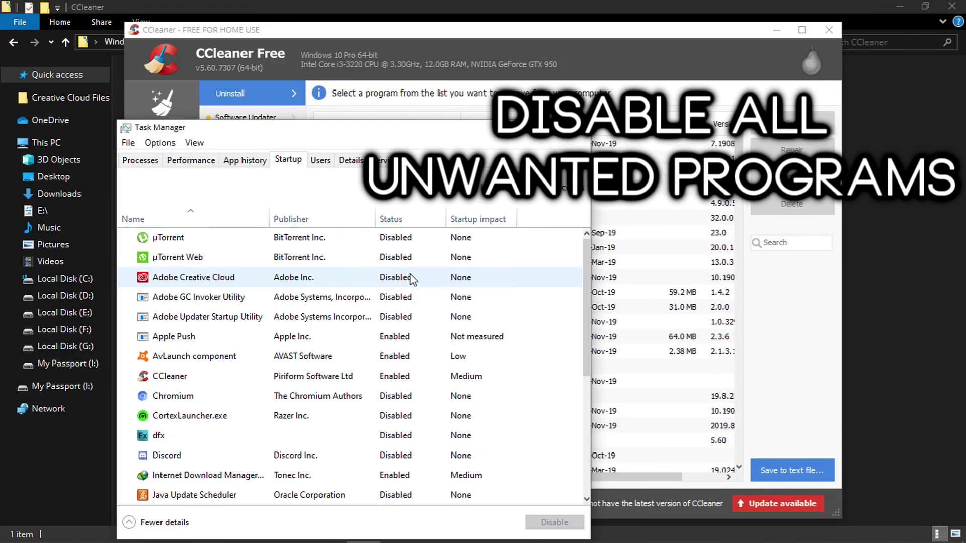
Disable Apple Push at startup and try to disable the AvLaunch component.
scroll(412, 278, down, 2)
click(387, 294)
right_click(387, 295)
click(395, 307)
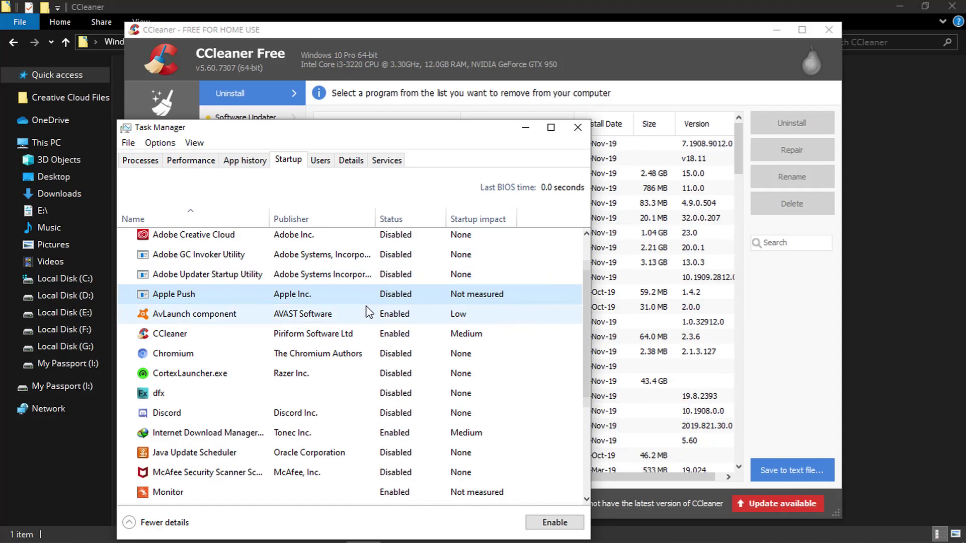
scroll(369, 312, down, 1)
right_click(375, 292)
click(384, 305)
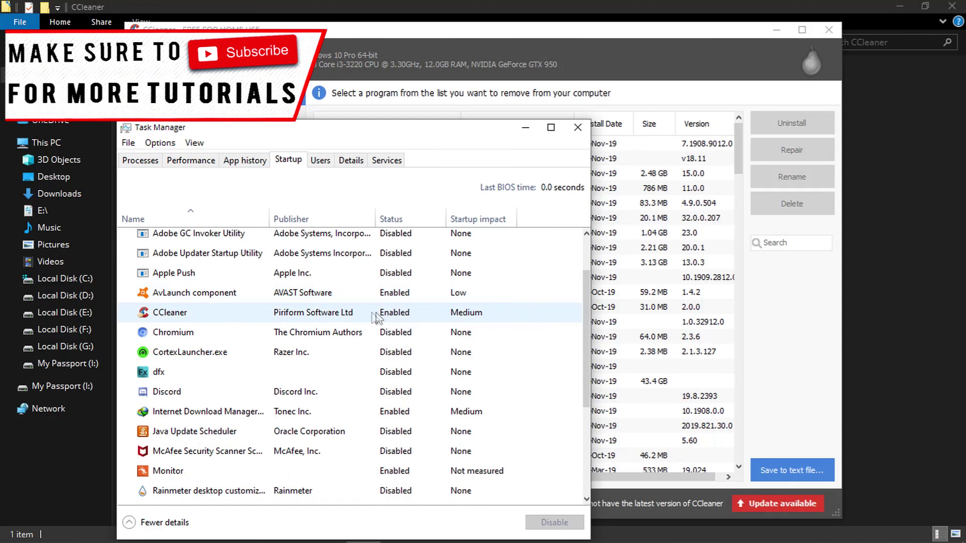
Disable CCleaner at startup.
scroll(376, 317, down, 1)
right_click(377, 291)
click(388, 302)
right_click(353, 294)
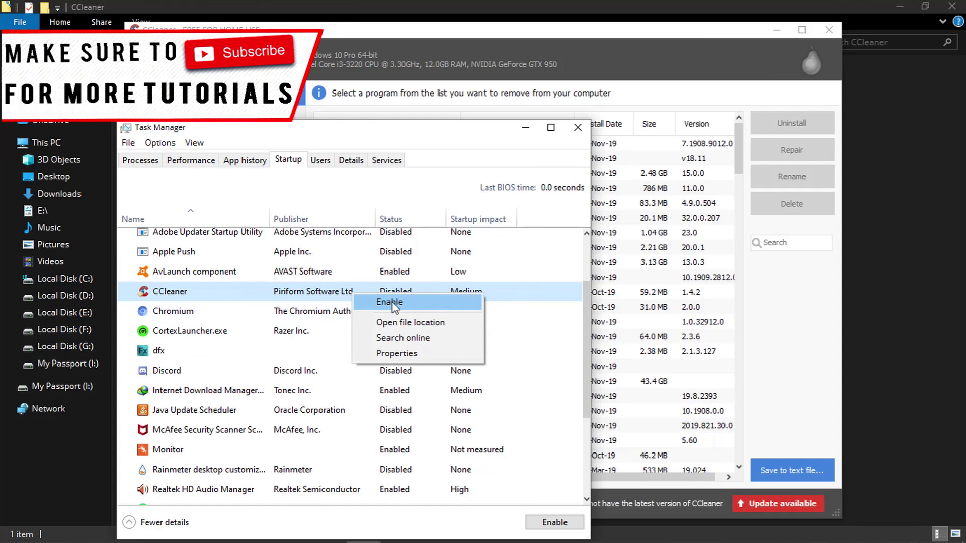
click(351, 295)
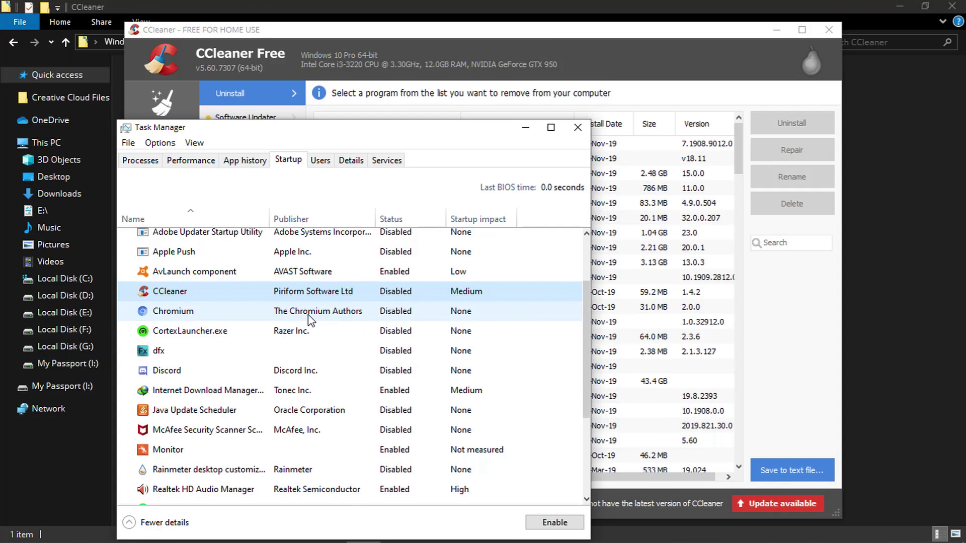
Try to disable the WordPad entry at the end of the startup programs.
scroll(308, 315, down, 1)
click(343, 372)
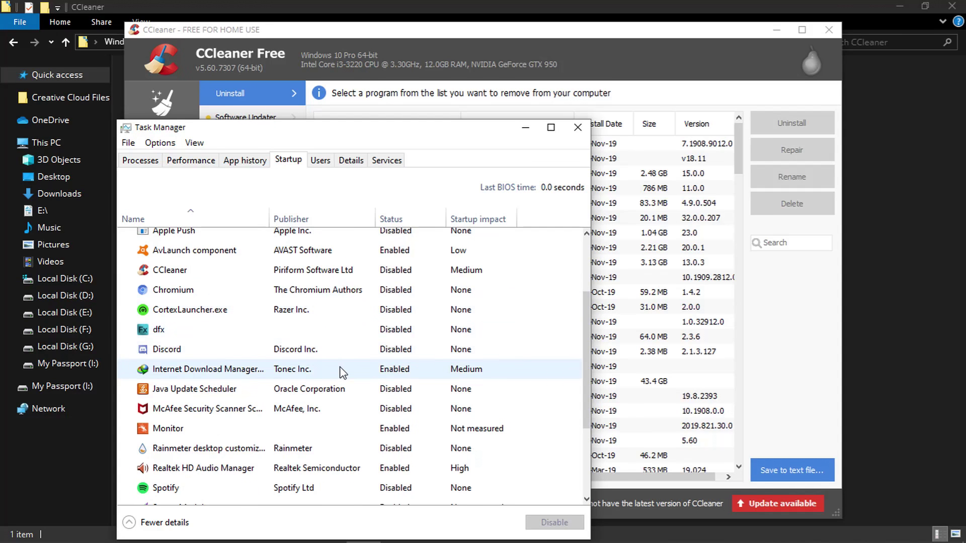
scroll(343, 372, down, 3)
click(385, 495)
right_click(384, 498)
click(388, 472)
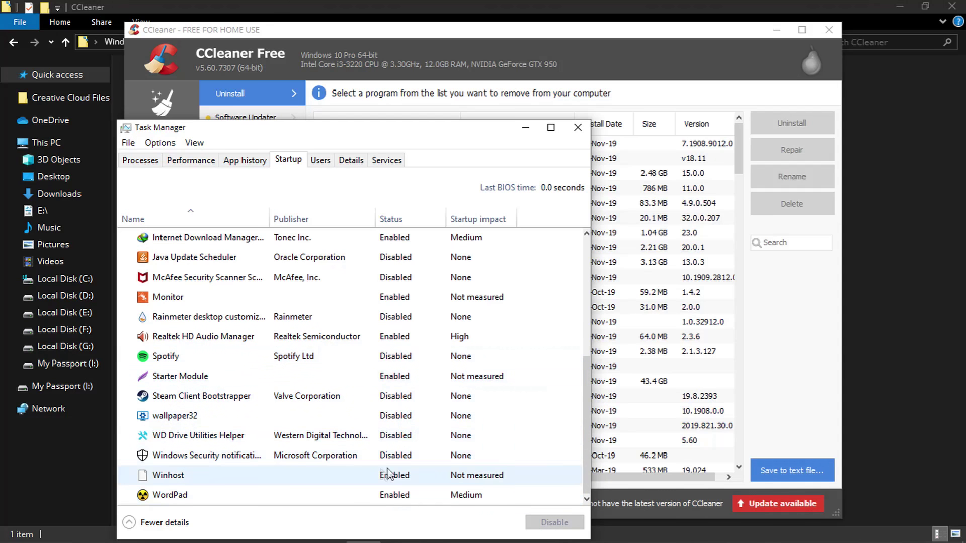
Disable the Winhost startup entry and enable it again.
right_click(352, 473)
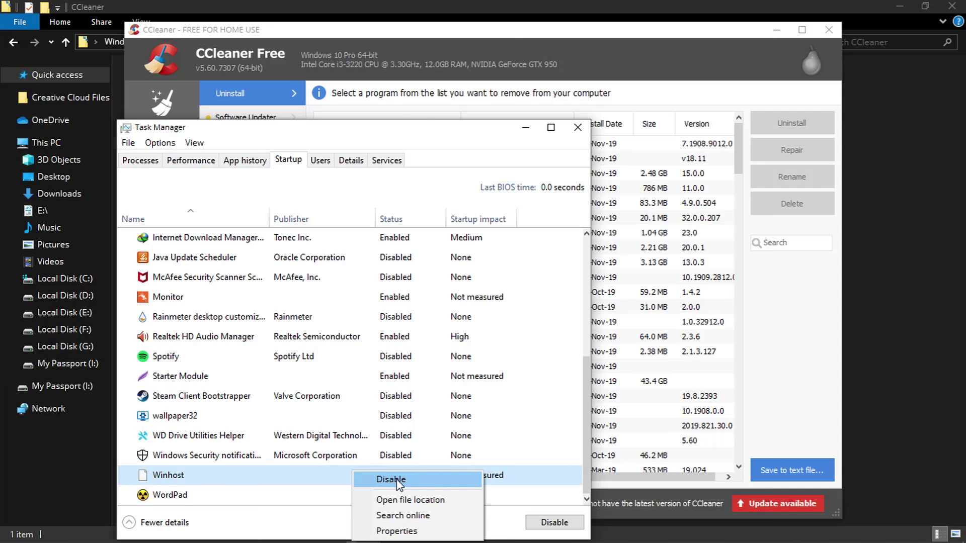
click(394, 480)
right_click(313, 473)
click(347, 482)
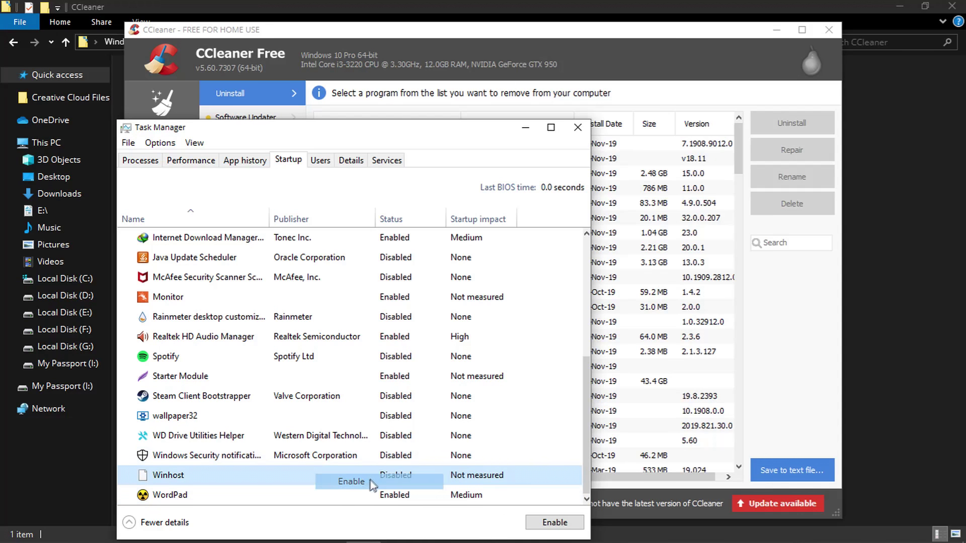
Close Task Manager and look through the list of installed programs in CCleaner's uninstall tool.
scroll(370, 467, up, 3)
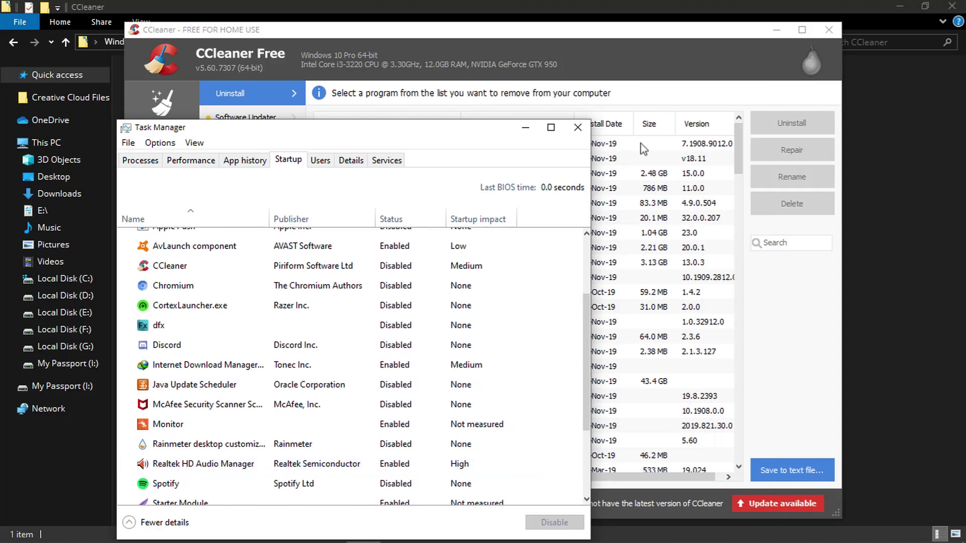
click(578, 127)
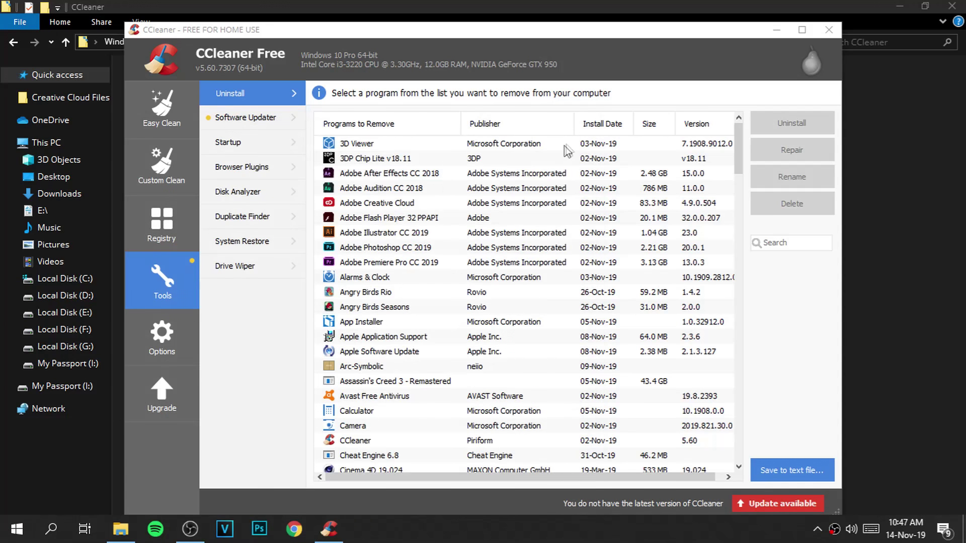
scroll(496, 178, down, 5)
scroll(483, 221, up, 5)
scroll(473, 251, down, 15)
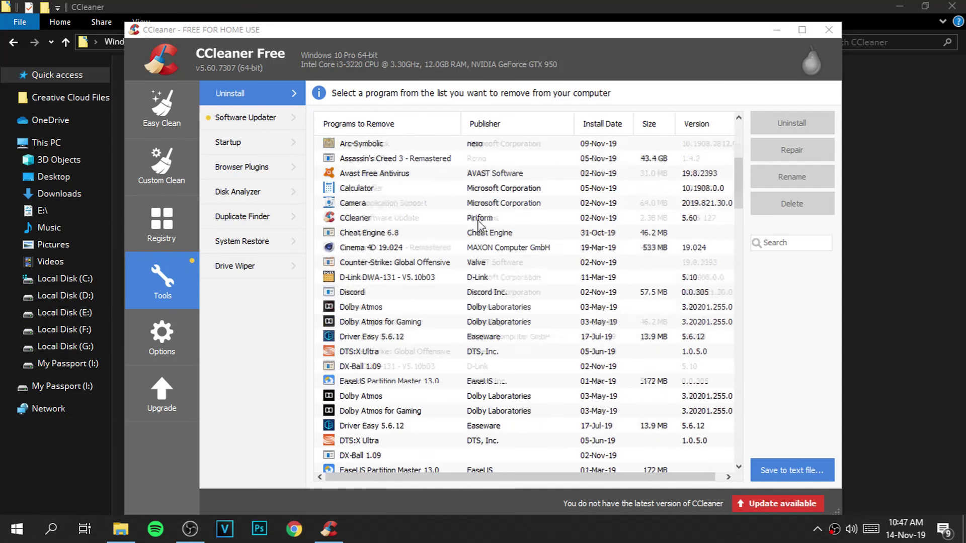
scroll(471, 263, down, 20)
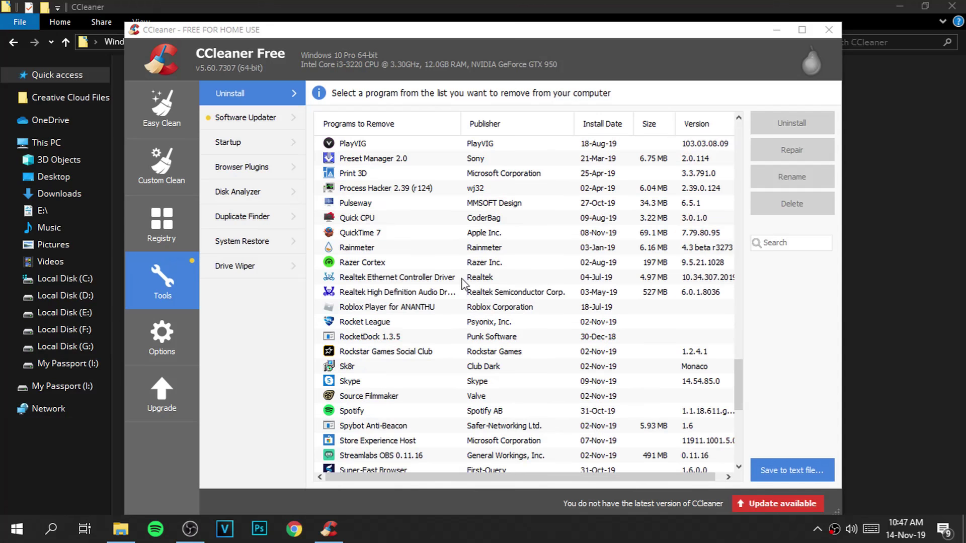
scroll(412, 340, down, 1)
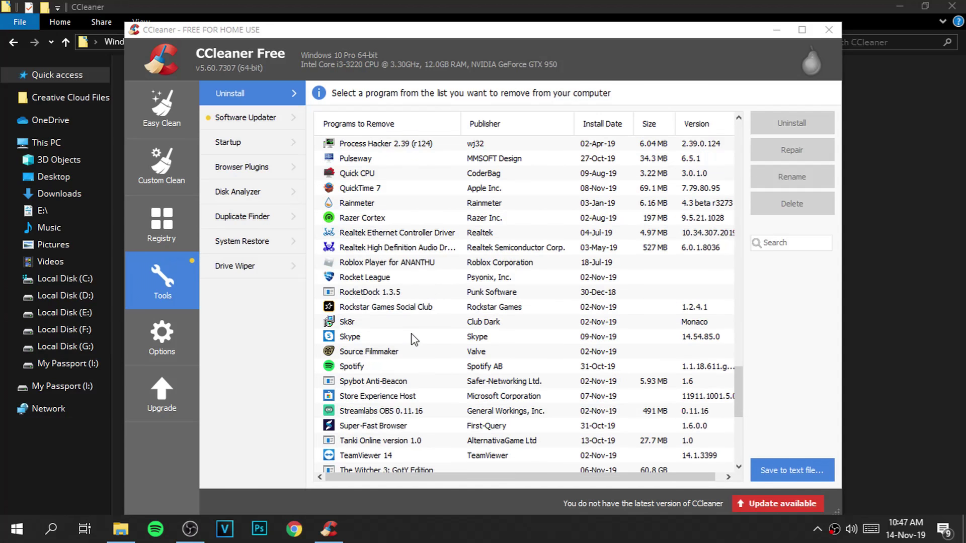
scroll(413, 340, down, 6)
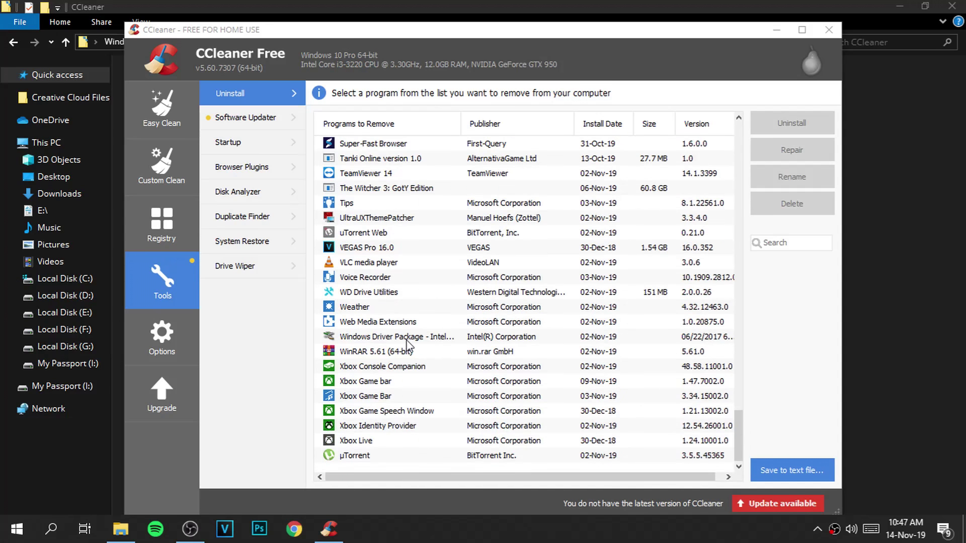
scroll(407, 345, up, 20)
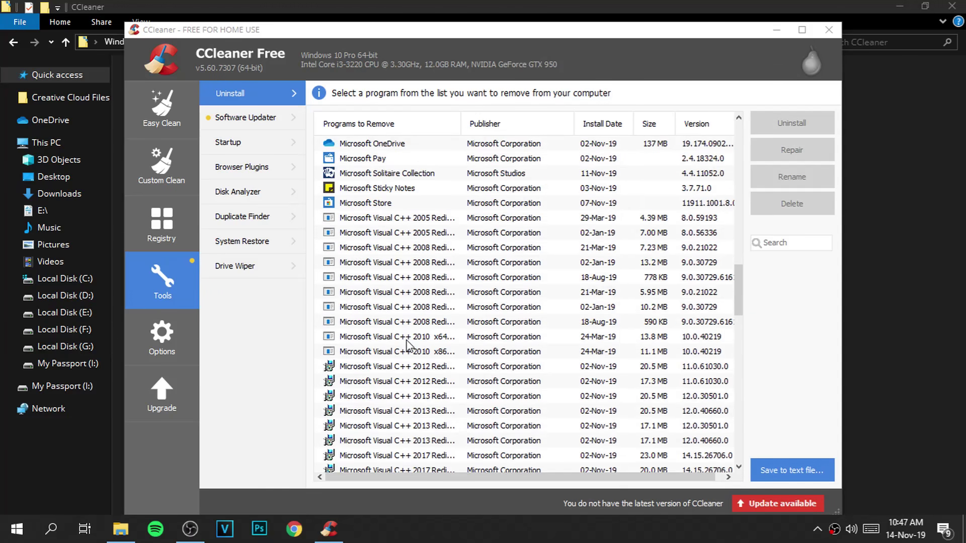
scroll(407, 345, up, 2)
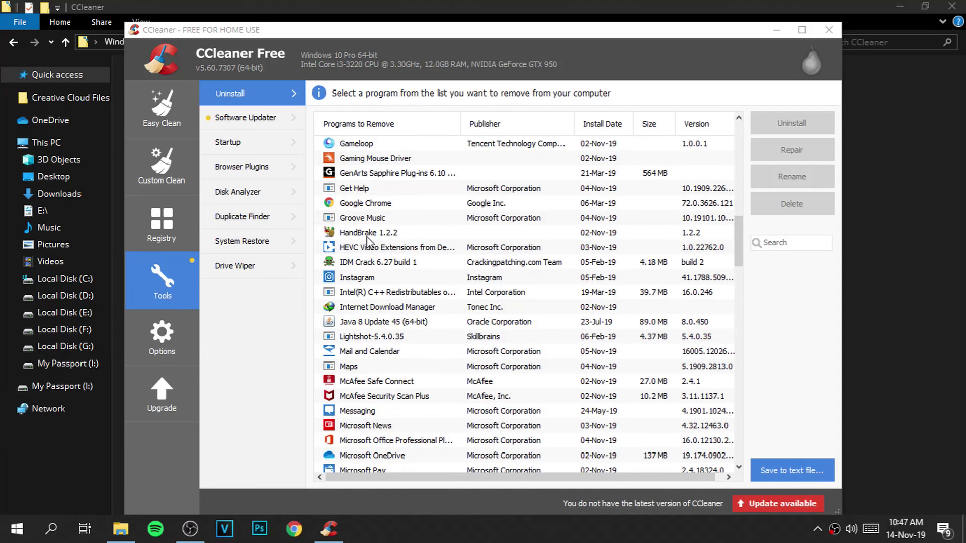
scroll(393, 246, up, 4)
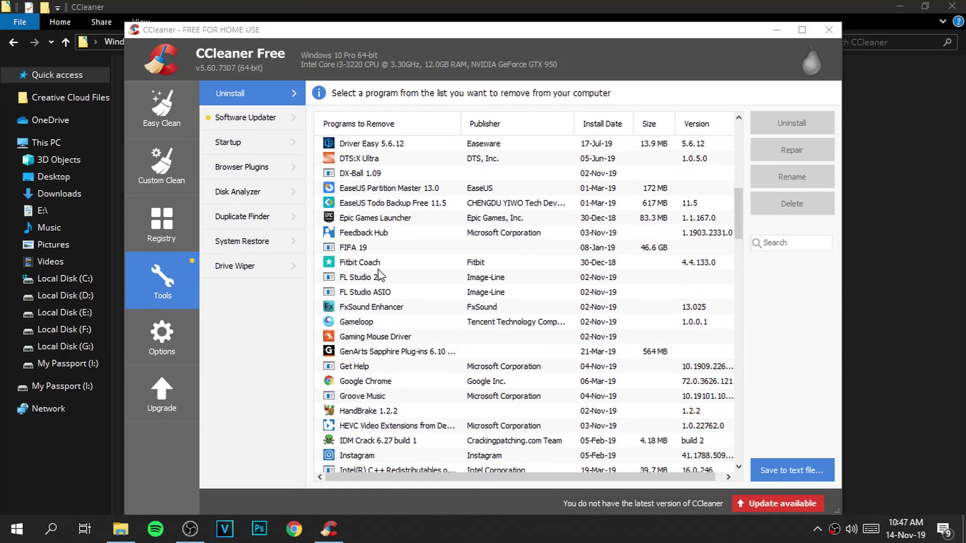
Uninstall FxSound Enhancer from the installed programs list and finish its uninstall wizard.
click(371, 308)
scroll(382, 302, up, 3)
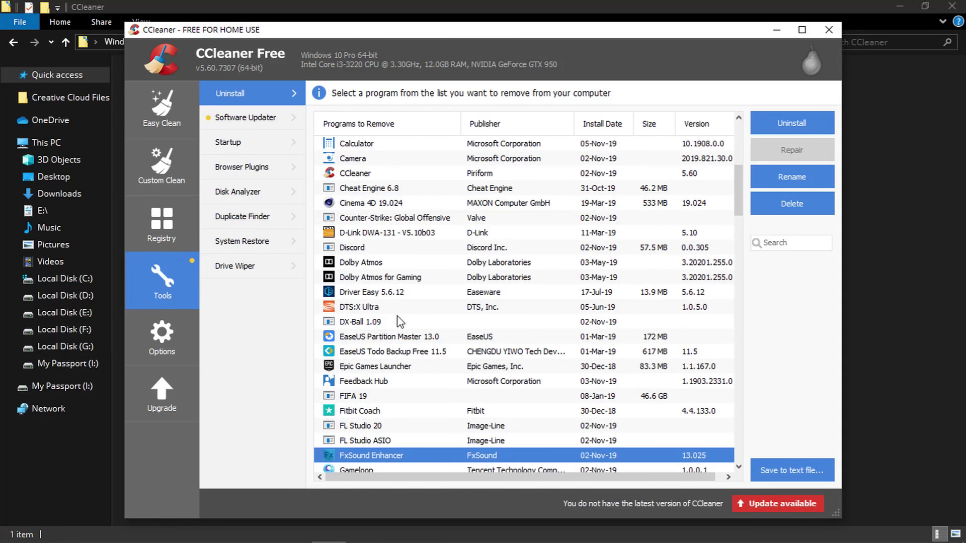
scroll(401, 322, up, 3)
click(792, 123)
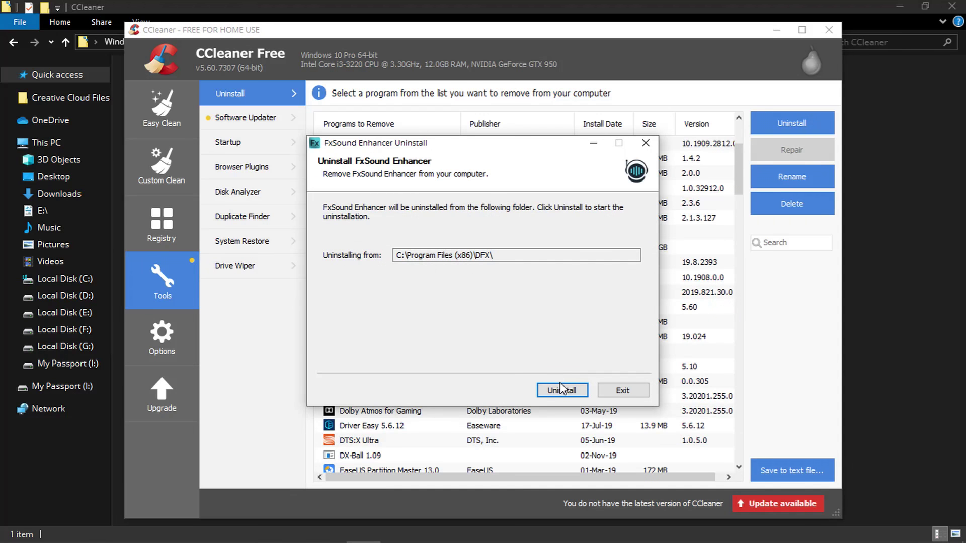
click(560, 389)
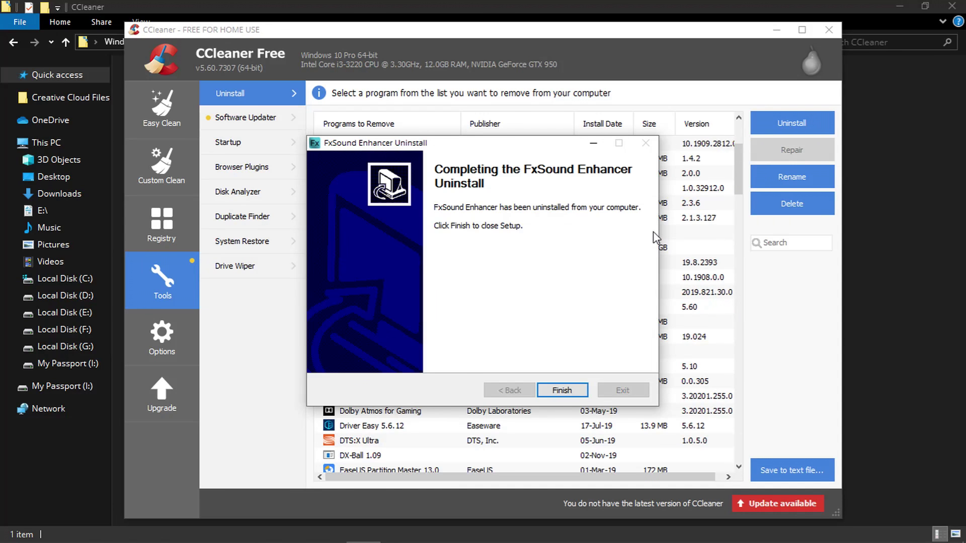
click(562, 391)
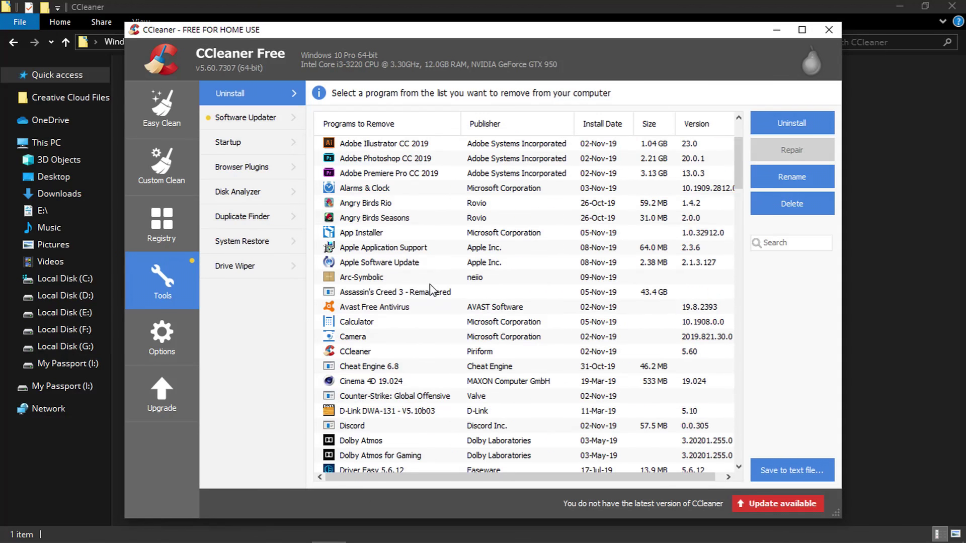
Look over CCleaner's options, software updater and browser plugins pages.
scroll(430, 291, down, 2)
scroll(430, 291, down, 2)
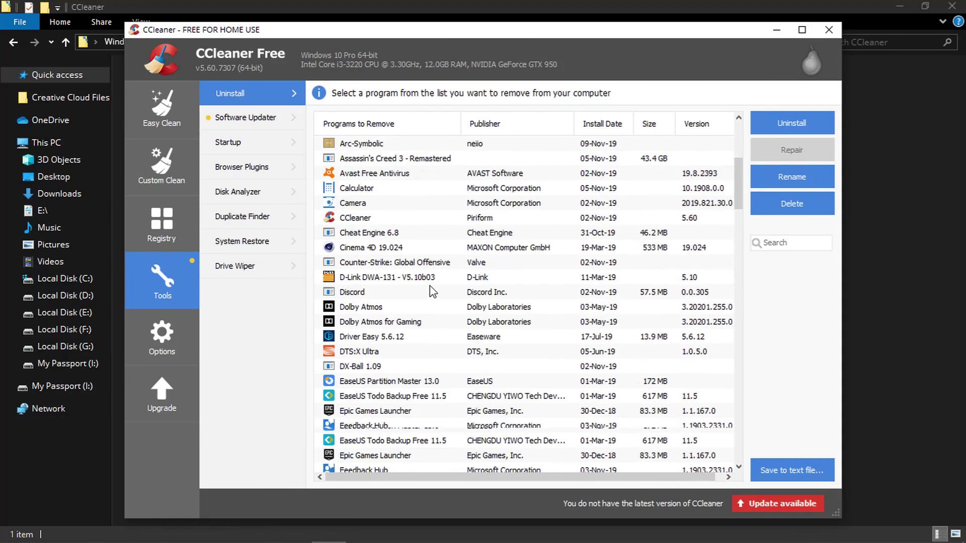
click(172, 325)
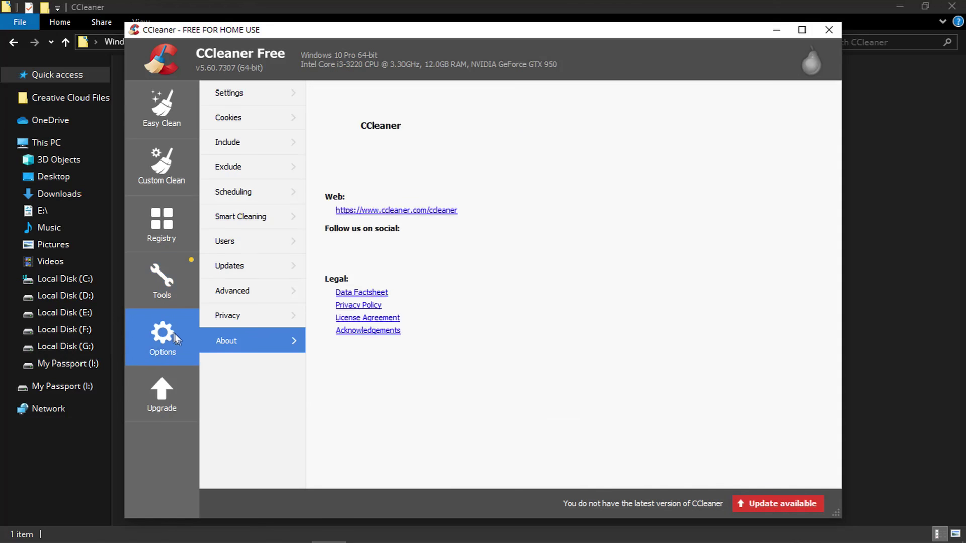
click(167, 300)
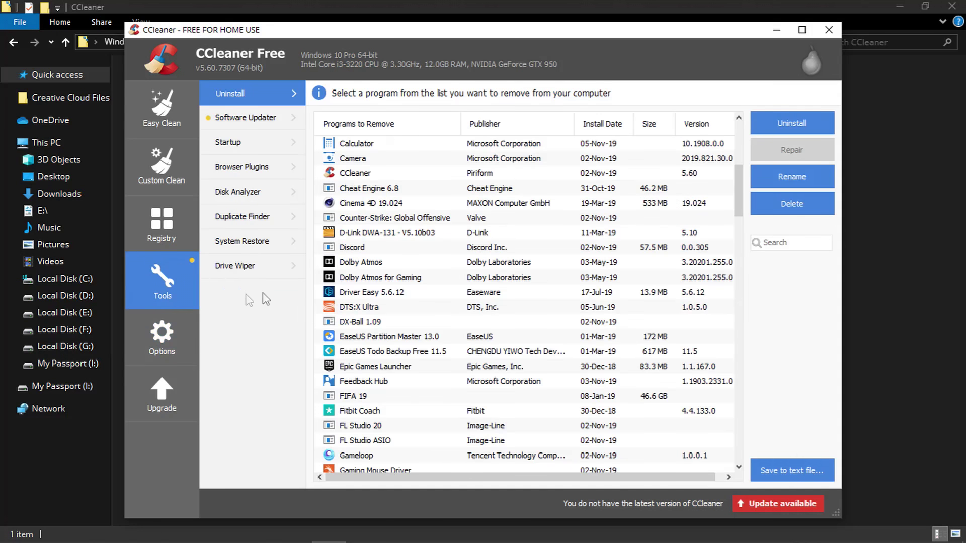
click(237, 121)
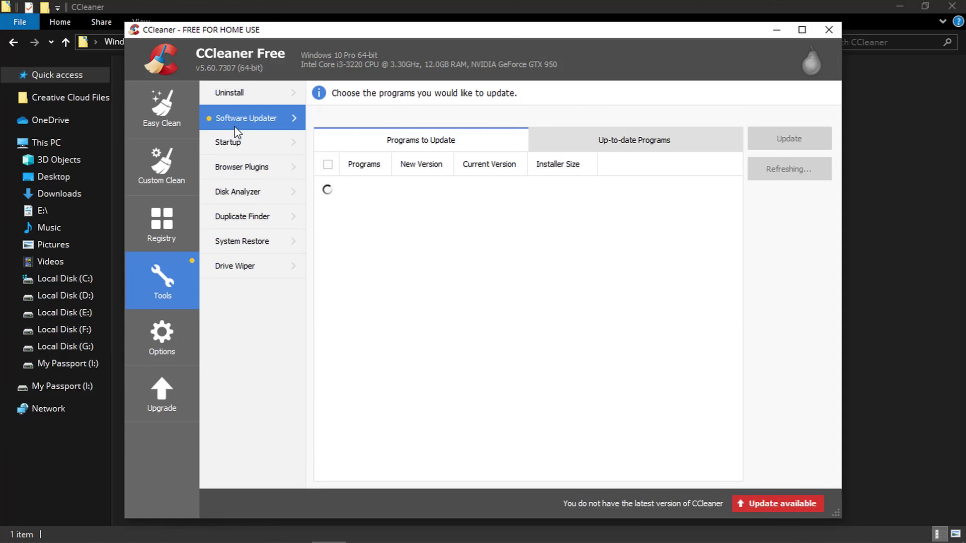
click(274, 167)
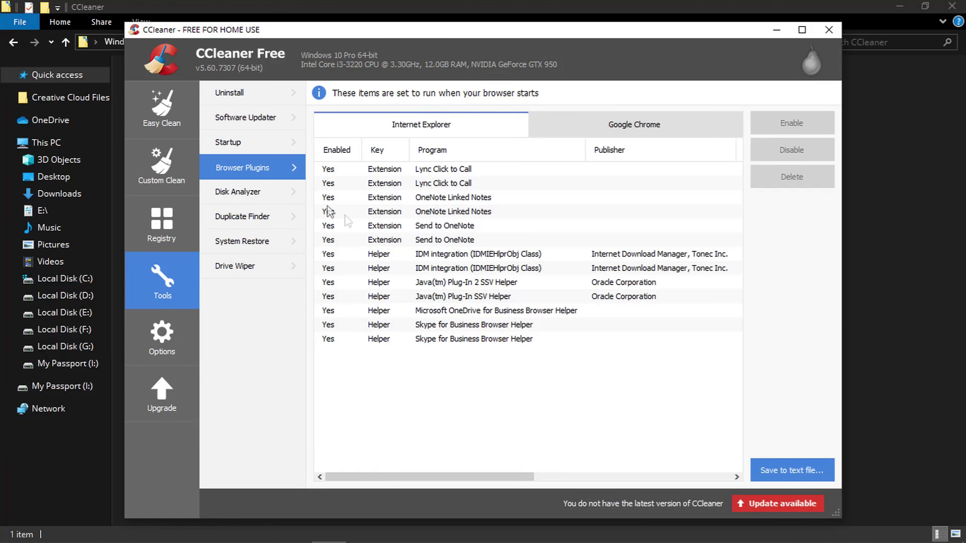
Run the Disk Analyzer for pictures, music, documents and video, and examine the category breakdown and largest files.
click(281, 197)
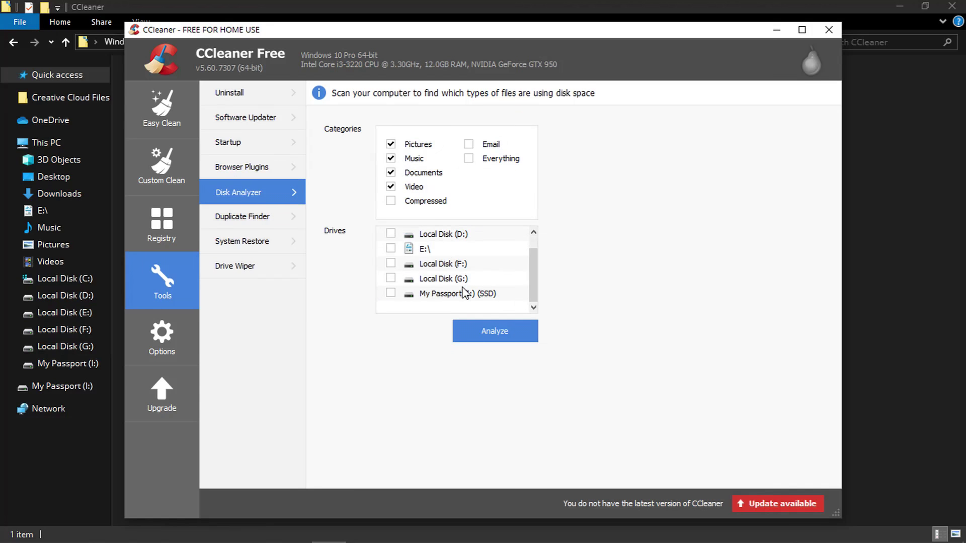
click(462, 237)
click(473, 332)
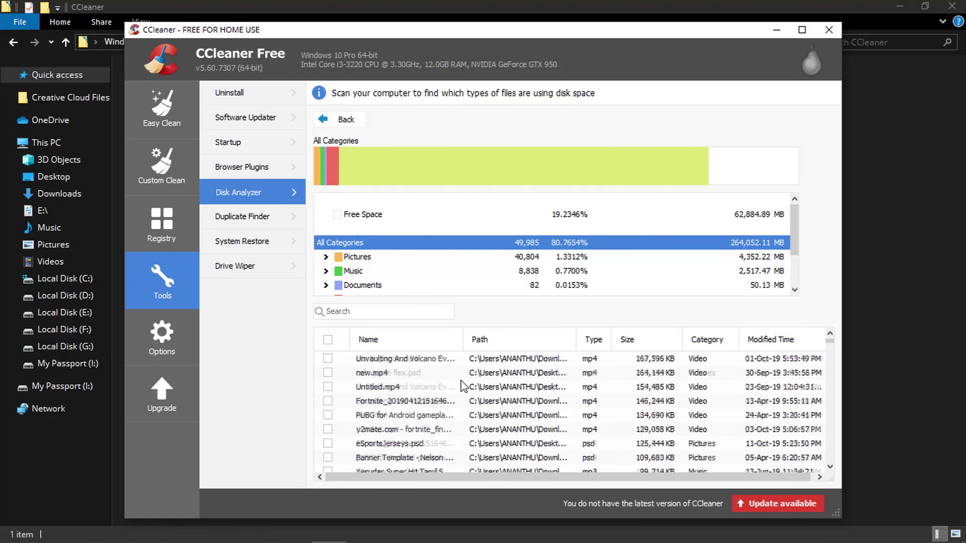
scroll(455, 294, down, 2)
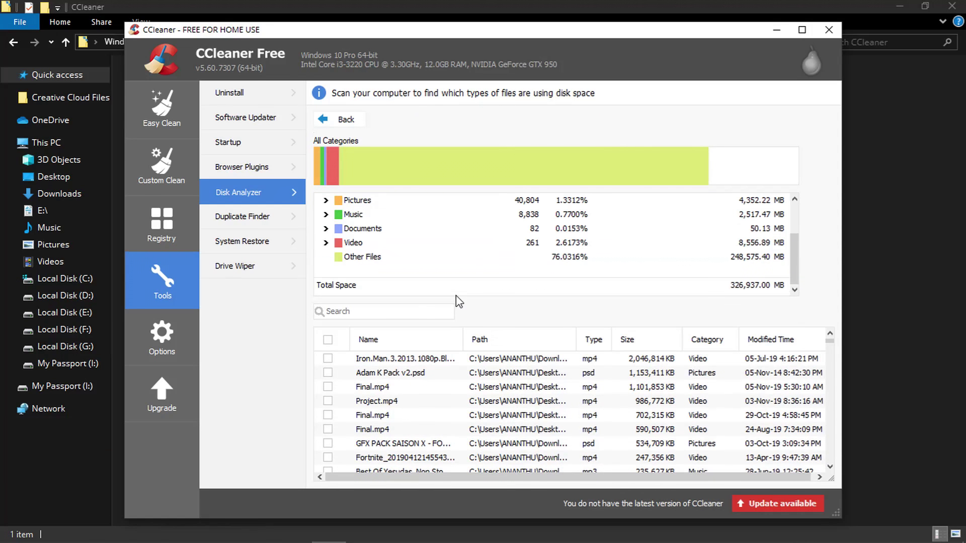
scroll(456, 297, up, 2)
scroll(328, 263, down, 2)
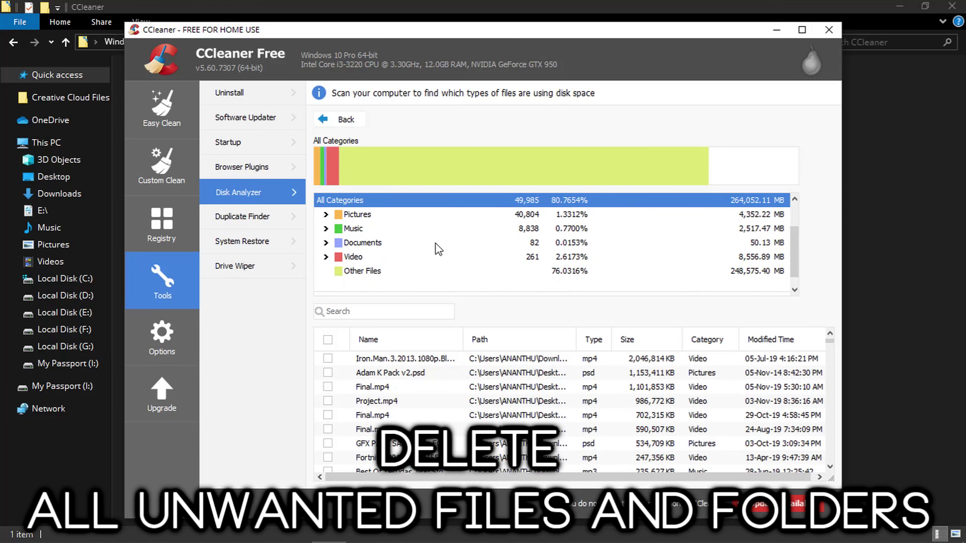
click(327, 359)
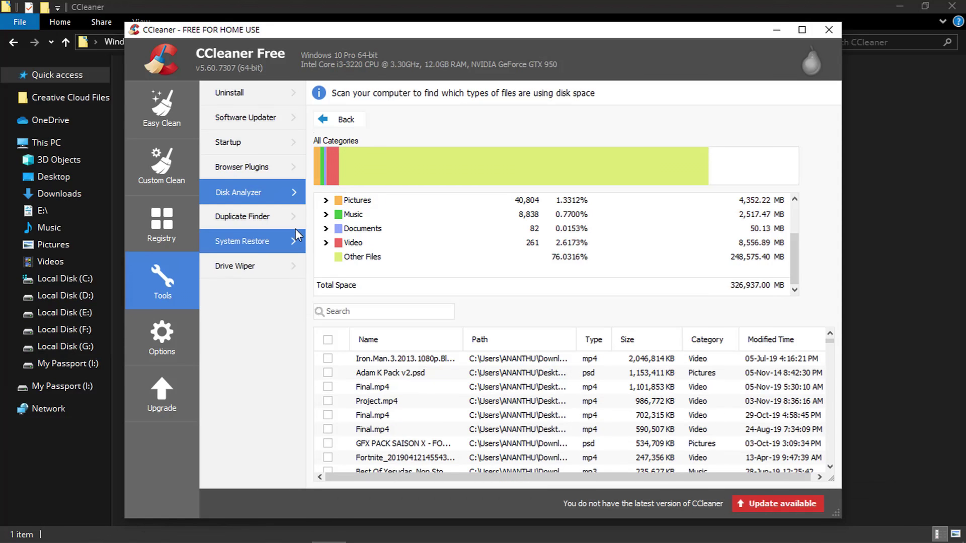
Close CCleaner and launch the QuickCpuSetup-3.0.1.0 installer from the QuickCpu folder in the optimization pack.
click(837, 36)
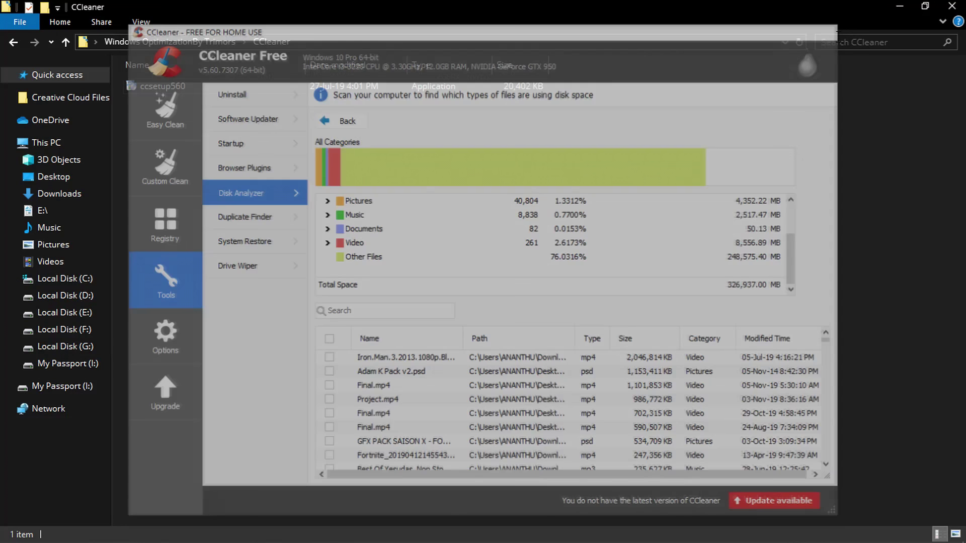
key(alt+Up)
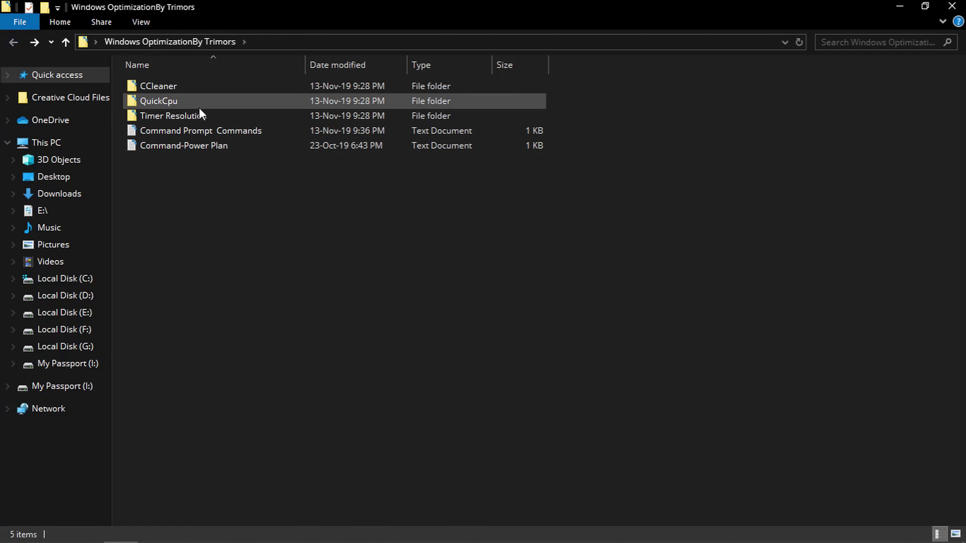
double_click(182, 100)
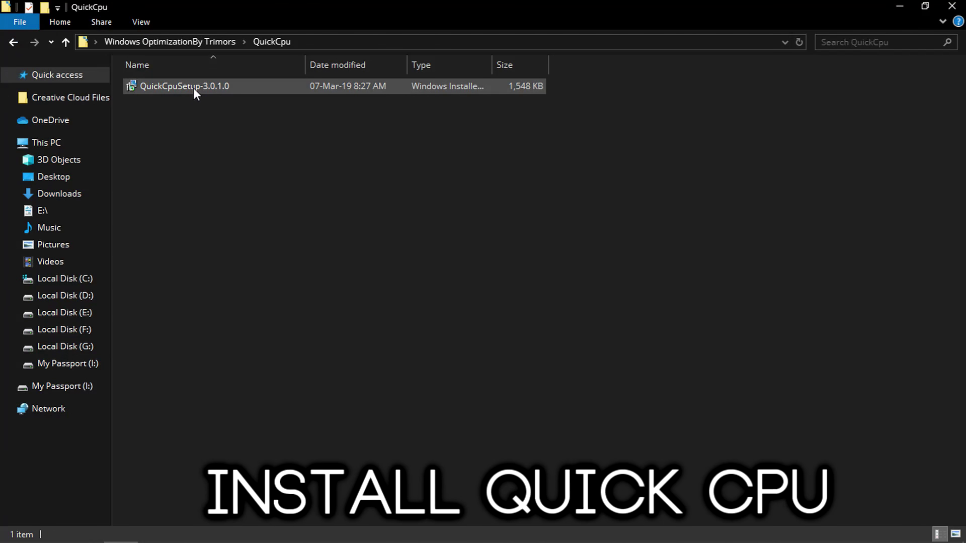
double_click(193, 88)
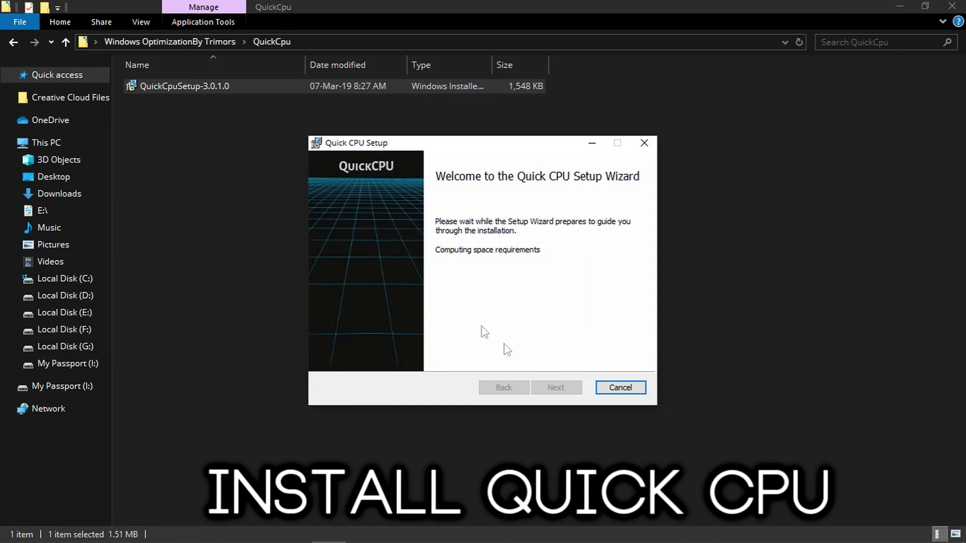
Repair the Quick CPU installation through the setup wizard and finish it.
click(556, 388)
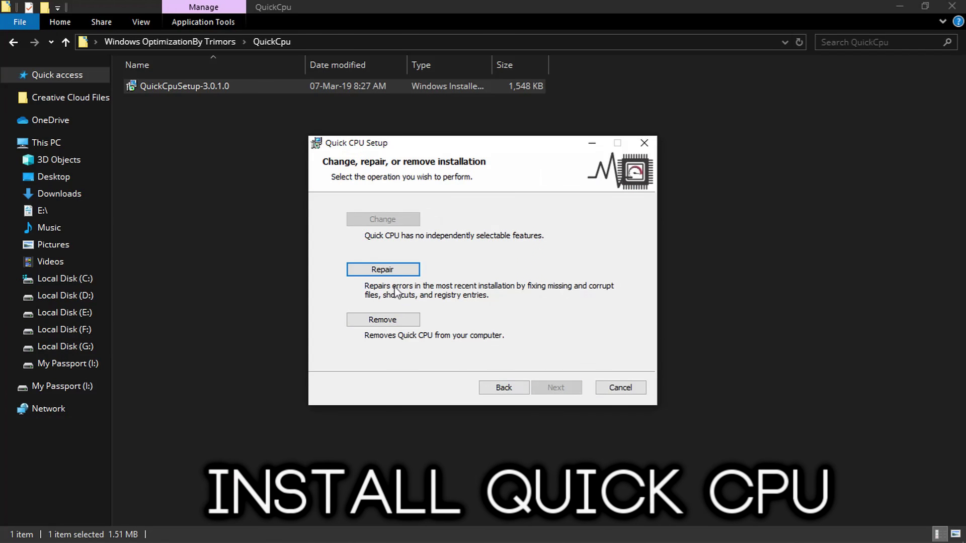
click(383, 270)
key(Return)
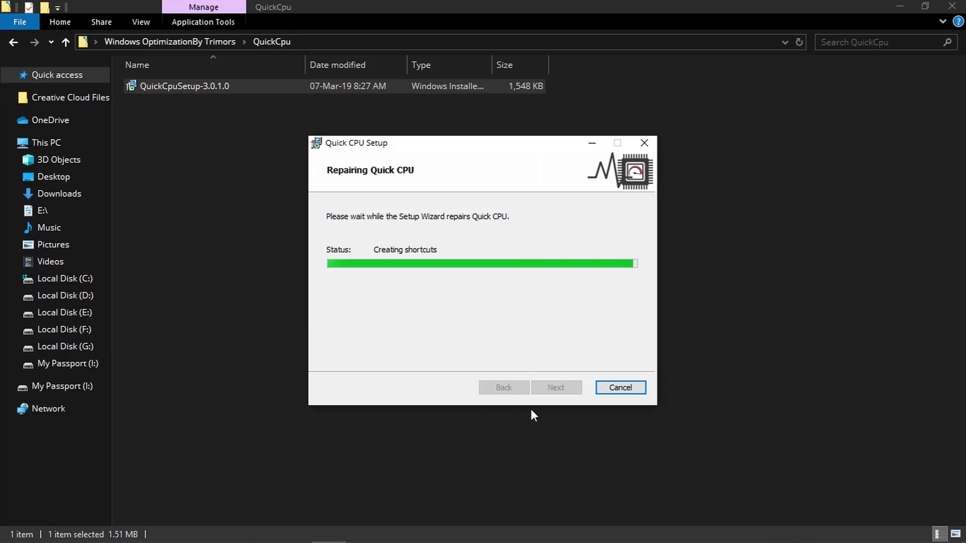
click(549, 391)
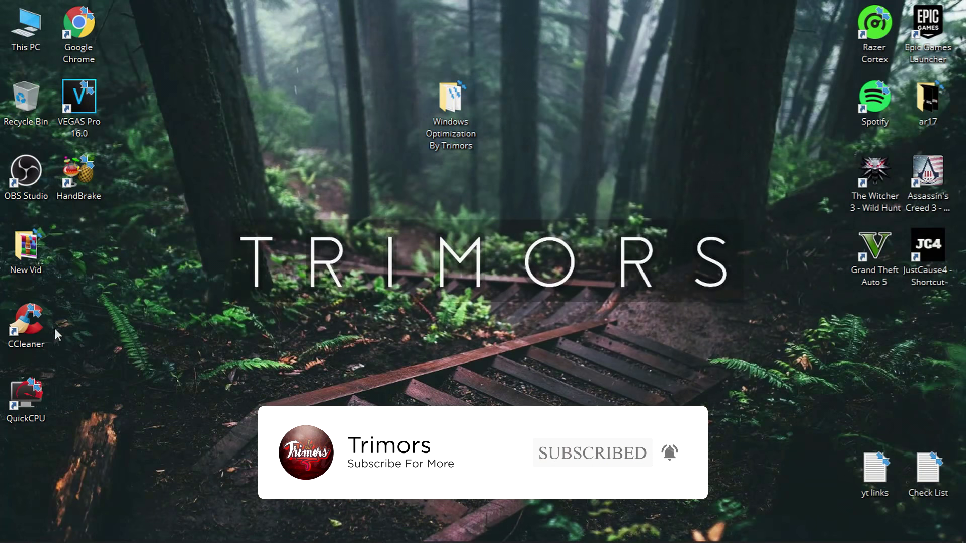
Open QuickCPU from the desktop and dismiss its update notice.
click(23, 410)
double_click(46, 421)
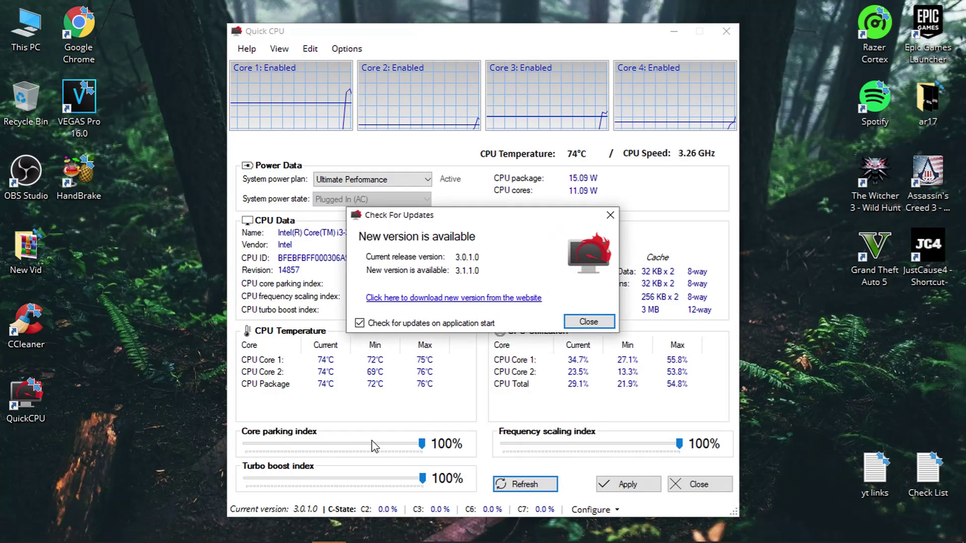
key(Return)
Set the core parking index, turbo boost index and frequency scaling index to 100%.
drag(420, 446, 501, 459)
click(318, 443)
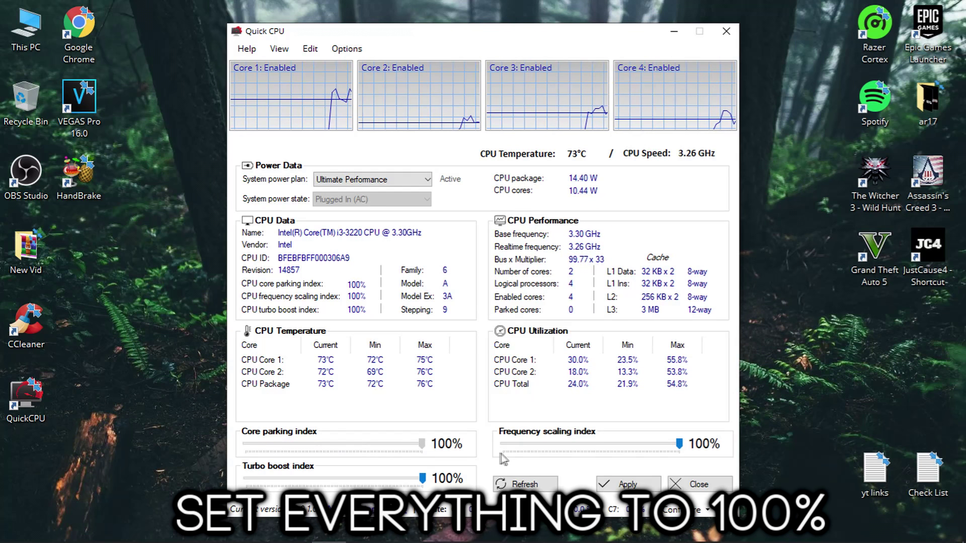
drag(422, 478, 448, 483)
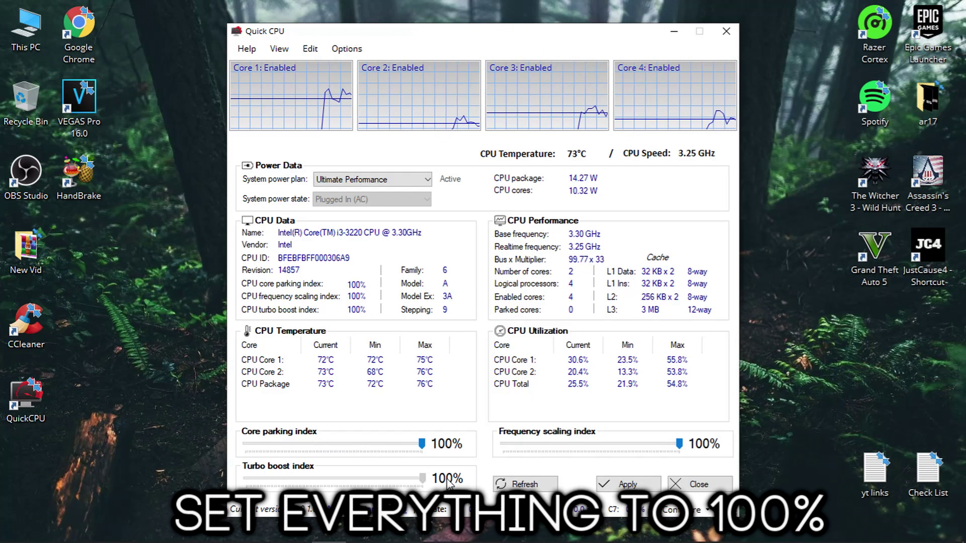
drag(680, 445, 727, 454)
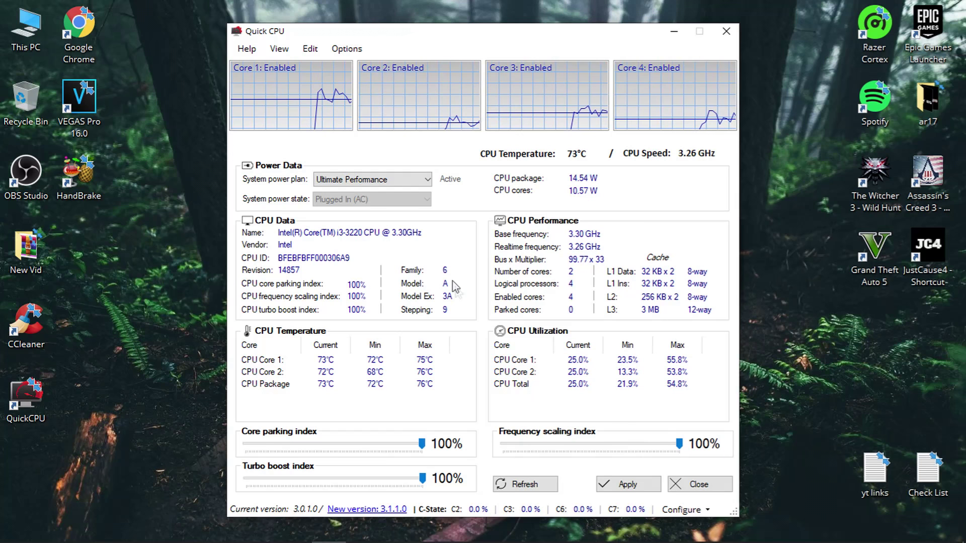
Choose the Ultimate Performance system power plan, apply the CPU settings and close Quick CPU.
click(363, 179)
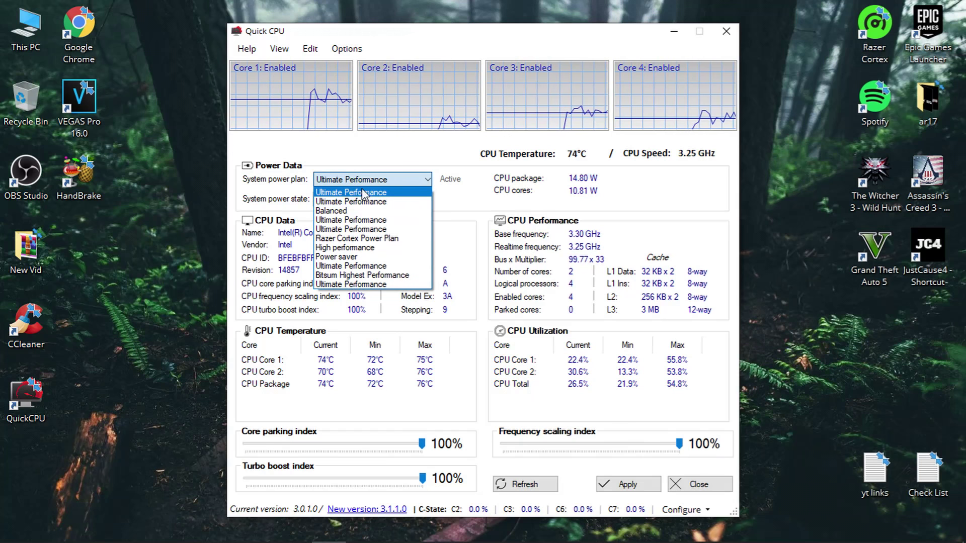
click(366, 192)
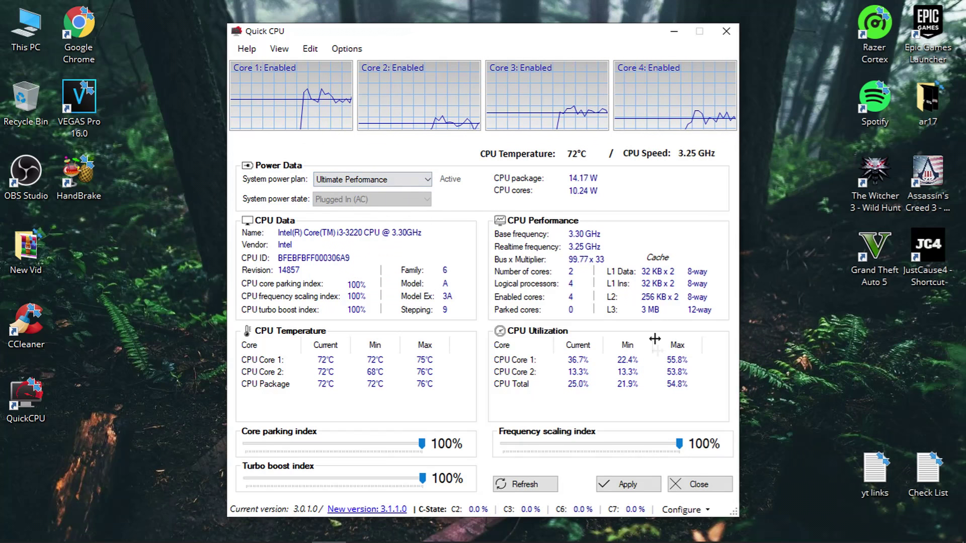
click(614, 483)
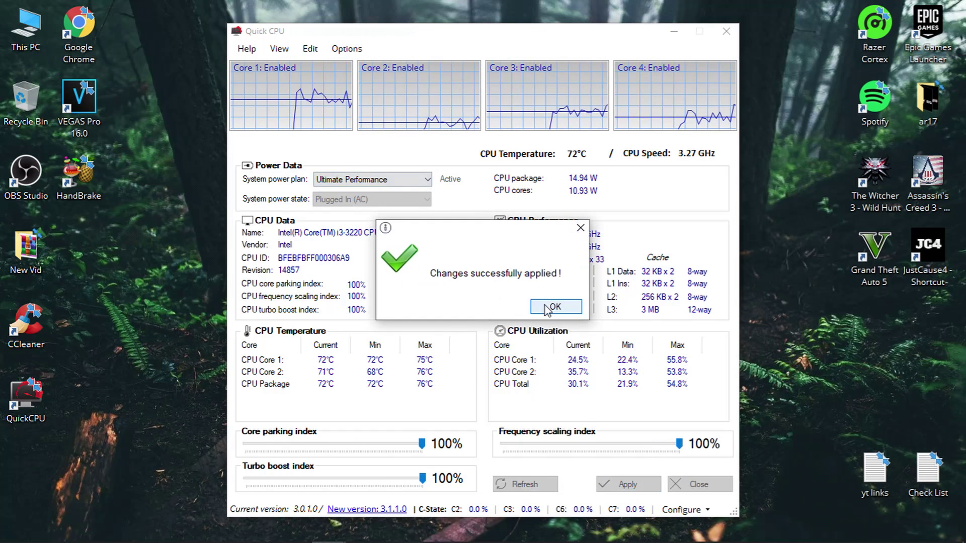
click(548, 307)
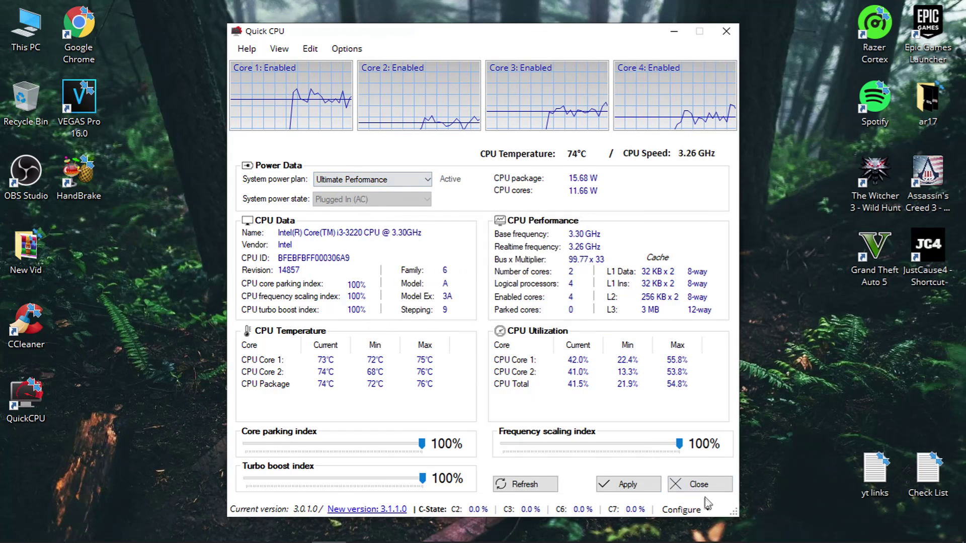
click(726, 33)
Launch TimerResolution from the Timer Resolution folder of the Windows Optimization pack, view its timer information and close it.
double_click(461, 130)
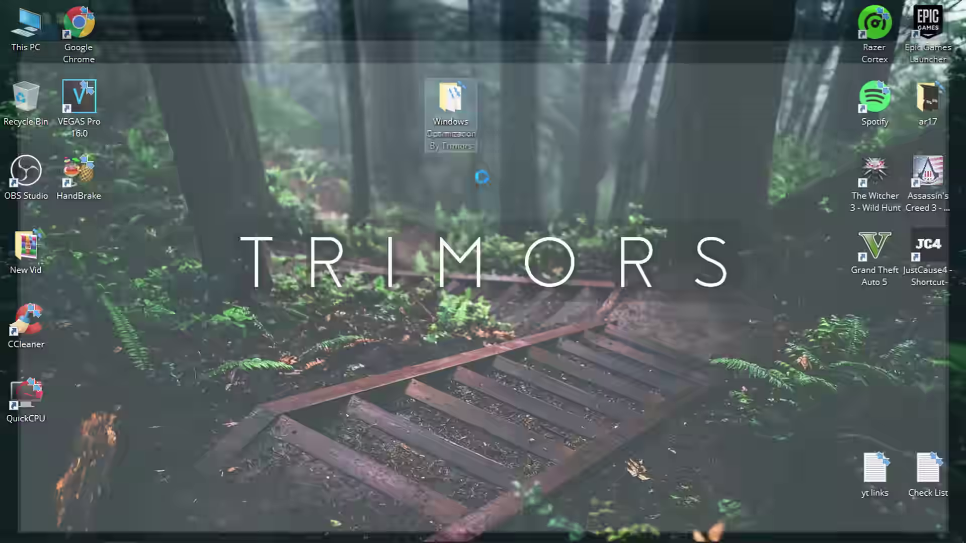
double_click(181, 119)
double_click(186, 87)
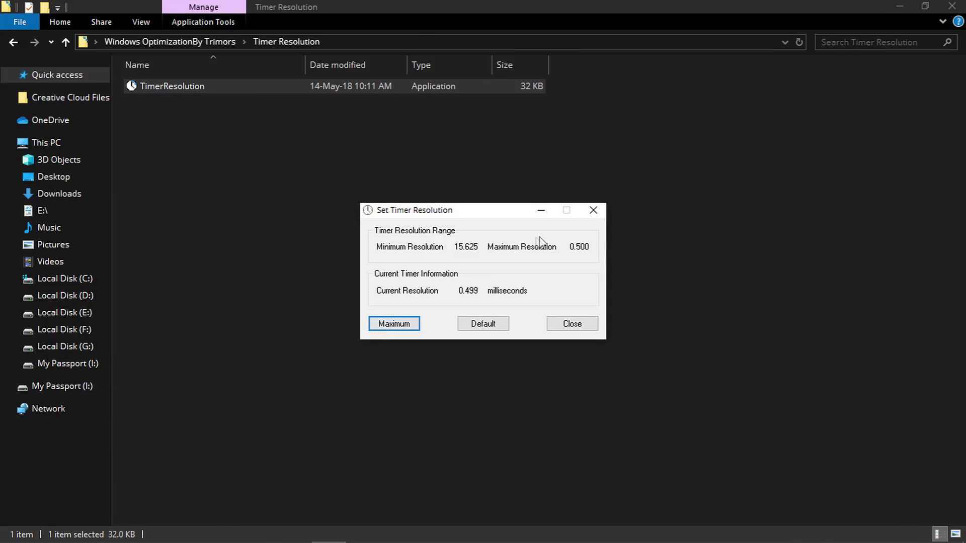
click(593, 211)
Return to the optimization pack's main folder, open the Command Prompt Commands text file and minimize it.
key(BackSpace)
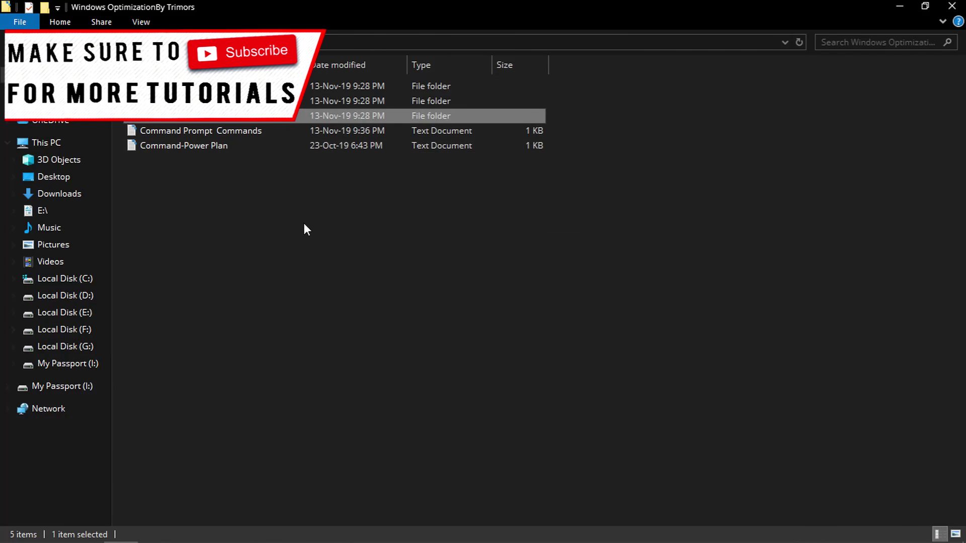
double_click(210, 130)
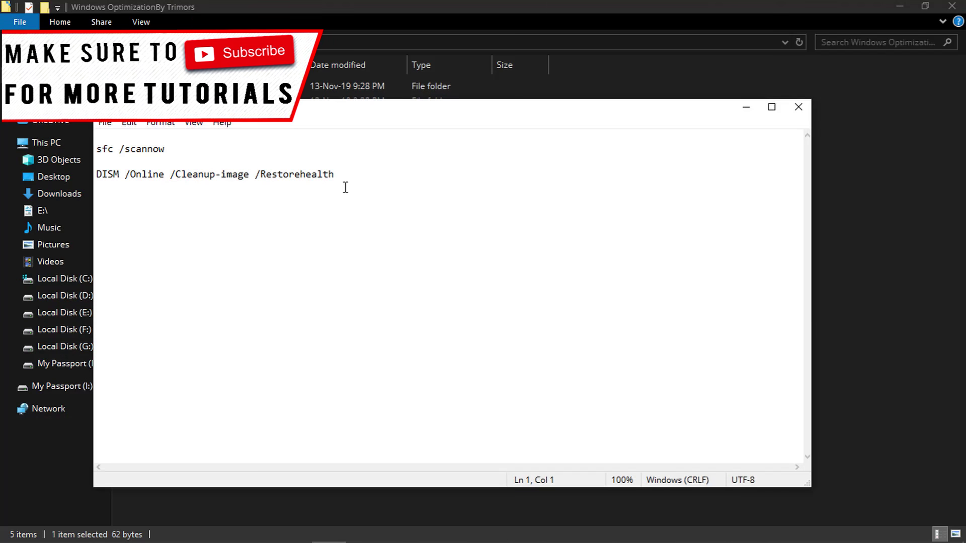
click(746, 107)
Show the desktop, search Windows for Command Prompt and run it as administrator.
key(super+d)
click(298, 507)
click(52, 529)
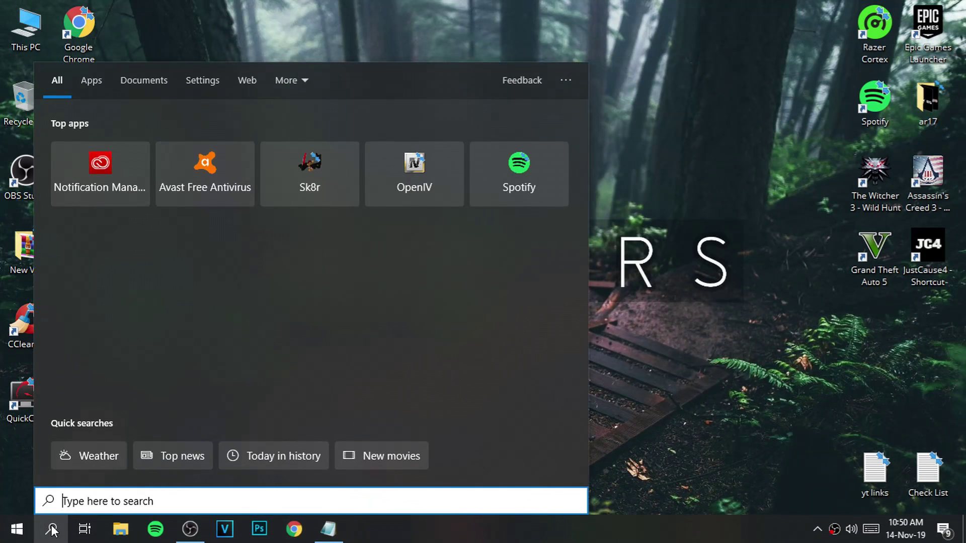
text(comma)
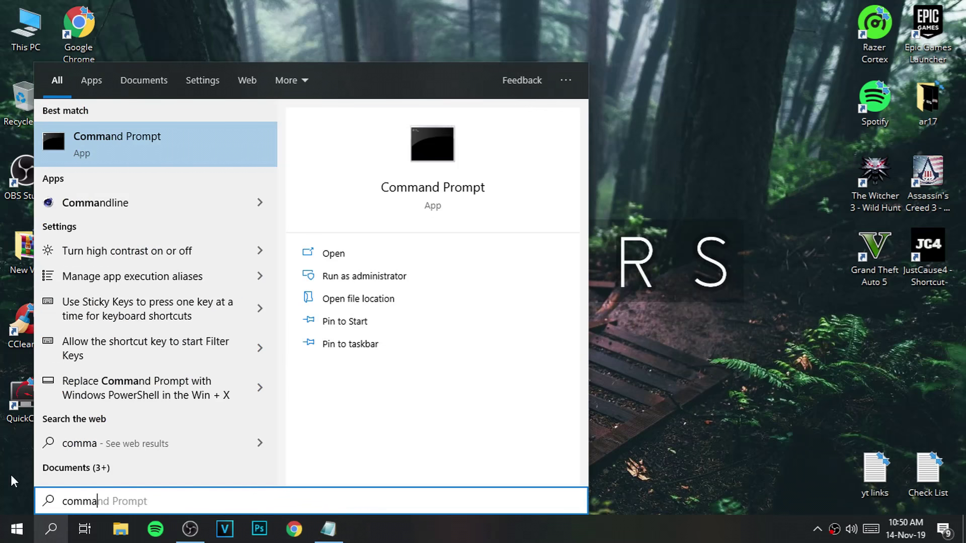
ctrl+shift+click(187, 155)
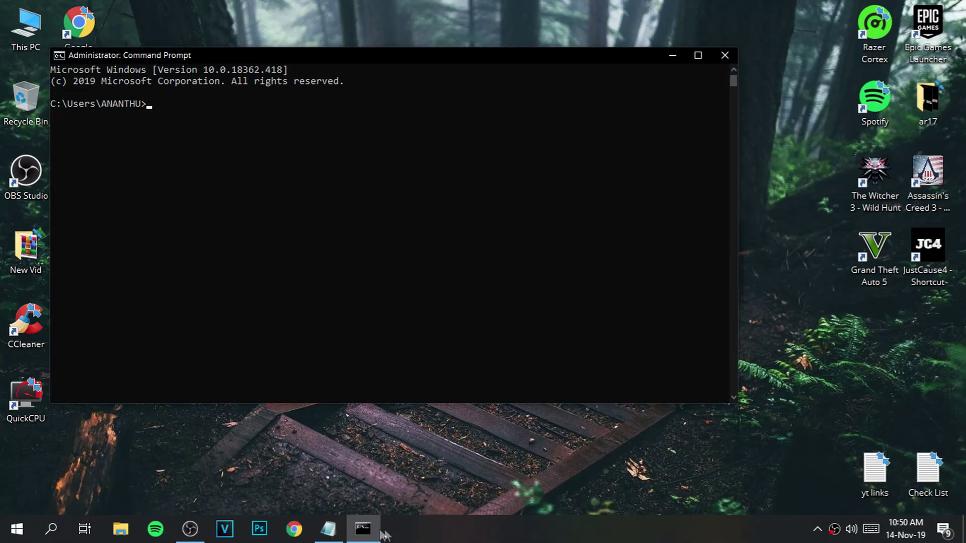
Copy the sfc /scannow command from the Notepad file and run it in the administrator Command Prompt.
click(328, 528)
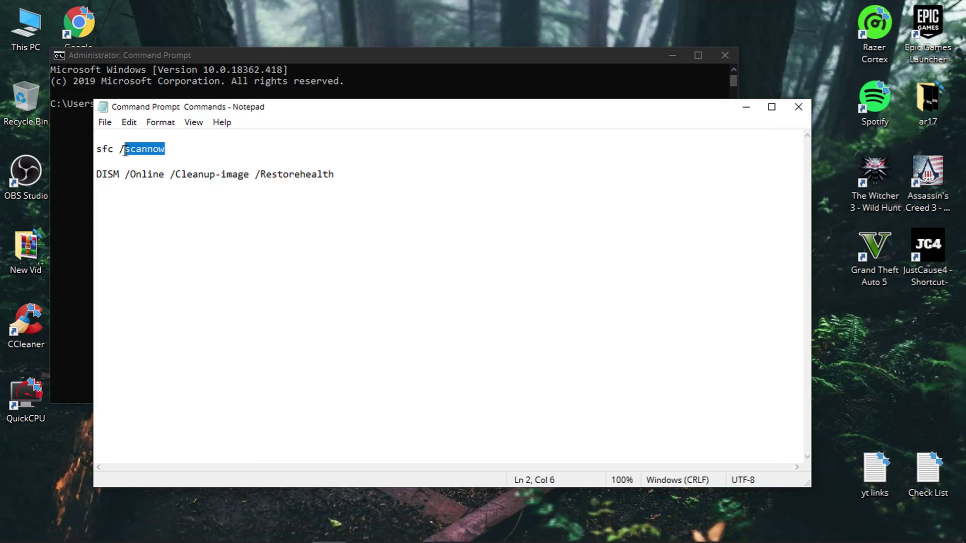
right_click(99, 151)
click(130, 195)
click(754, 106)
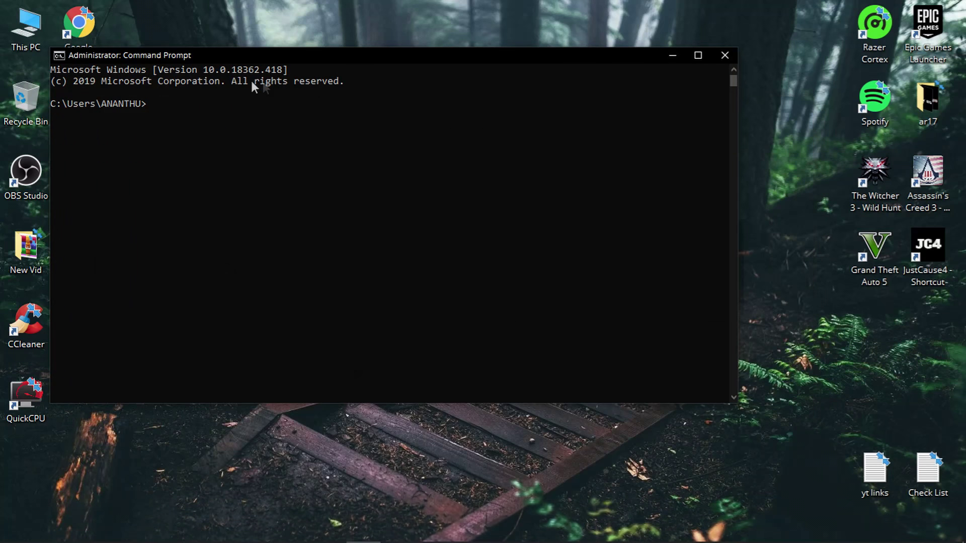
right_click(192, 99)
key(Return)
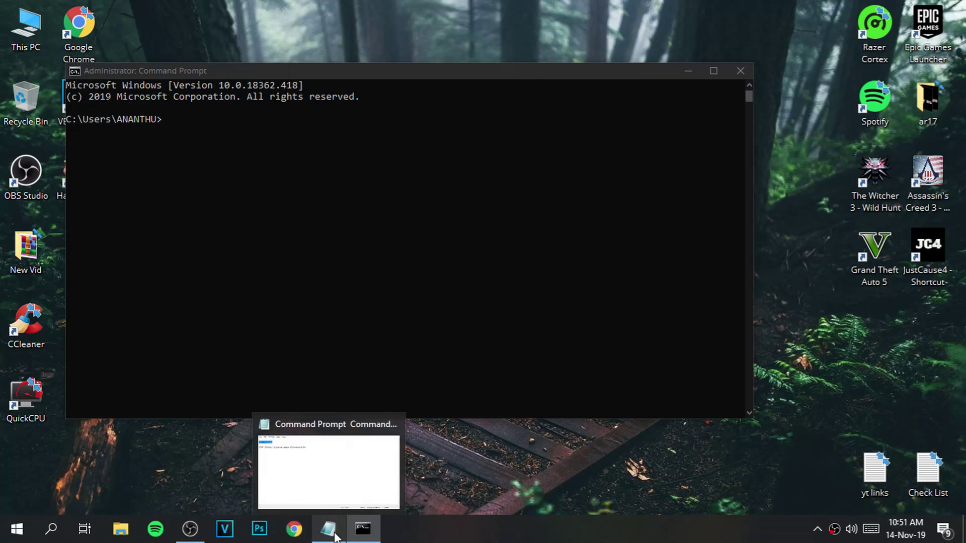
Copy DISM /Online /Cleanup-image /Restorehealth from the Notepad file and run it in the administrator Command Prompt.
click(335, 536)
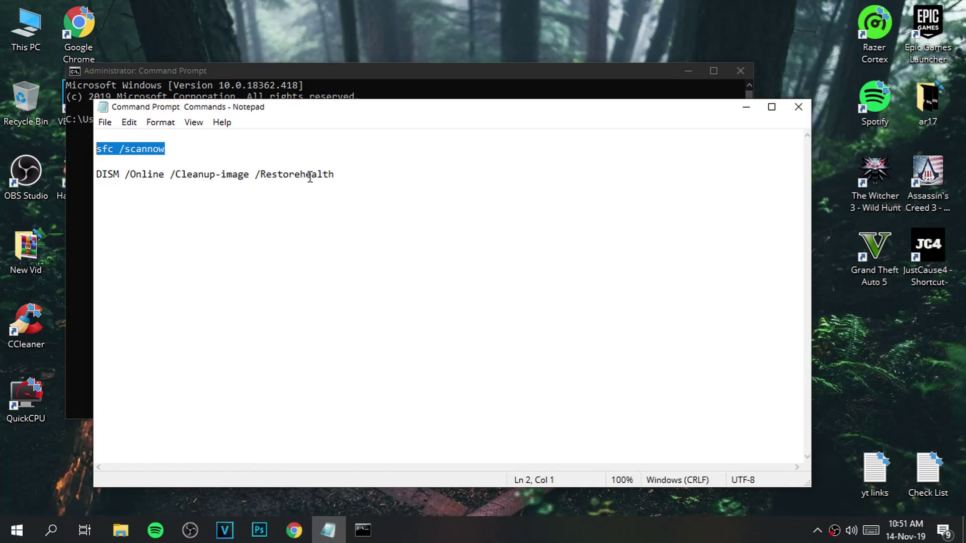
click(334, 173)
drag(334, 173, 95, 176)
right_click(112, 177)
click(145, 222)
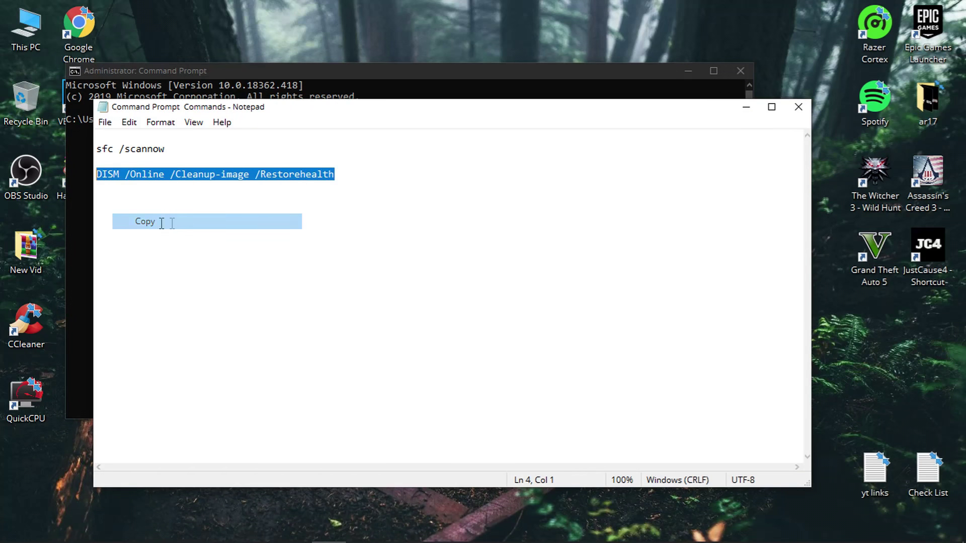
click(746, 106)
right_click(243, 112)
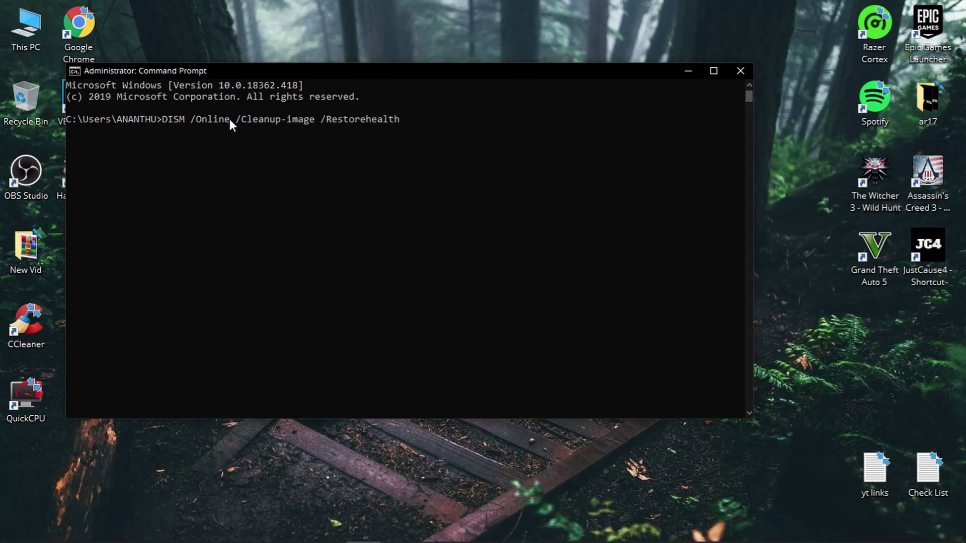
key(Return)
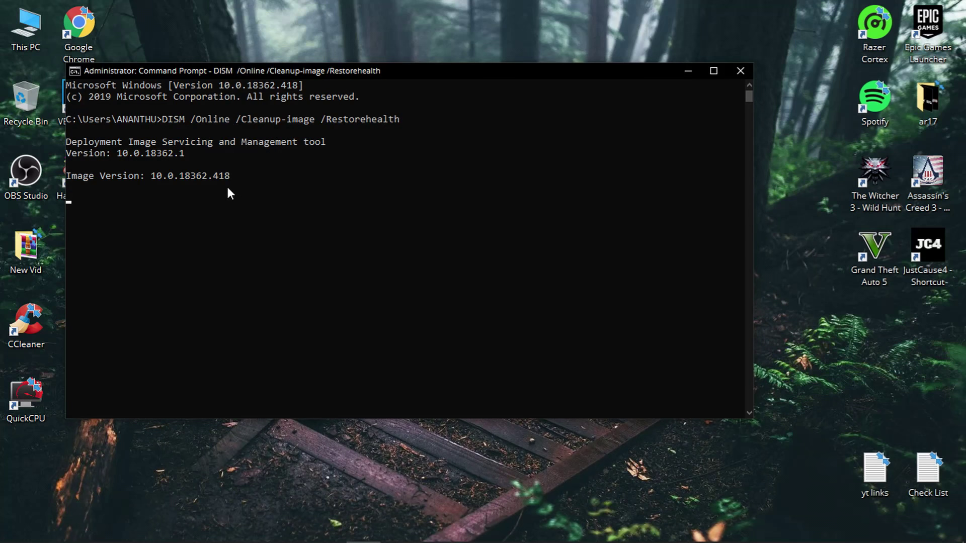
scroll(228, 192, down, 1)
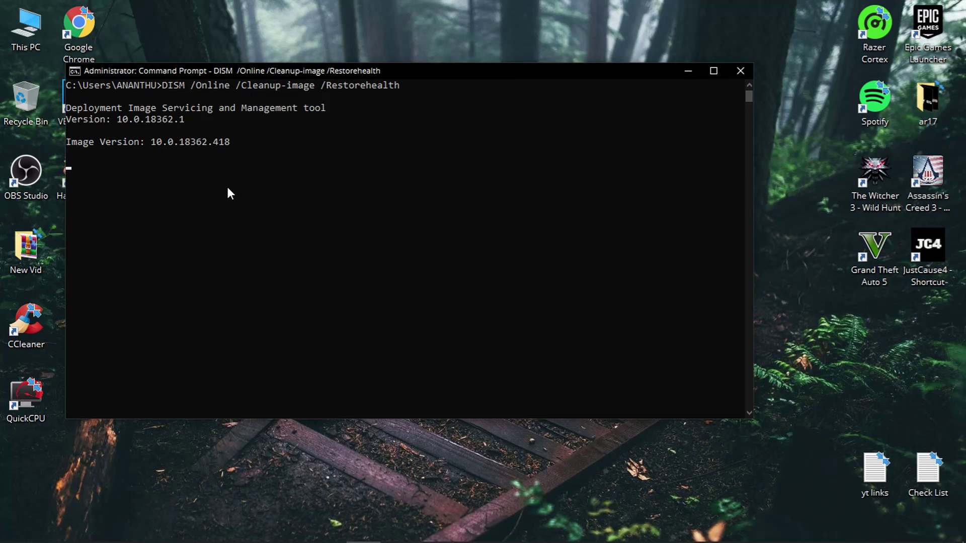
scroll(228, 192, up, 1)
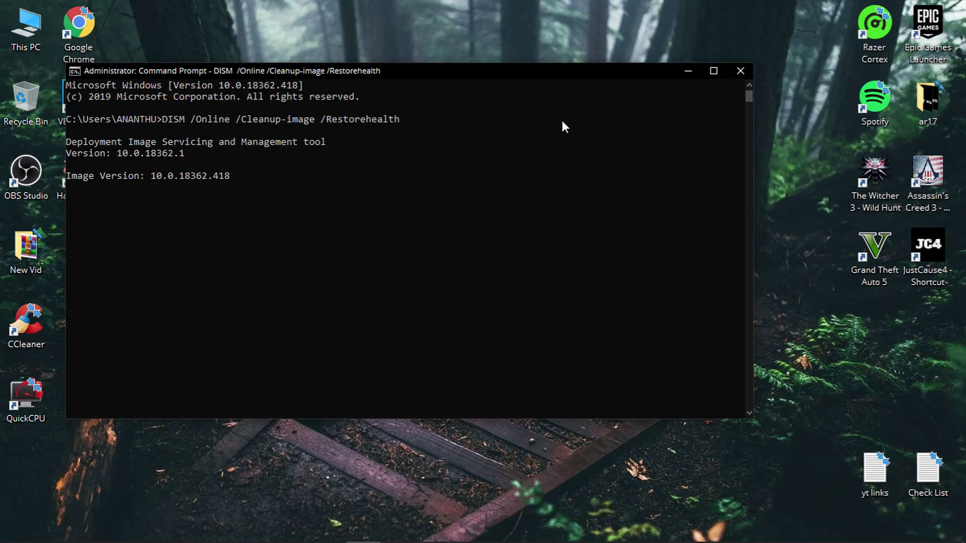